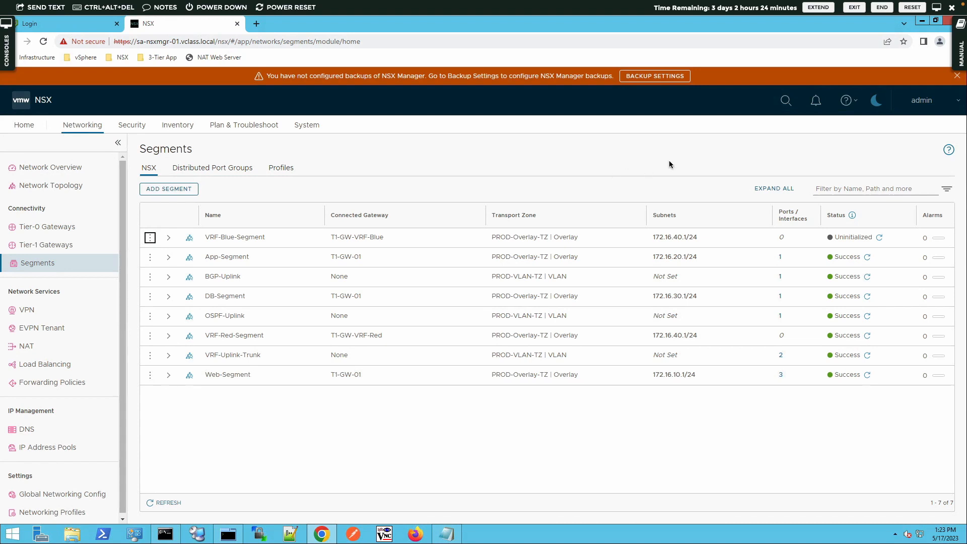
Step: Examine the lab manual's enlarged topology diagram and its Task 1 page, and close the manual
{"action": "left_click", "coordinate": [954, 58]}
{"action": "left_click", "coordinate": [882, 305]}
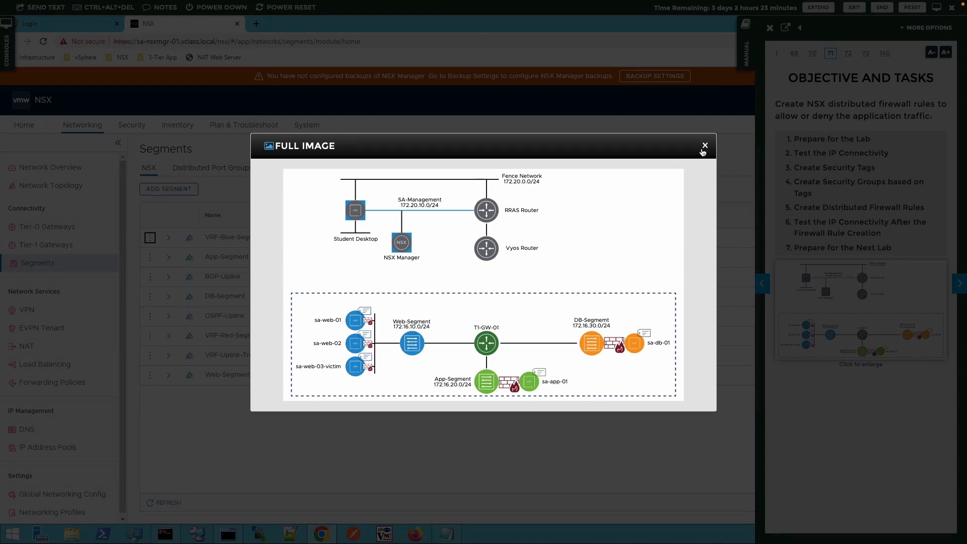
{"action": "left_click", "coordinate": [704, 146]}
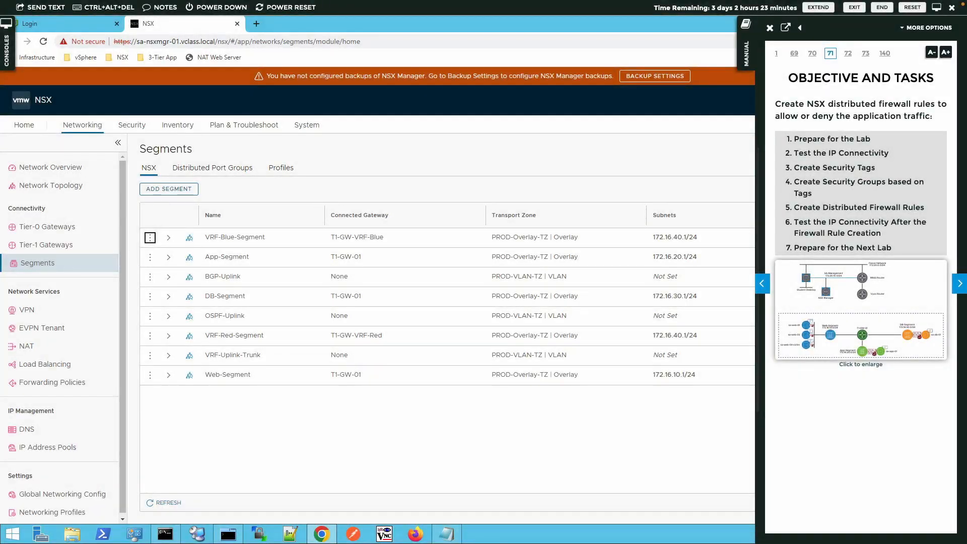
{"action": "left_click", "coordinate": [960, 283]}
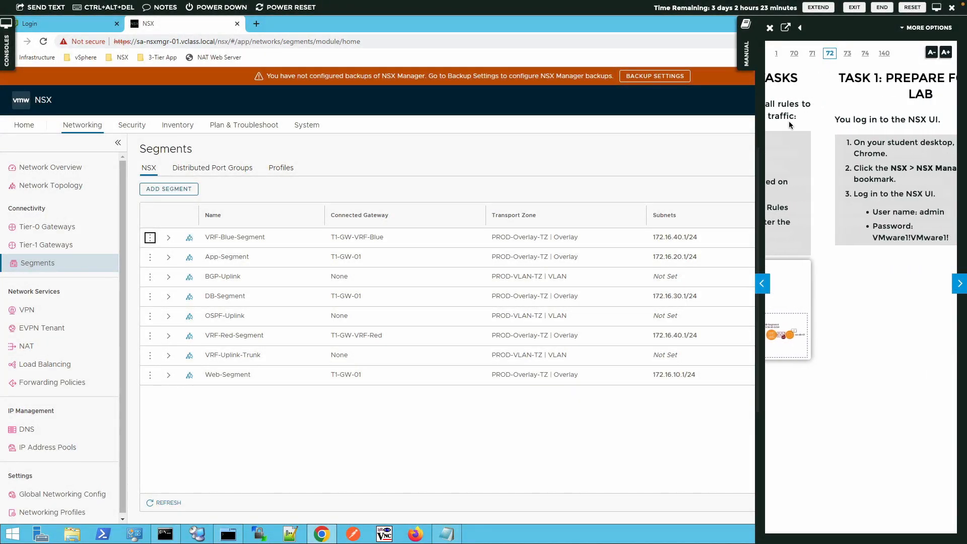
{"action": "left_click", "coordinate": [750, 65]}
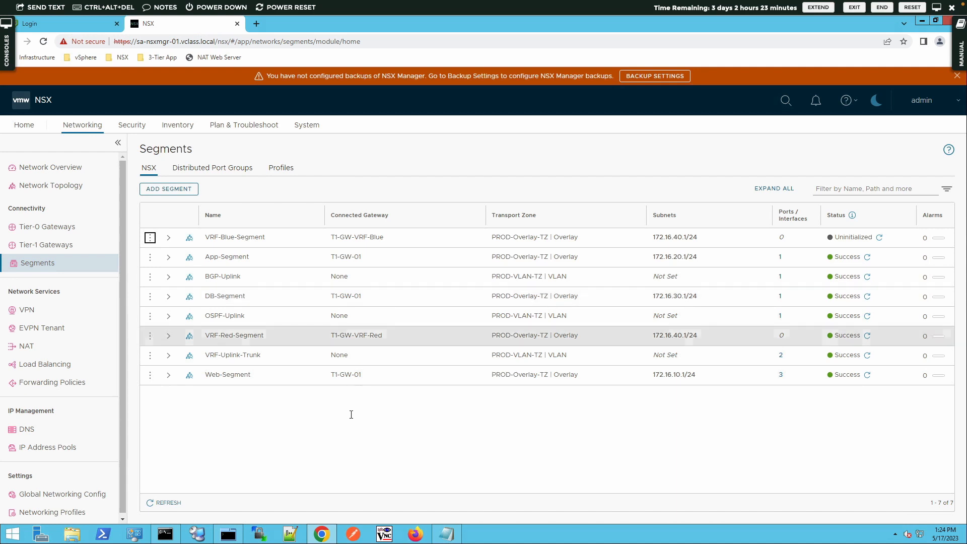
Step: Switch to MTPuTTY and open an SSH session to sa-web-01, accepting the server's new host key
{"action": "left_click", "coordinate": [228, 534]}
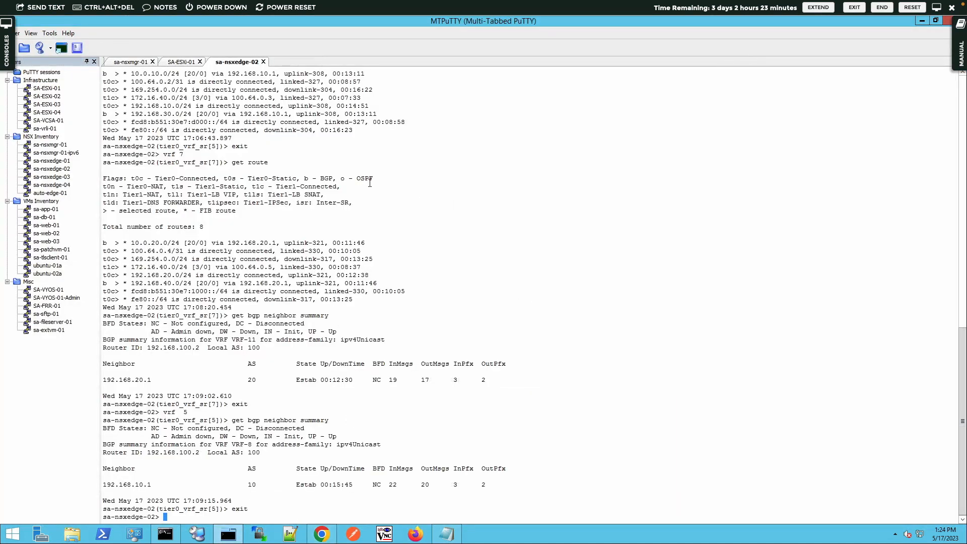
{"action": "double_click", "coordinate": [42, 226]}
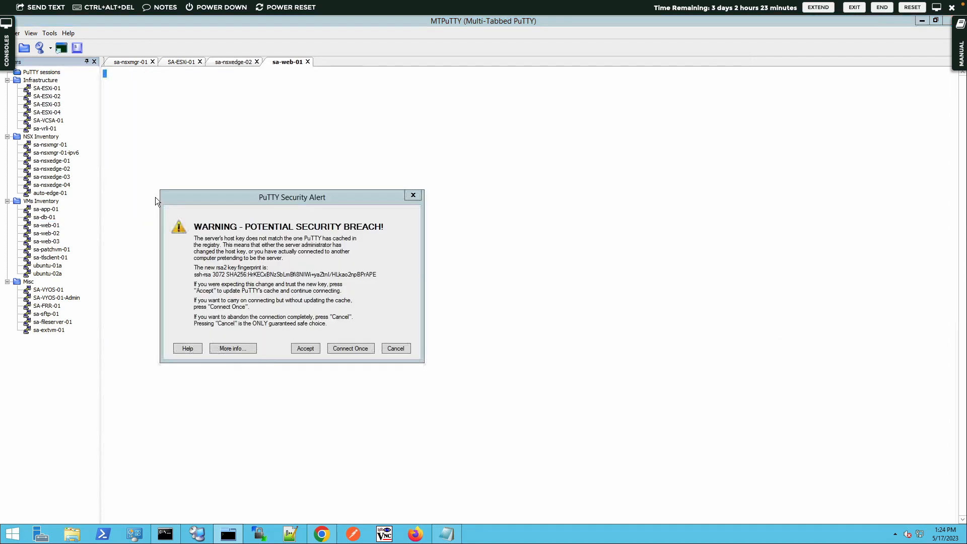
{"action": "left_click", "coordinate": [304, 350]}
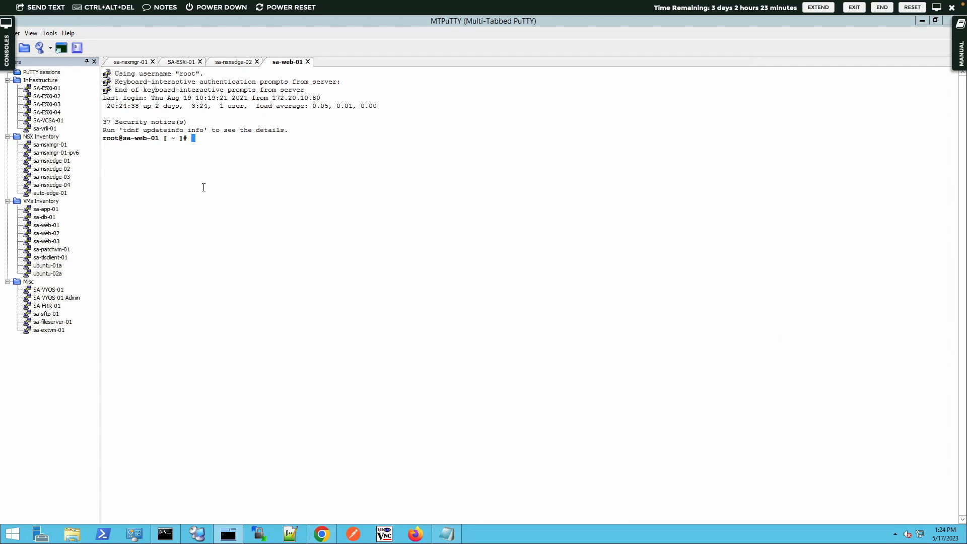
{"action": "triple_click", "coordinate": [108, 141]}
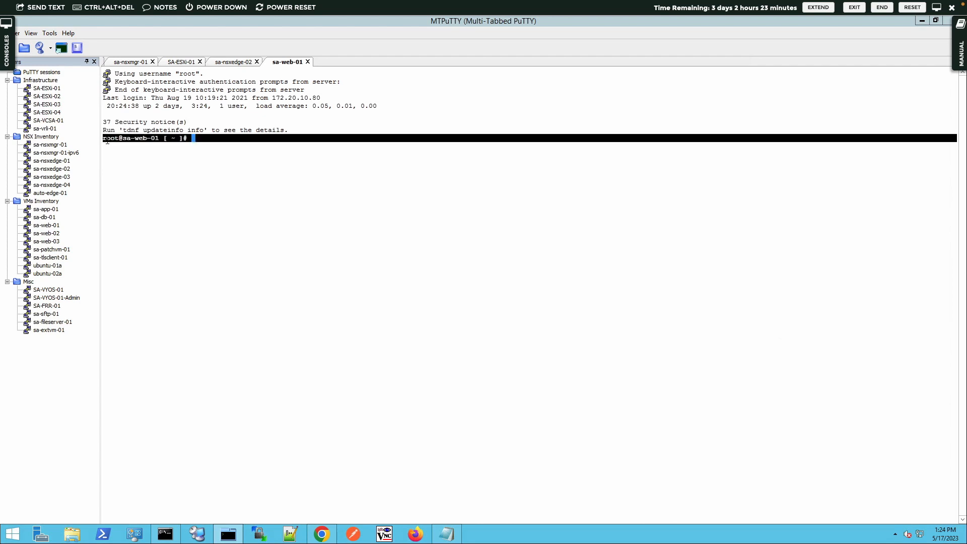
{"action": "left_click", "coordinate": [245, 147]}
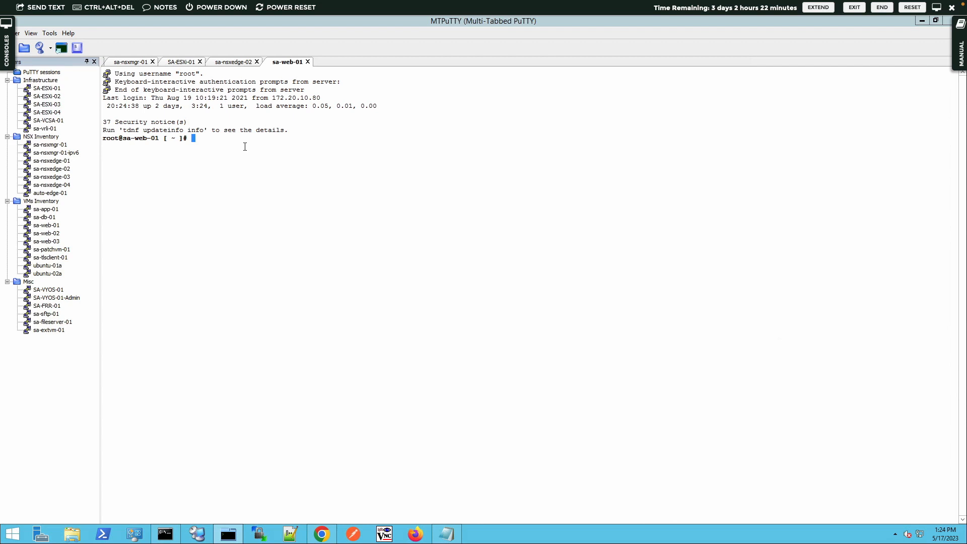
Step: From sa-web-01, ping 172.16.10.12 and 172.16.20.11 with a count of 3 each
{"action": "type", "text": "ping -c 3 172.16.10.12"}
{"action": "key", "text": "Return"}
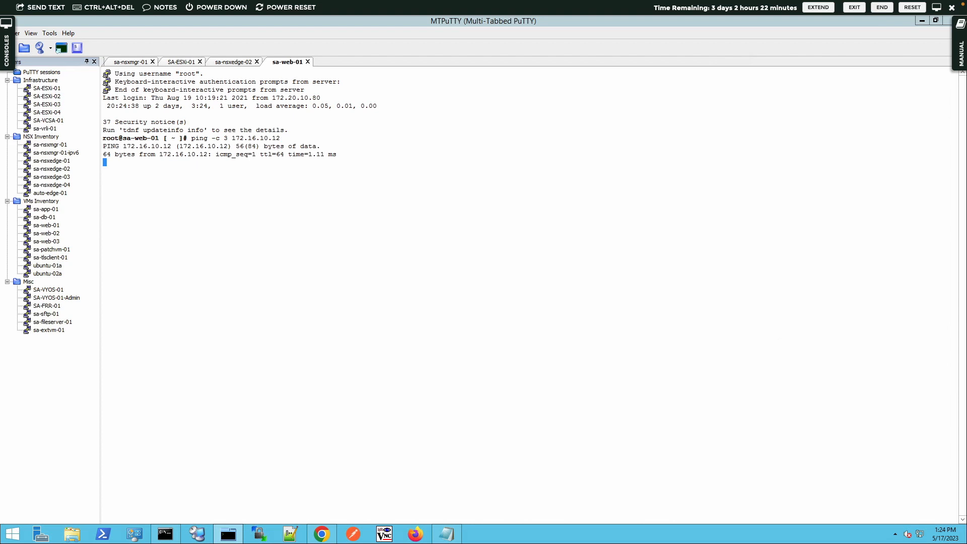
{"action": "key", "text": "Up"}
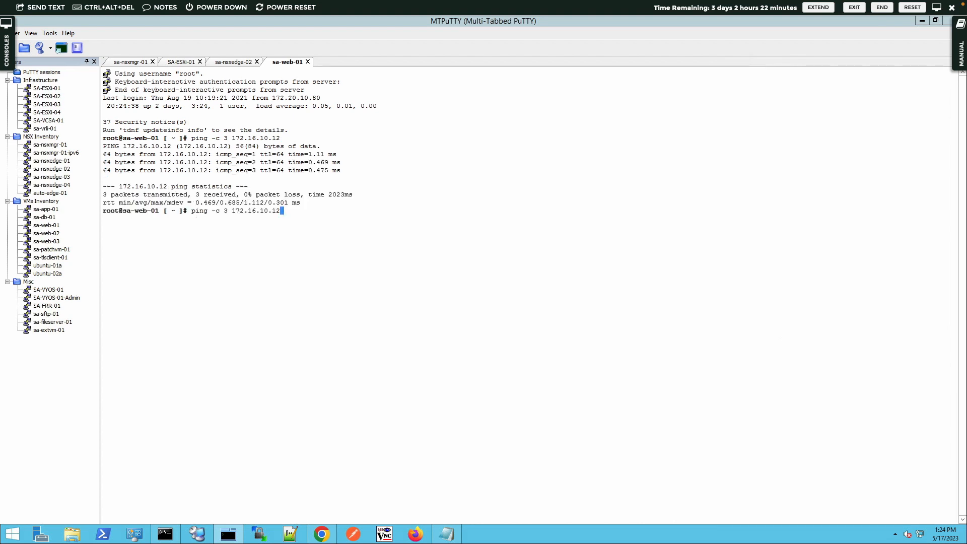
{"action": "key", "text": "BackSpace"}
{"action": "key", "text": "BackSpace"}
{"action": "key", "text": "BackSpace"}
{"action": "key", "text": "BackSpace"}
{"action": "key", "text": "BackSpace"}
{"action": "type", "text": "20.11"}
{"action": "key", "text": "Return"}
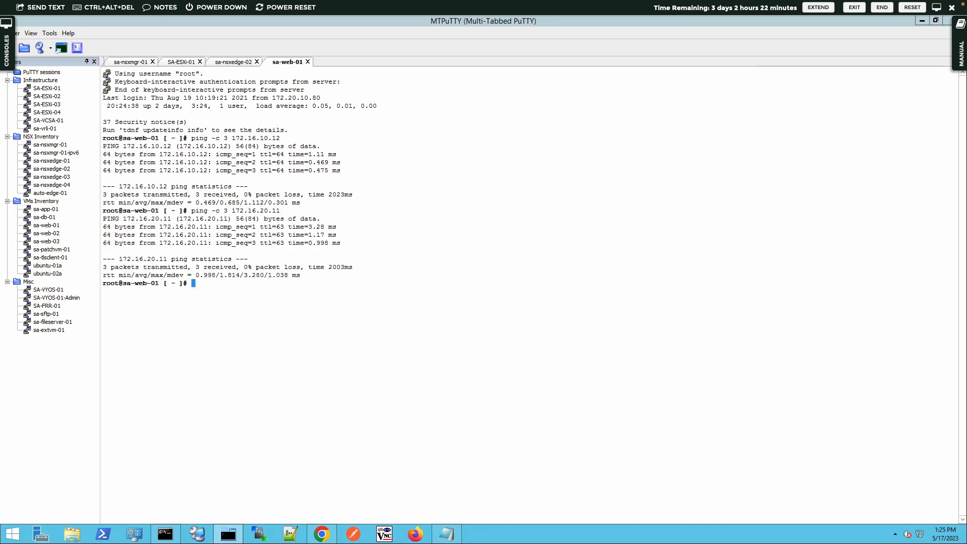
Step: From sa-web-01, ping 172.16.30.11 with a count of 3
{"action": "key", "text": "Up"}
{"action": "key", "text": "BackSpace"}
{"action": "key", "text": "BackSpace"}
{"action": "key", "text": "BackSpace"}
{"action": "key", "text": "BackSpace"}
{"action": "key", "text": "BackSpace"}
{"action": "type", "text": "30.11"}
{"action": "key", "text": "Return"}
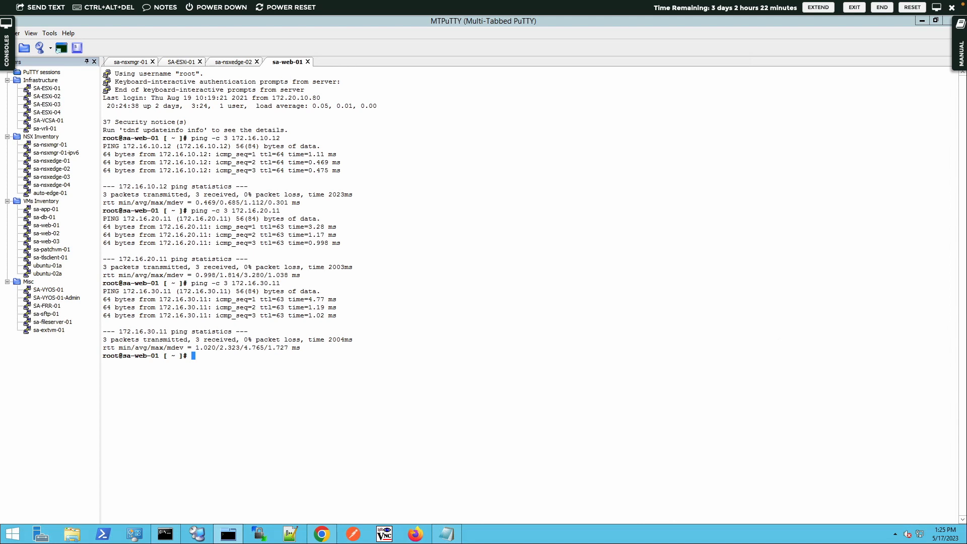
{"action": "type", "text": "curl -k https://"}
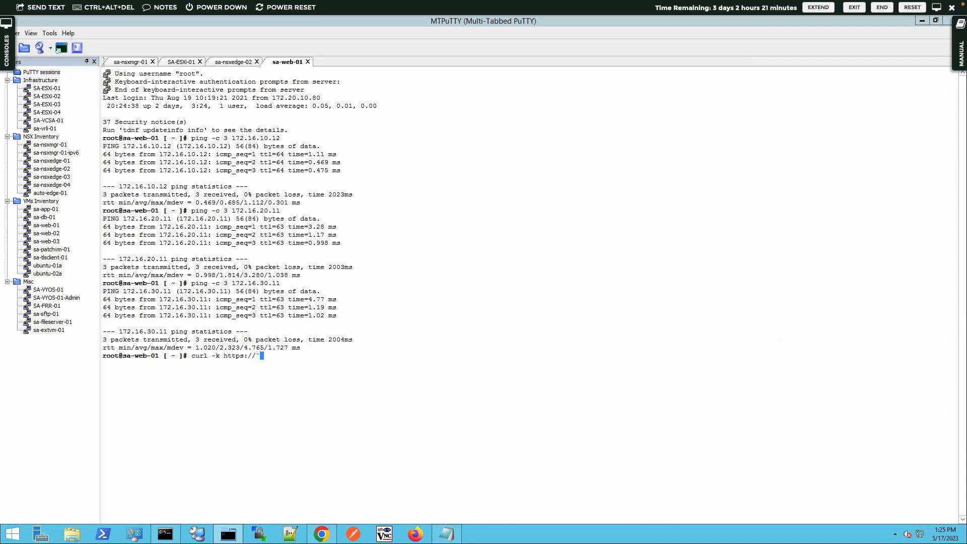
{"action": "key", "text": "BackSpace"}
{"action": "type", "text": "/27"}
{"action": "key", "text": "BackSpace"}
{"action": "key", "text": "BackSpace"}
{"action": "type", "text": "172/"}
{"action": "key", "text": "BackSpace"}
{"action": "type", "text": ".16.20.11/cgi-bin/app.py"}
{"action": "key", "text": "Return"}
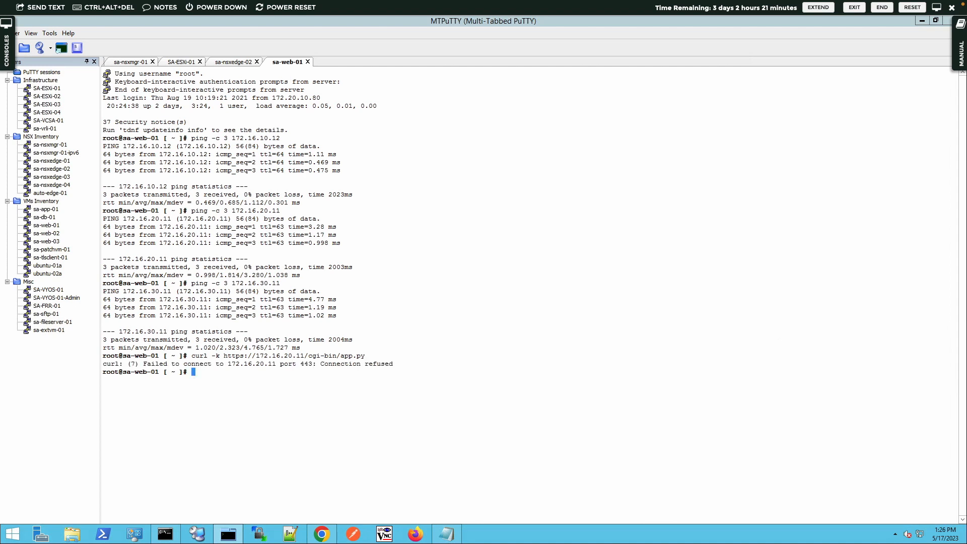
{"action": "key", "text": "Up"}
{"action": "key", "text": "Left"}
{"action": "key", "text": "Left"}
{"action": "key", "text": "Left"}
{"action": "key", "text": "Left"}
{"action": "key", "text": "Left"}
{"action": "key", "text": "Left"}
{"action": "key", "text": "Left"}
{"action": "key", "text": "Left"}
{"action": "key", "text": "Left"}
{"action": "key", "text": "Left"}
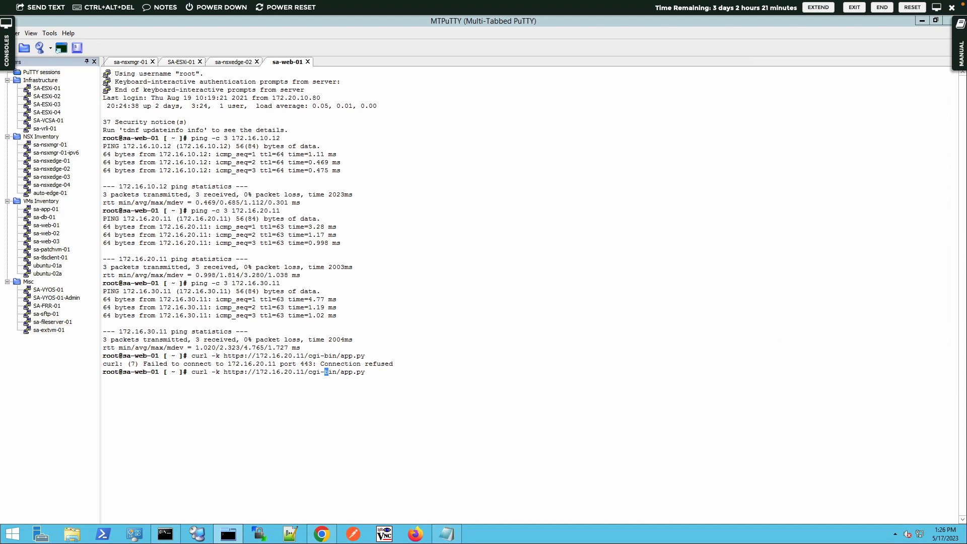
{"action": "key", "text": "Left"}
{"action": "key", "text": "Left"}
{"action": "key", "text": "Left"}
{"action": "key", "text": "Left"}
{"action": "key", "text": "Left"}
{"action": "type", "text": ":8443"}
{"action": "key", "text": "Return"}
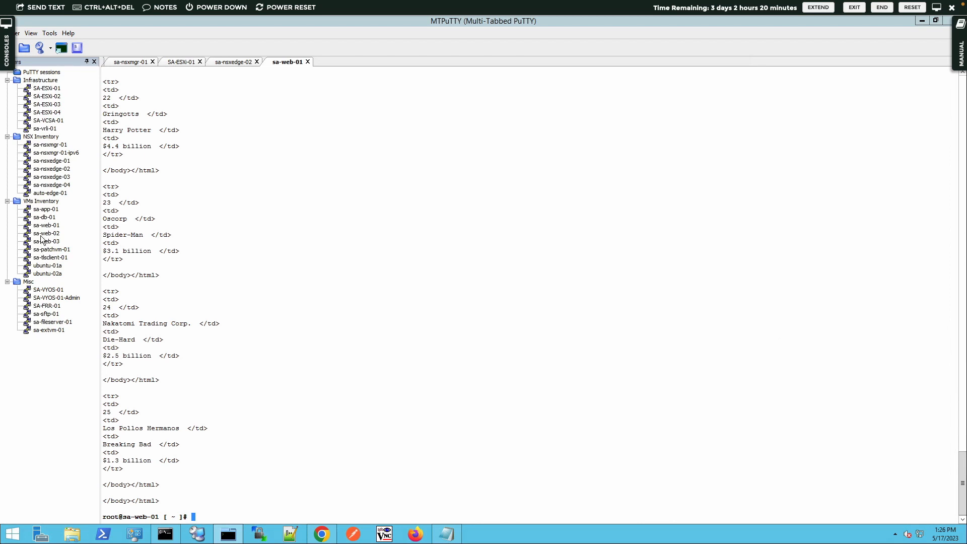
{"action": "double_click", "coordinate": [43, 210]}
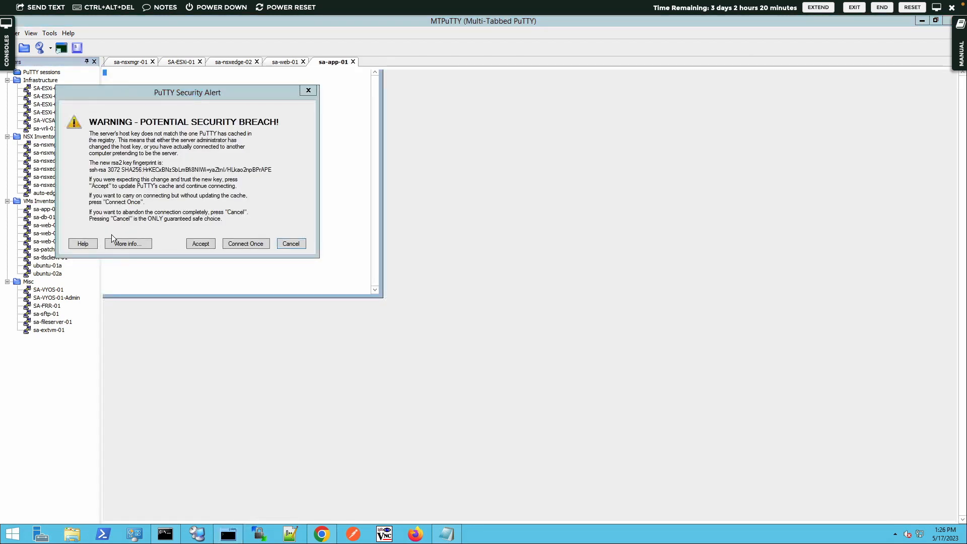
{"action": "left_click", "coordinate": [202, 245]}
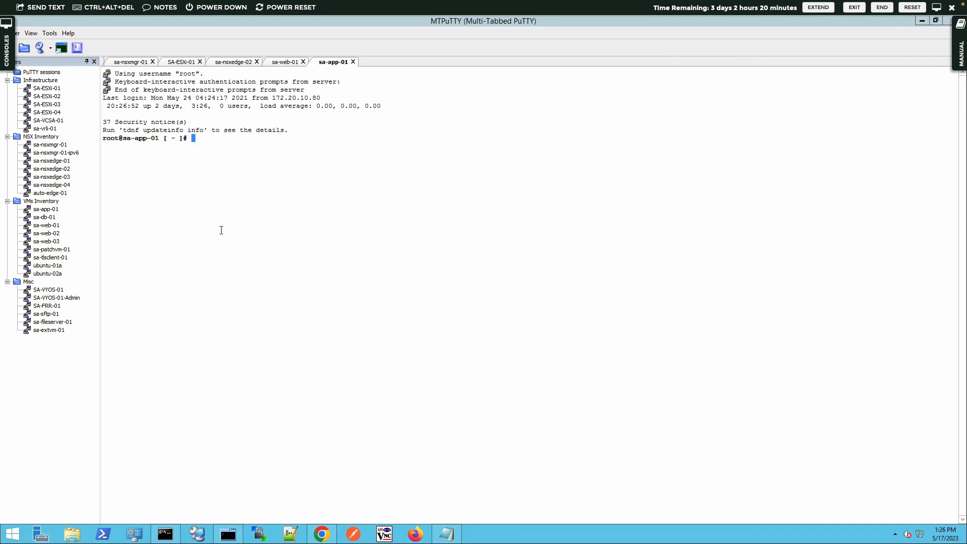
{"action": "type", "text": "curl http://172.16.30.11:3306/cgi-bin/"}
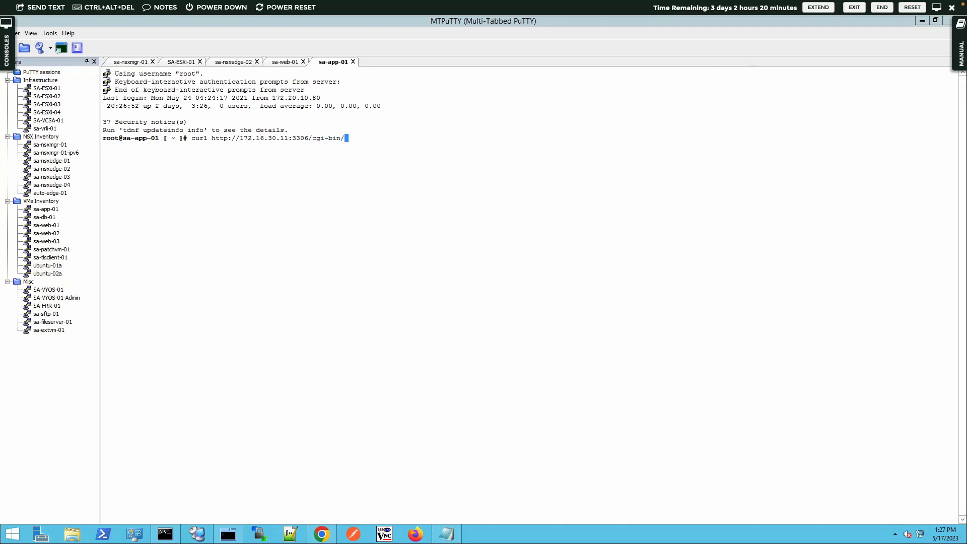
{"action": "type", "text": "data.py"}
{"action": "key", "text": "Return"}
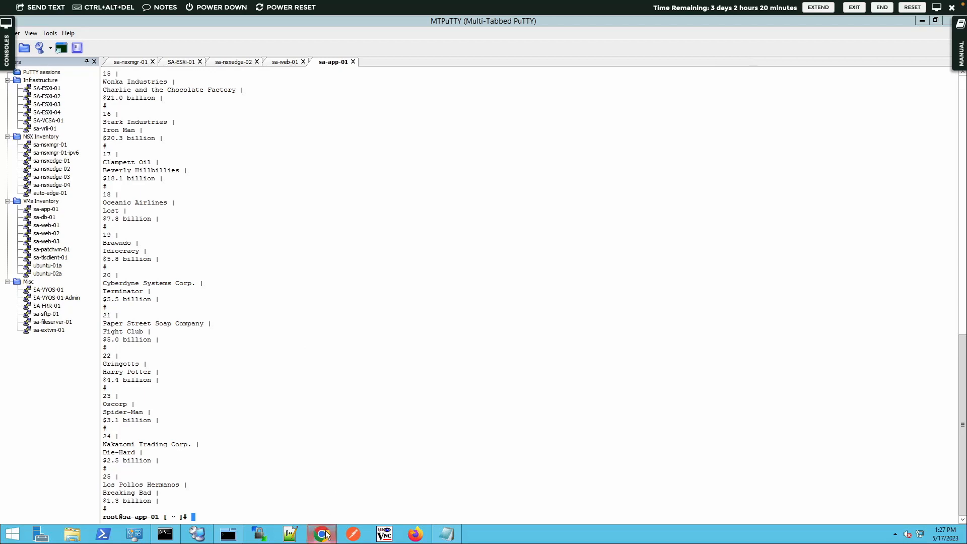
{"action": "mouse_move", "coordinate": [327, 535]}
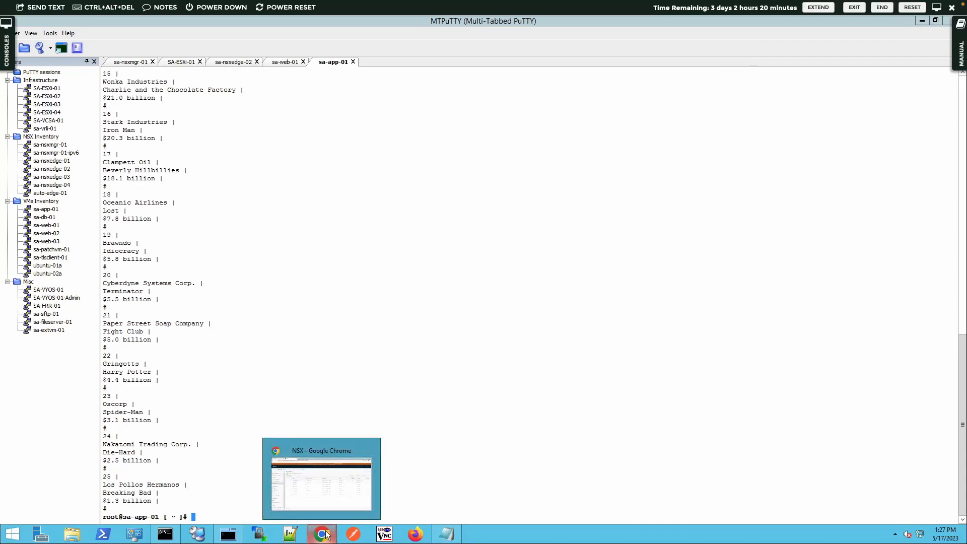
{"action": "left_click", "coordinate": [327, 534]}
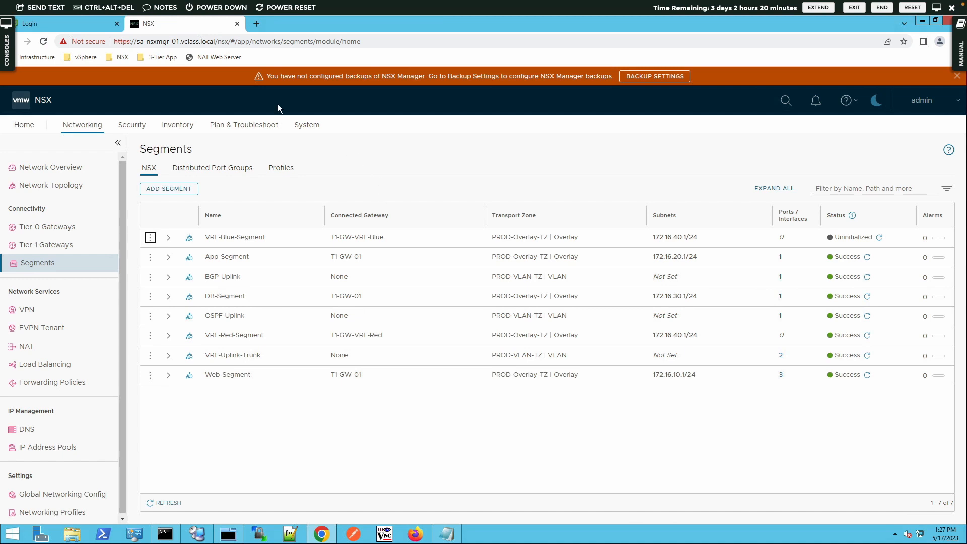
{"action": "left_click", "coordinate": [251, 23]}
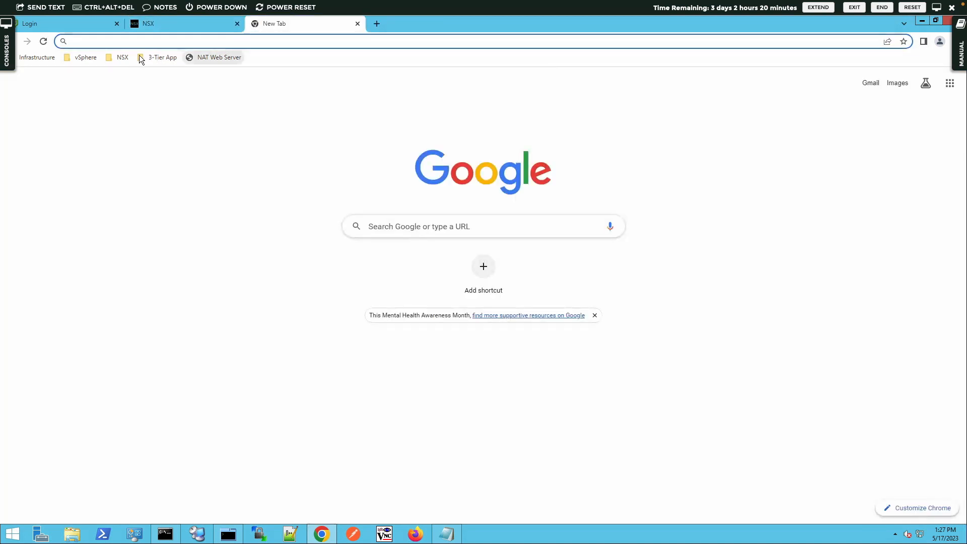
{"action": "left_click", "coordinate": [152, 57]}
{"action": "left_click", "coordinate": [154, 74]}
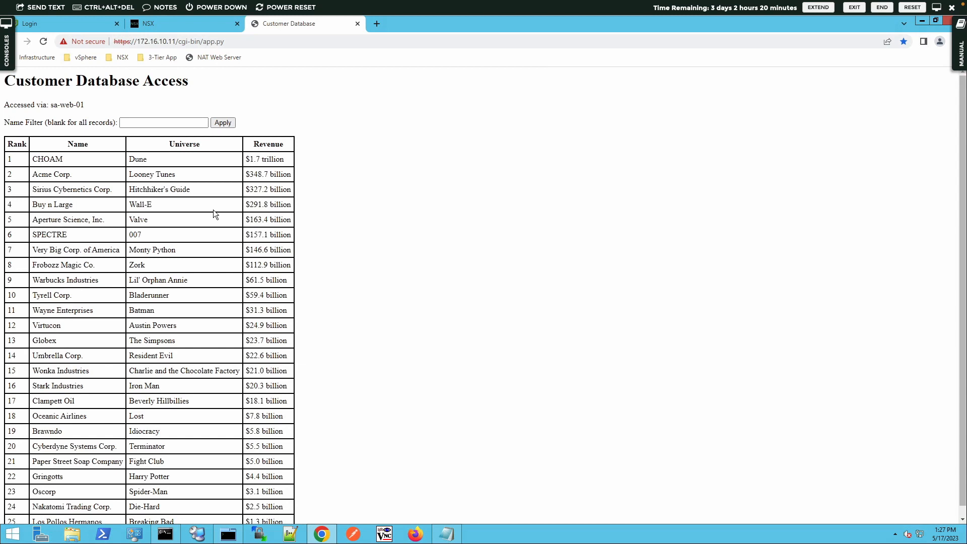
{"action": "scroll", "coordinate": [213, 209], "scroll_direction": "down", "scroll_amount": 1}
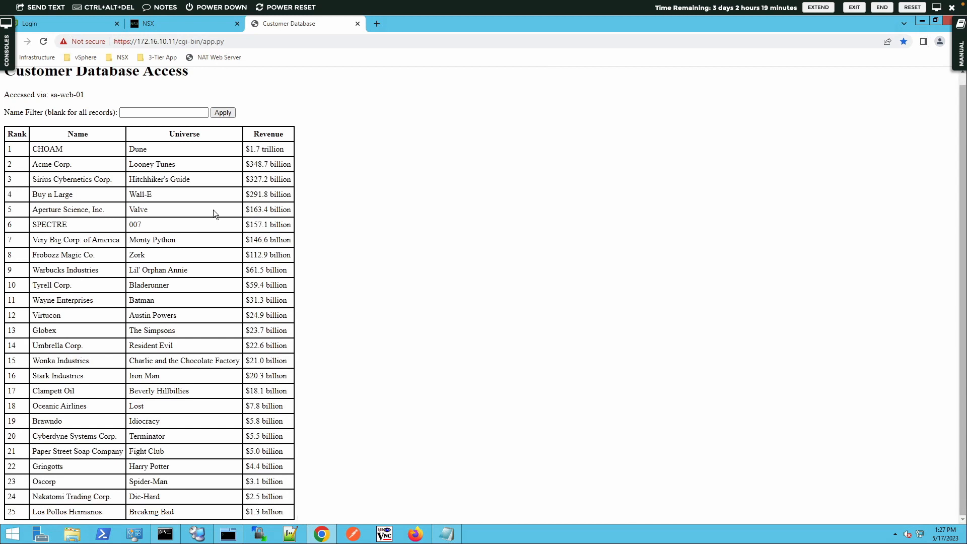
{"action": "scroll", "coordinate": [213, 209], "scroll_direction": "up", "scroll_amount": 1}
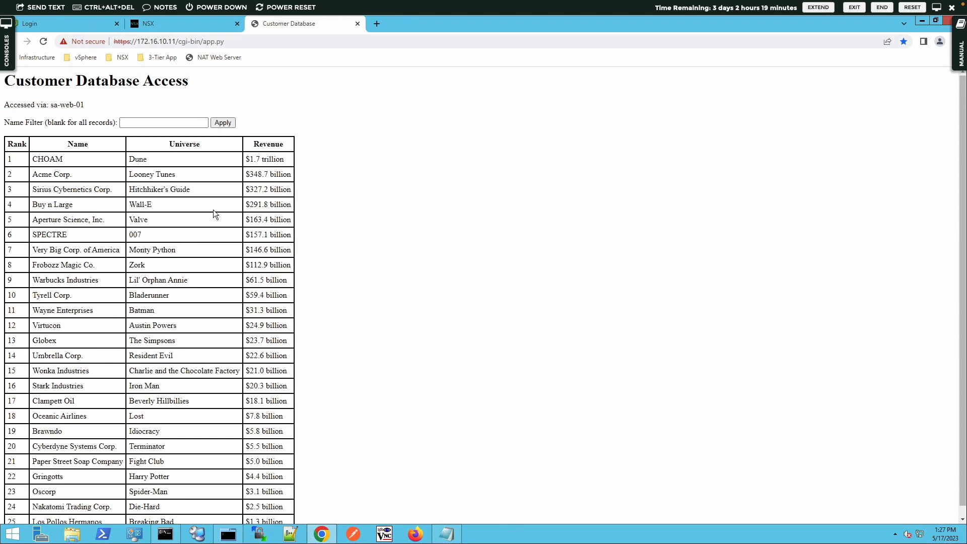
{"action": "scroll", "coordinate": [214, 210], "scroll_direction": "down", "scroll_amount": 1}
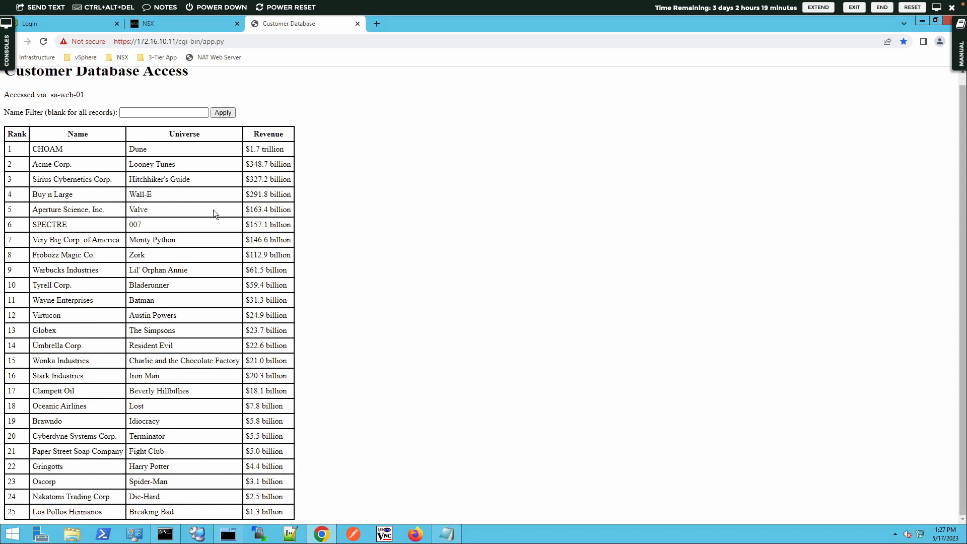
{"action": "scroll", "coordinate": [213, 209], "scroll_direction": "up", "scroll_amount": 1}
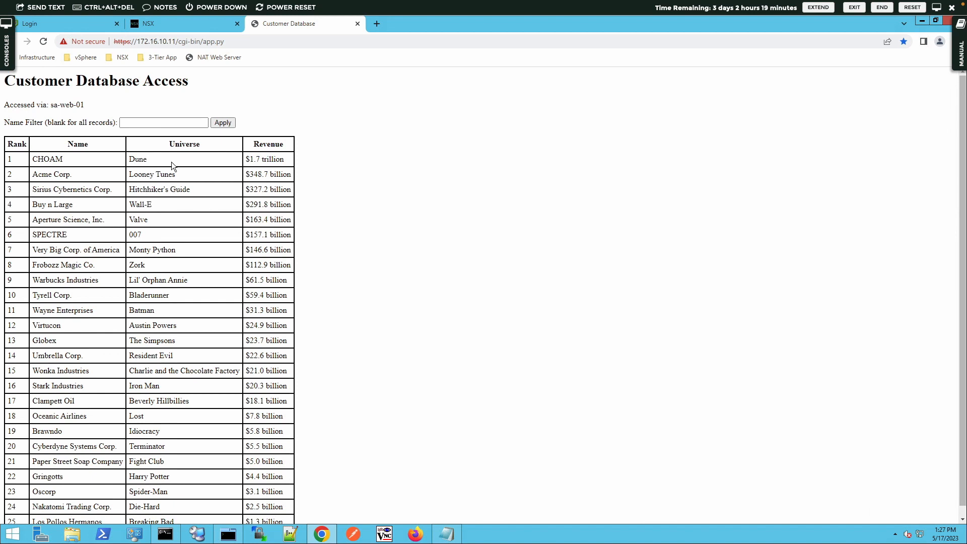
Step: In the NSX inventory, start a new tag named web with the scope 3-tier
{"action": "left_click", "coordinate": [182, 23]}
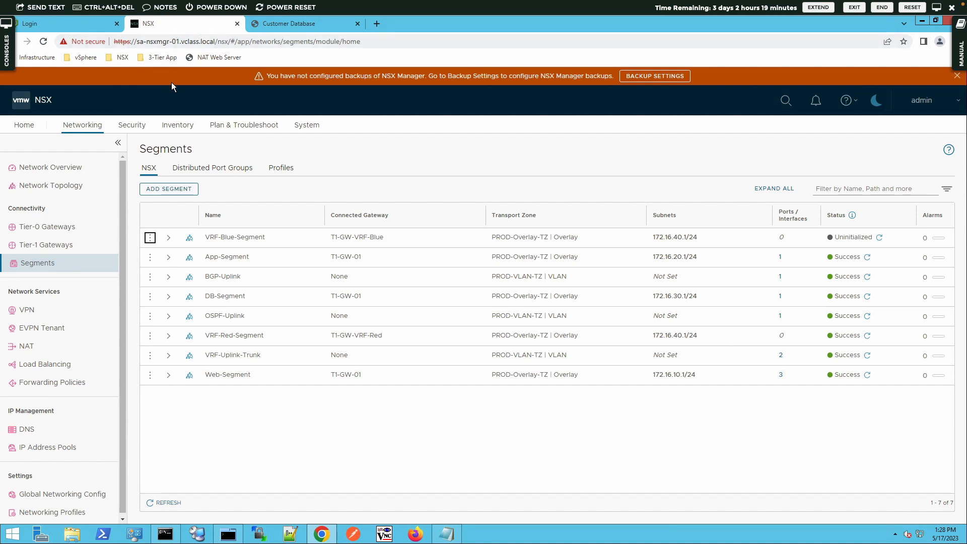
{"action": "left_click", "coordinate": [177, 125]}
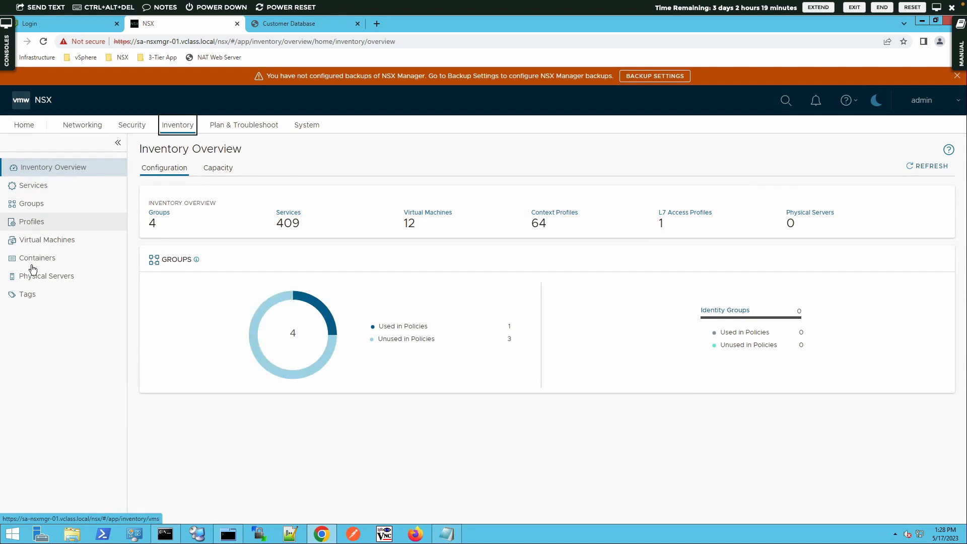
{"action": "left_click", "coordinate": [31, 299]}
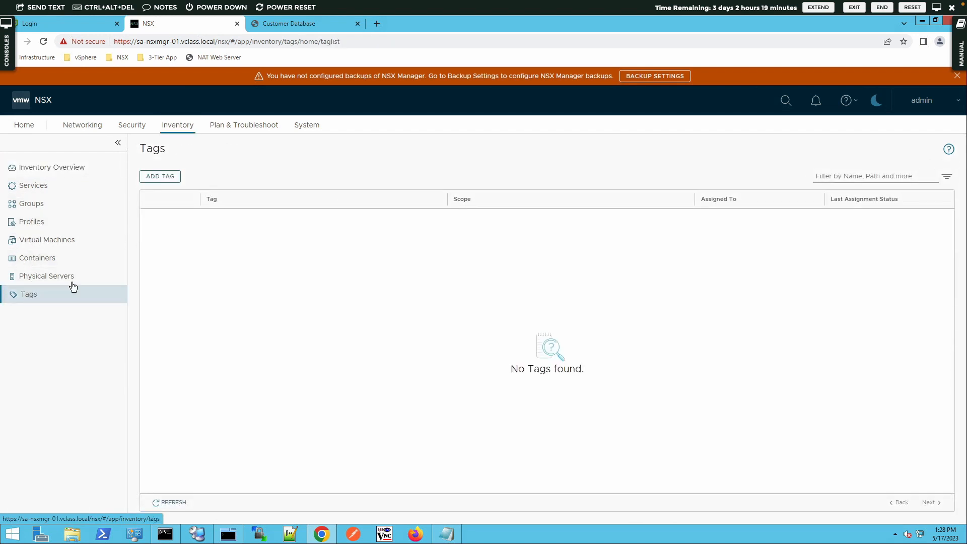
{"action": "left_click", "coordinate": [154, 178]}
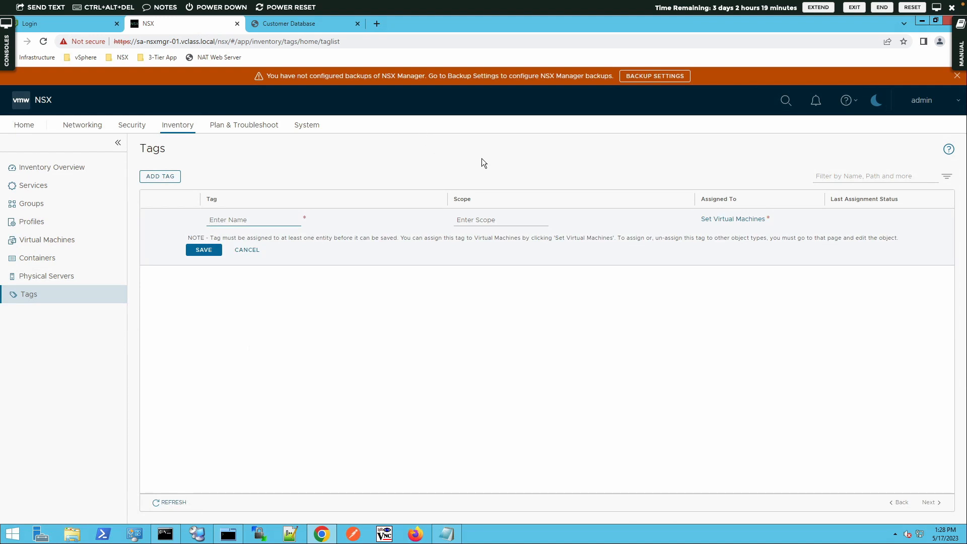
{"action": "type", "text": "web"}
{"action": "key", "text": "Tab"}
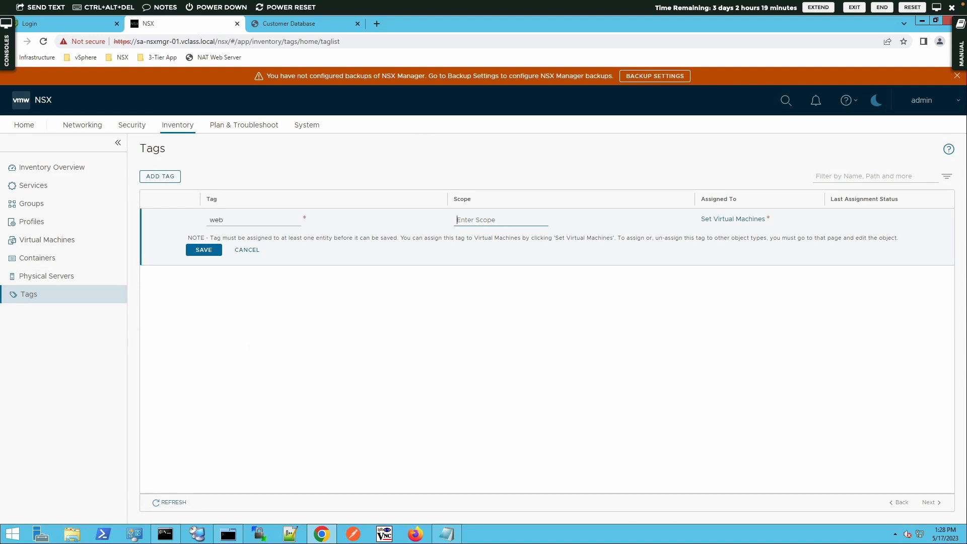
{"action": "type", "text": "3-tier"}
Step: Open the virtual machine selection for the web tag and filter the list by web
{"action": "left_click", "coordinate": [729, 220]}
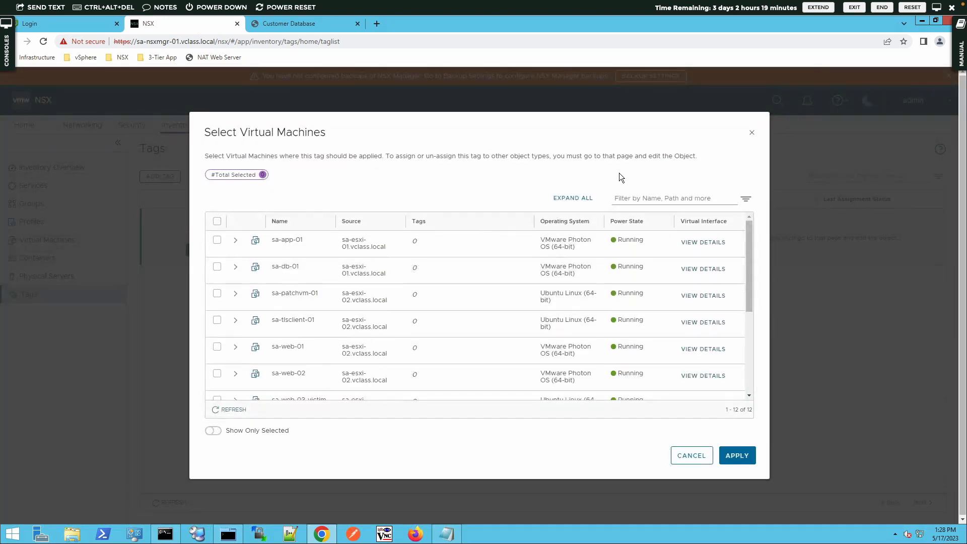
{"action": "left_click", "coordinate": [635, 197]}
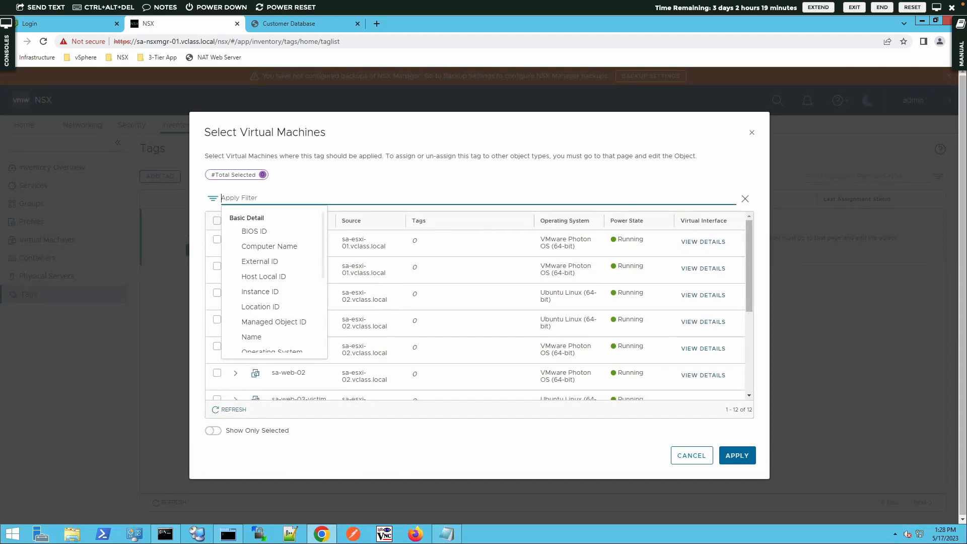
{"action": "type", "text": "wb"}
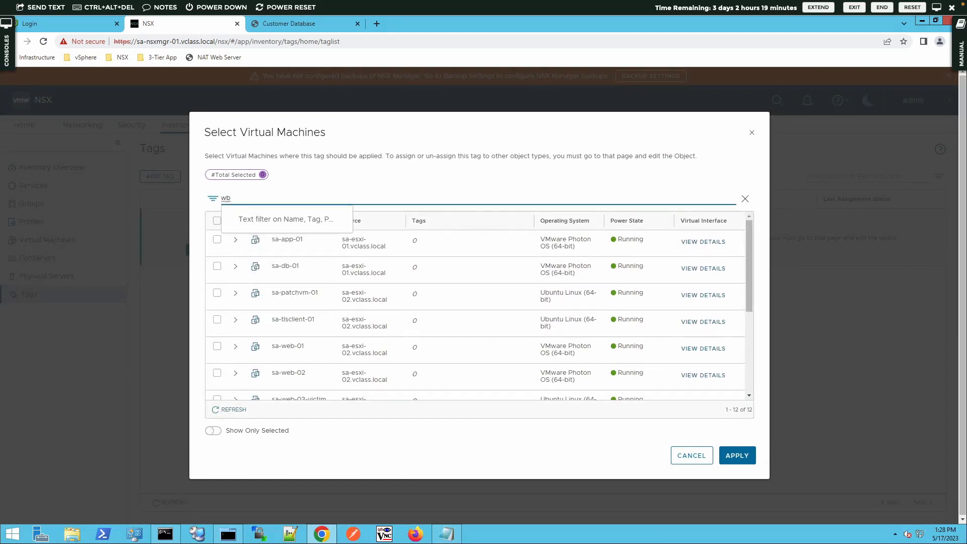
{"action": "key", "text": "BackSpace"}
{"action": "type", "text": "eb"}
{"action": "key", "text": "Return"}
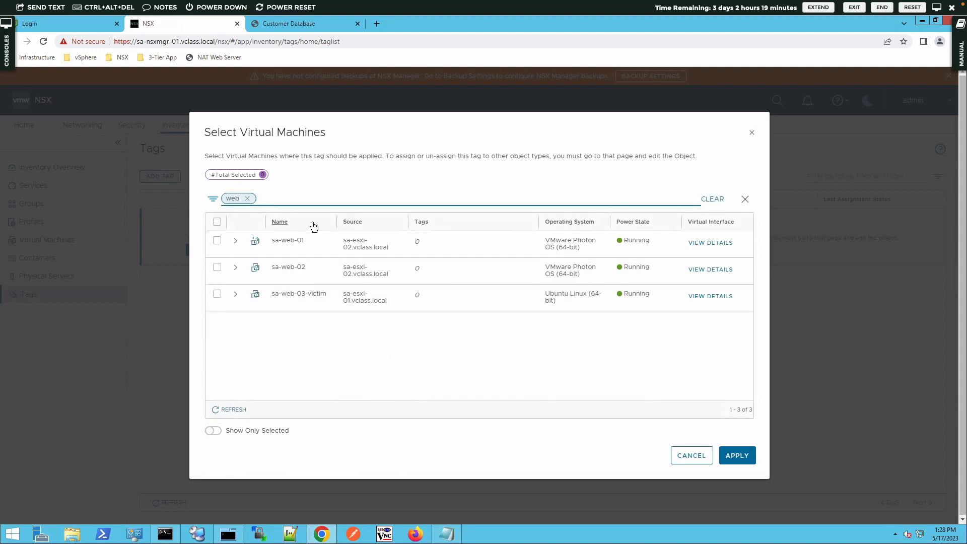
Step: Assign the web tag to sa-web-01, sa-web-02 and sa-web-03-victim, save it, and refresh the tag list
{"action": "left_click", "coordinate": [217, 240]}
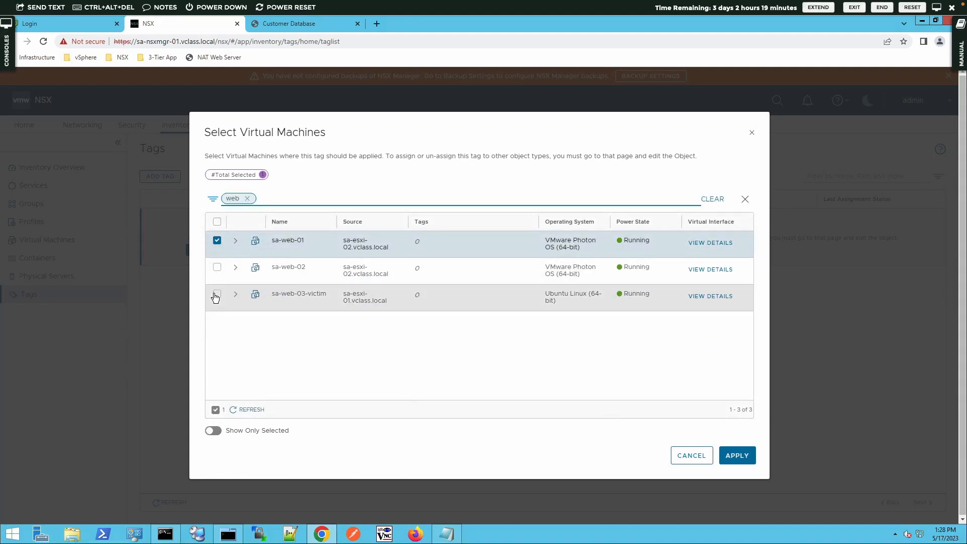
{"action": "left_click", "coordinate": [217, 294]}
{"action": "left_click", "coordinate": [217, 267]}
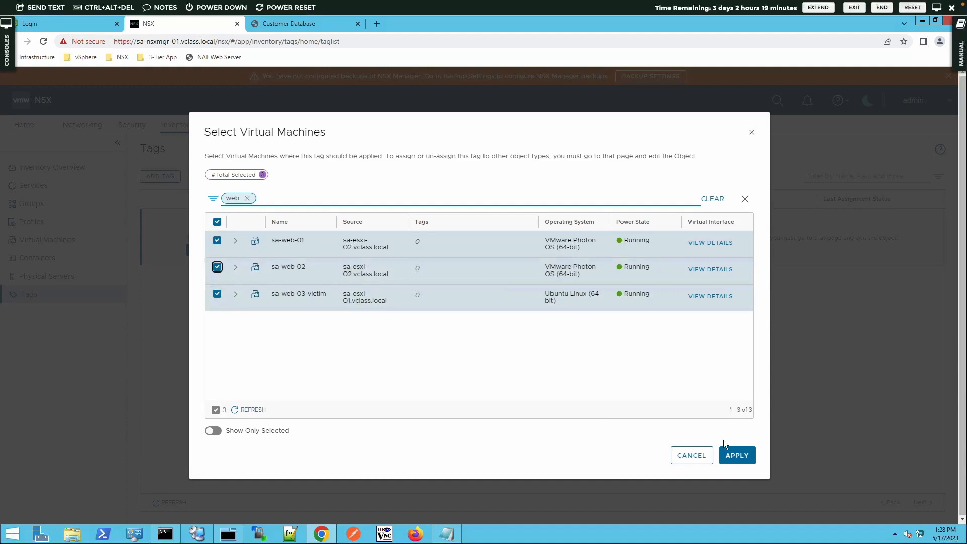
{"action": "left_click", "coordinate": [738, 461]}
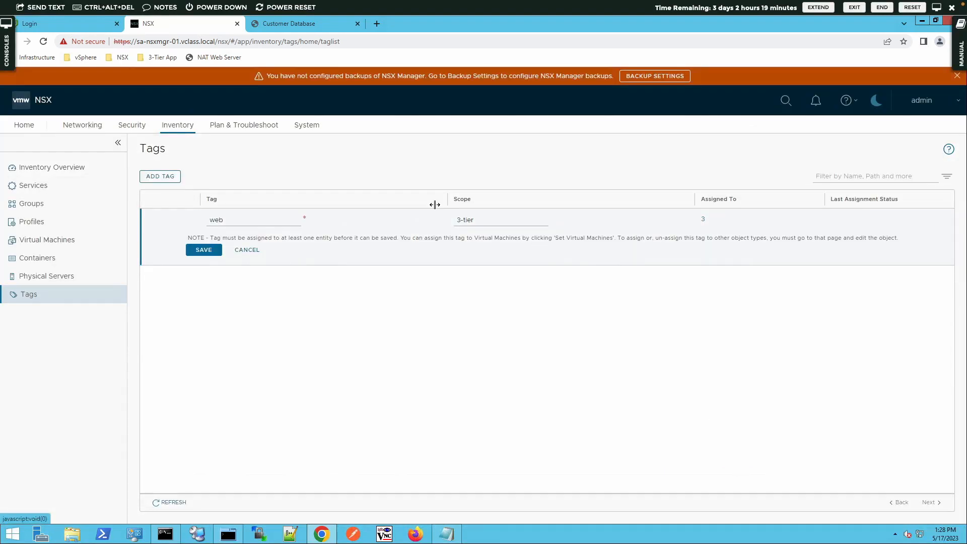
{"action": "left_click", "coordinate": [212, 250]}
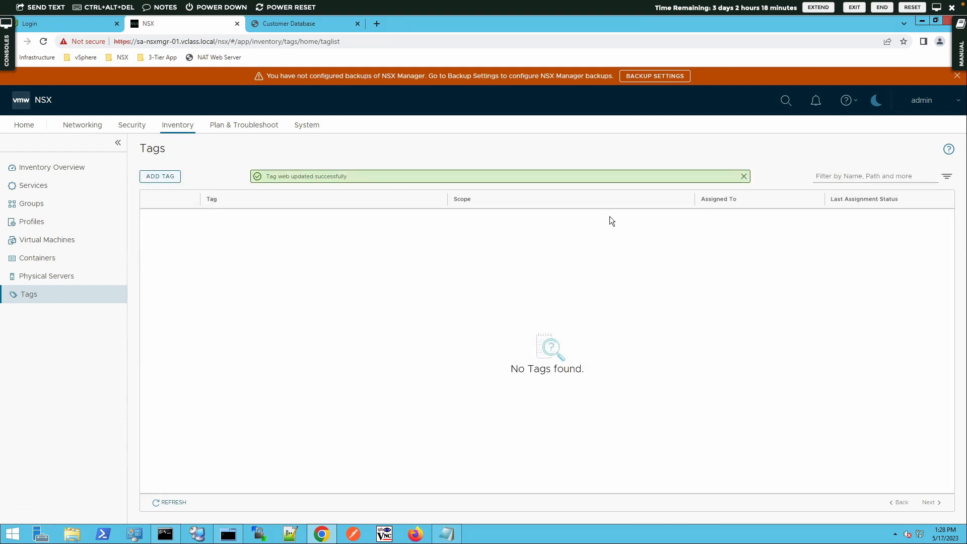
{"action": "left_click", "coordinate": [164, 502]}
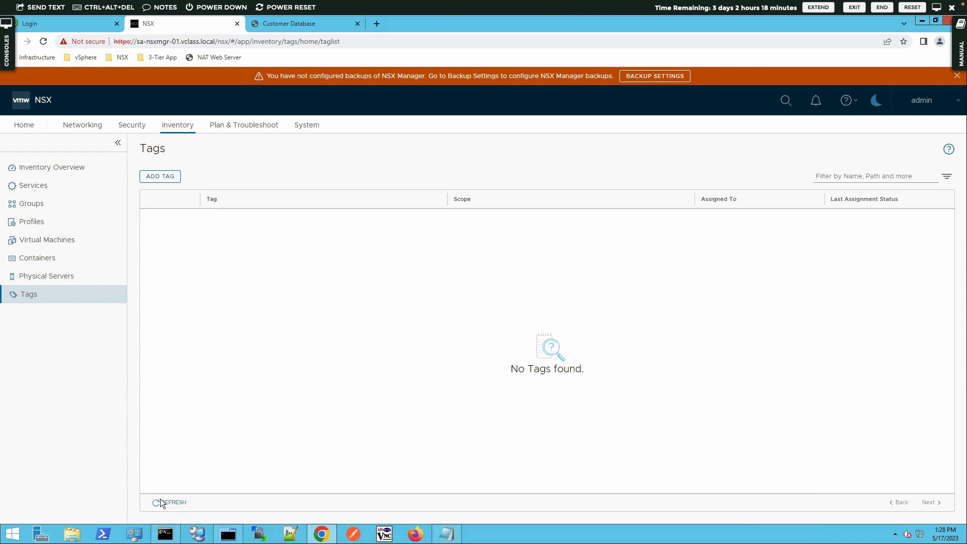
Step: Start a new tag named app with the scope 3-tier
{"action": "left_click", "coordinate": [165, 177]}
{"action": "left_click", "coordinate": [205, 250]}
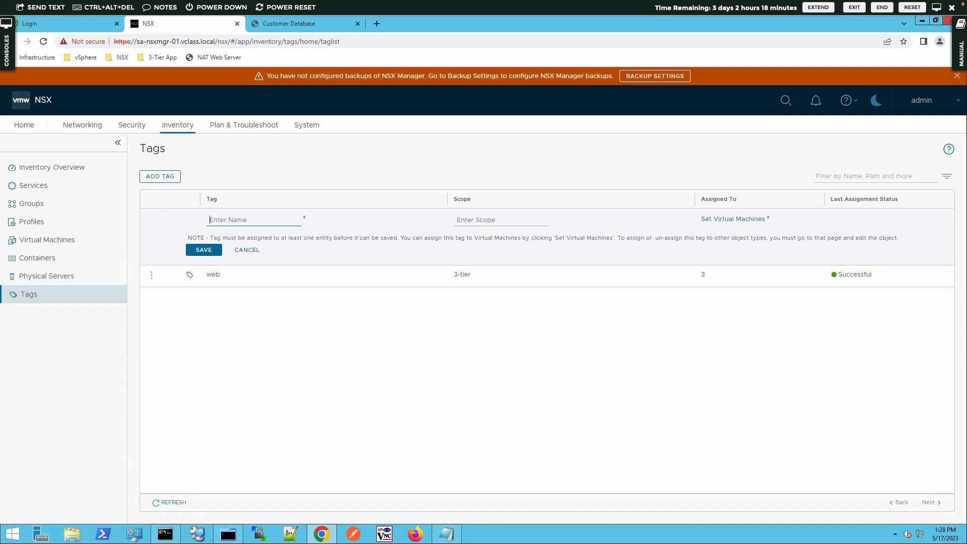
{"action": "type", "text": "app"}
{"action": "key", "text": "Tab"}
{"action": "type", "text": "3-tier"}
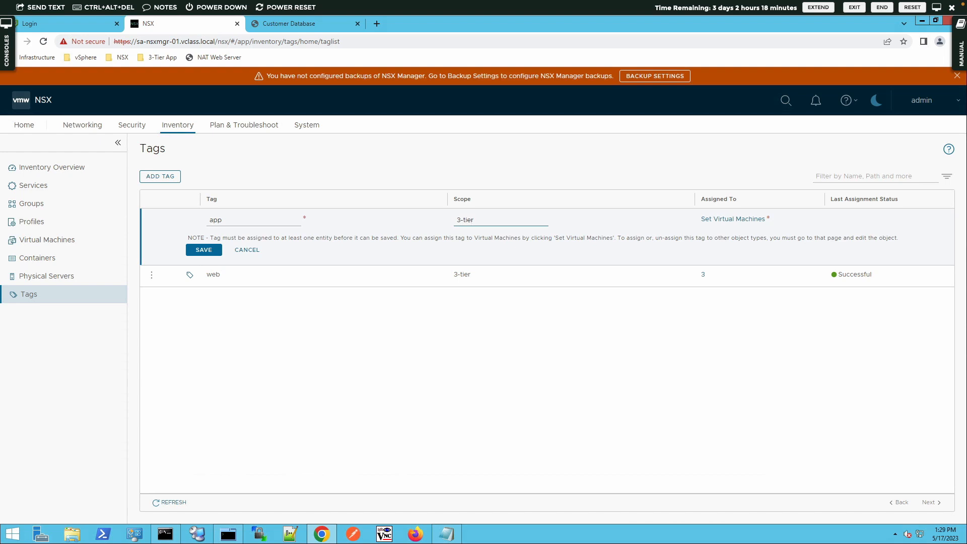
{"action": "key", "text": "Tab"}
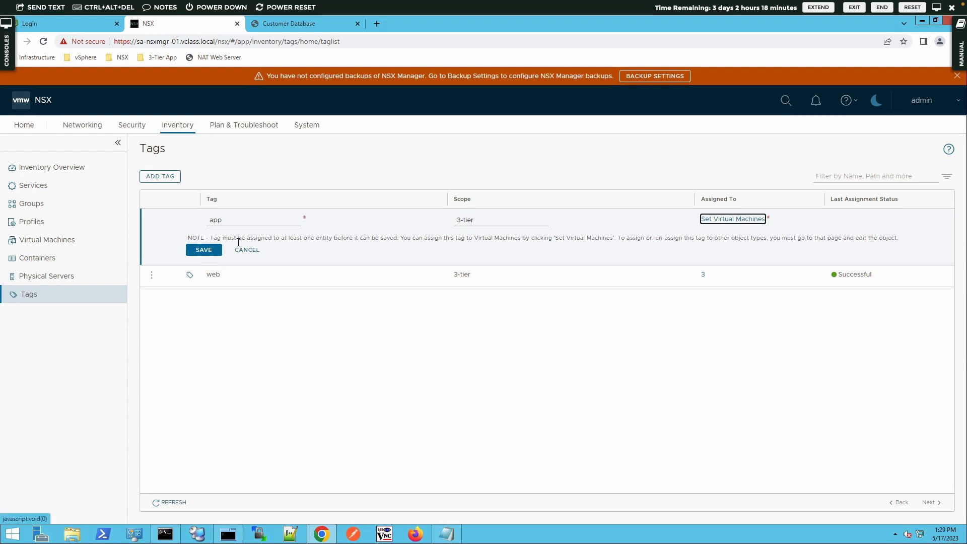
Step: Assign the app tag to the virtual machine sa-app-01 and save the tag
{"action": "left_click", "coordinate": [707, 221]}
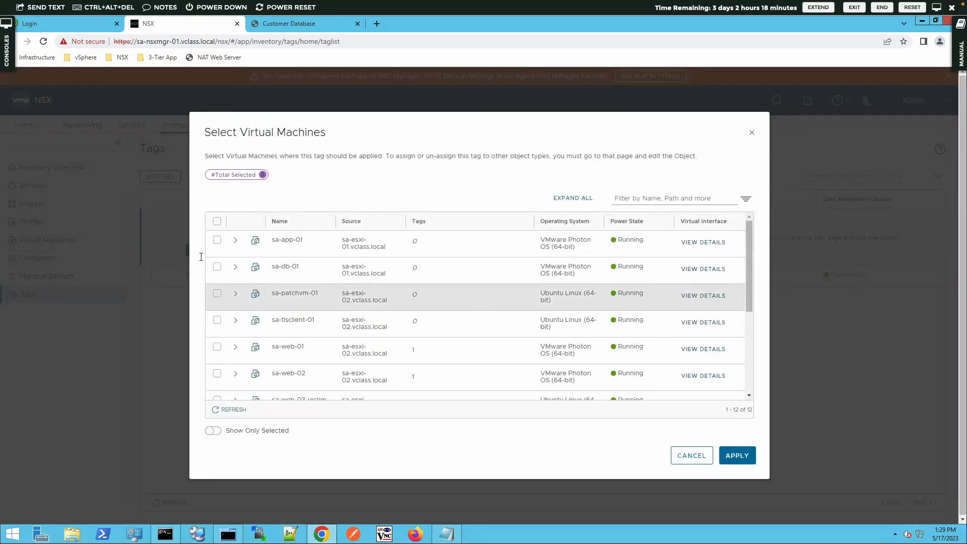
{"action": "left_click", "coordinate": [217, 241]}
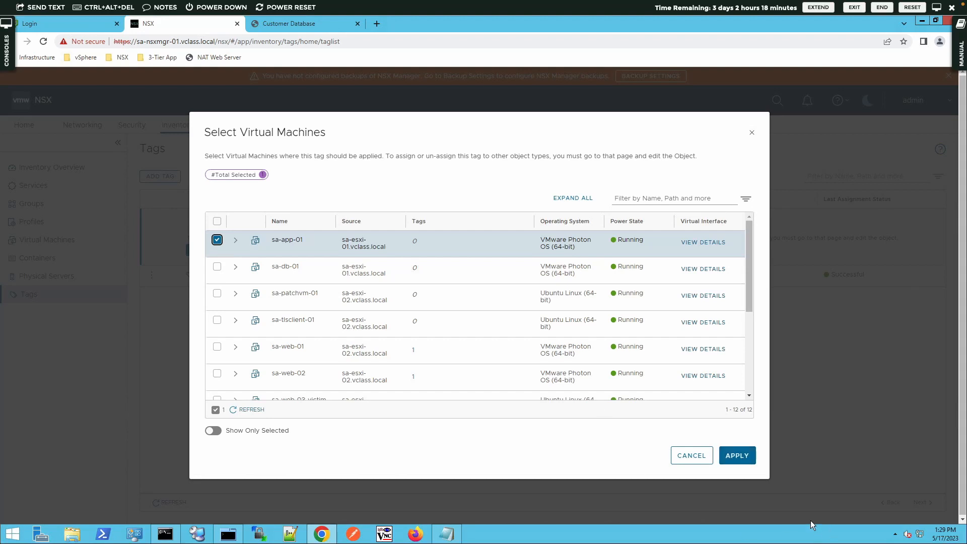
{"action": "left_click", "coordinate": [738, 456]}
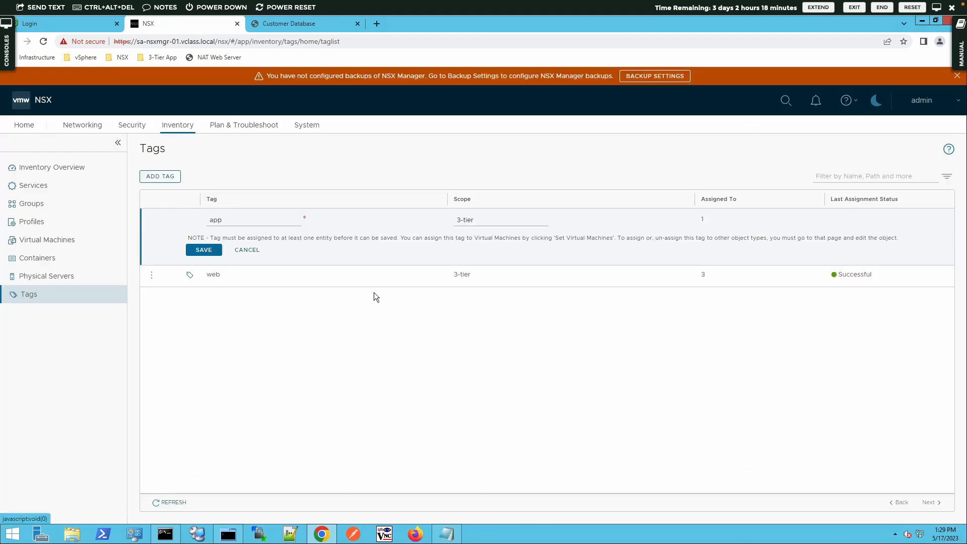
{"action": "left_click", "coordinate": [205, 251]}
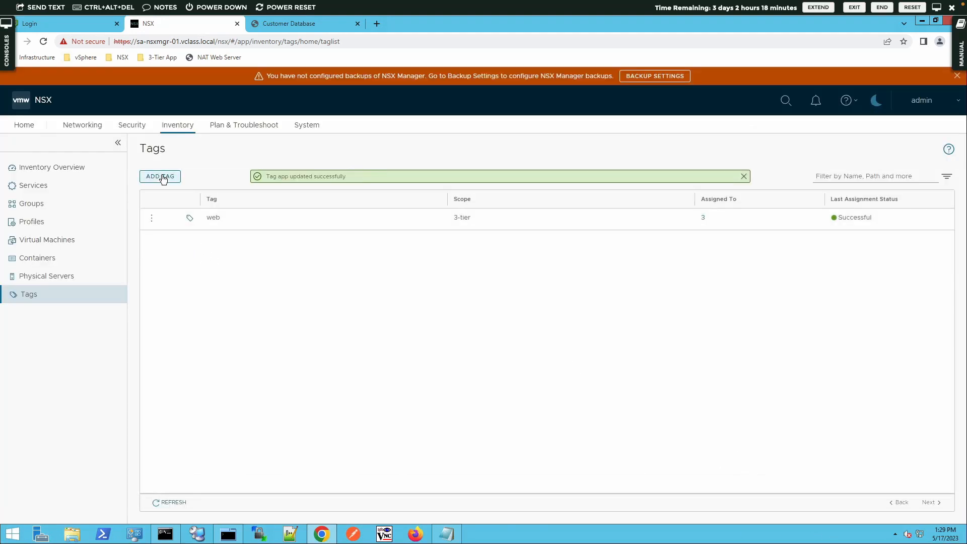
Step: Start a new tag named db with the scope 3-tier
{"action": "left_click", "coordinate": [162, 178]}
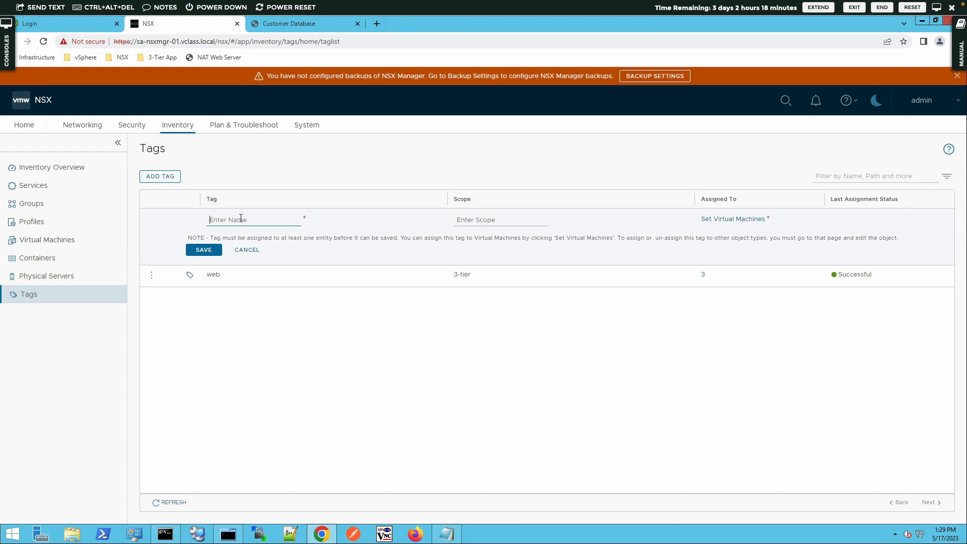
{"action": "left_click", "coordinate": [240, 218]}
{"action": "type", "text": "db-"}
{"action": "key", "text": "BackSpace"}
{"action": "key", "text": "Tab"}
{"action": "key", "text": "shift+Tab"}
{"action": "type", "text": "db"}
{"action": "key", "text": "Tab"}
{"action": "type", "text": "3-tier"}
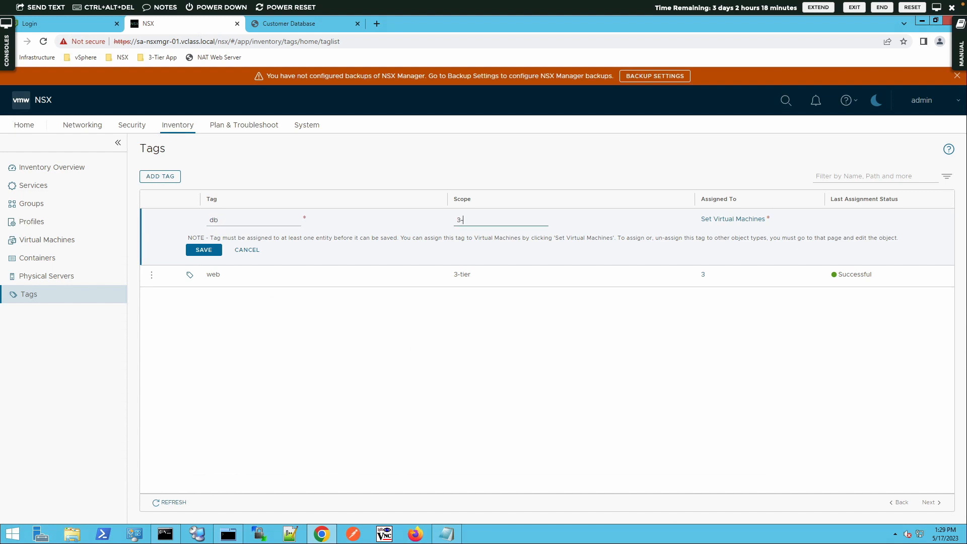
Step: Assign the db tag to the virtual machine sa-db-01, save it, and refresh the tag list
{"action": "left_click", "coordinate": [734, 220]}
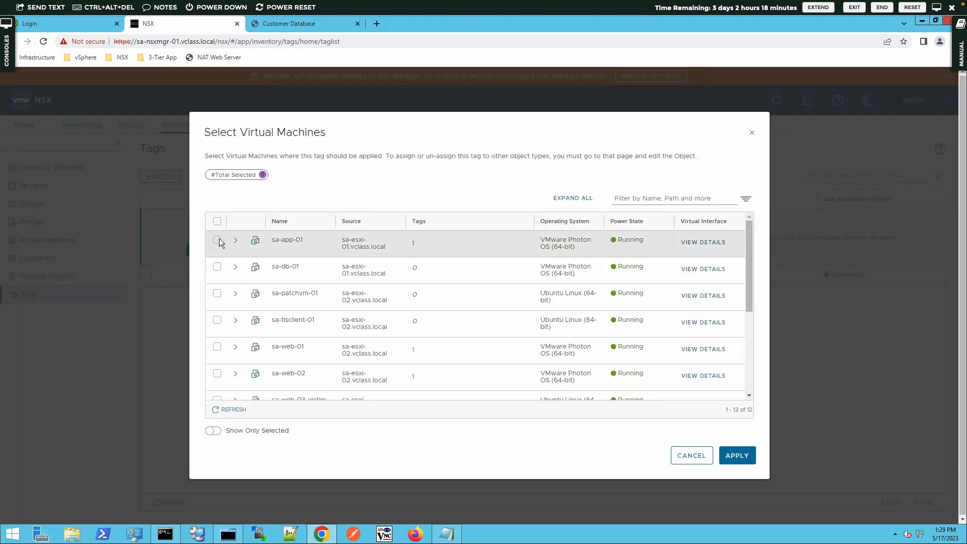
{"action": "left_click", "coordinate": [217, 266]}
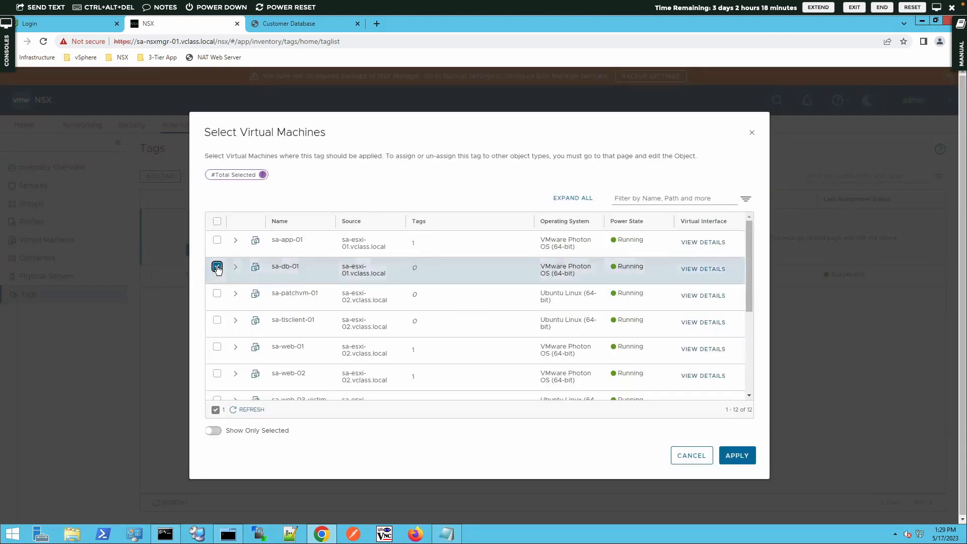
{"action": "left_click", "coordinate": [735, 458]}
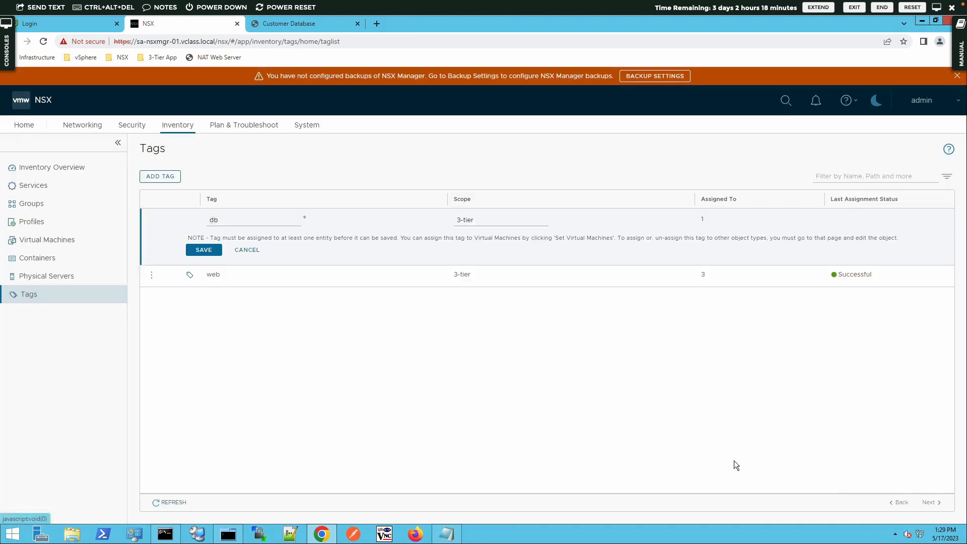
{"action": "left_click", "coordinate": [201, 250]}
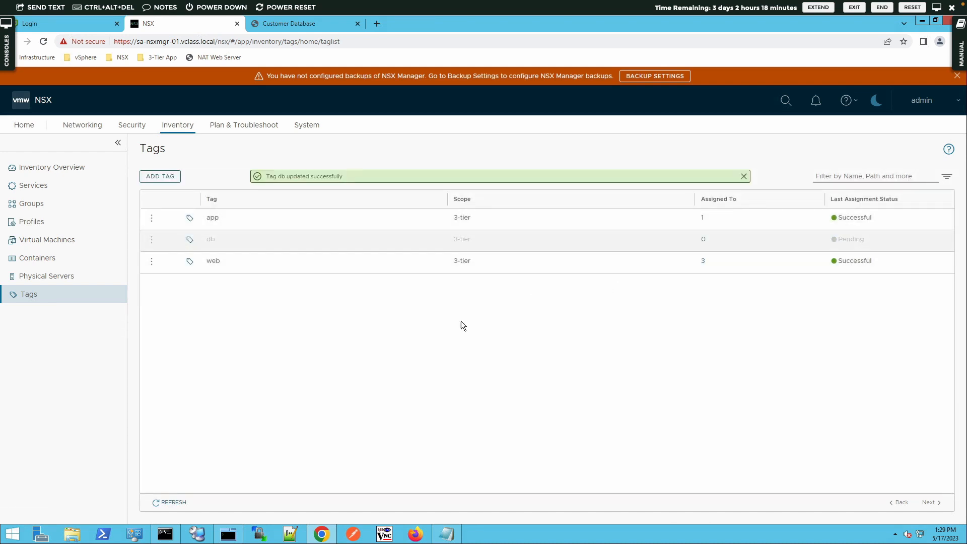
{"action": "left_click", "coordinate": [156, 503]}
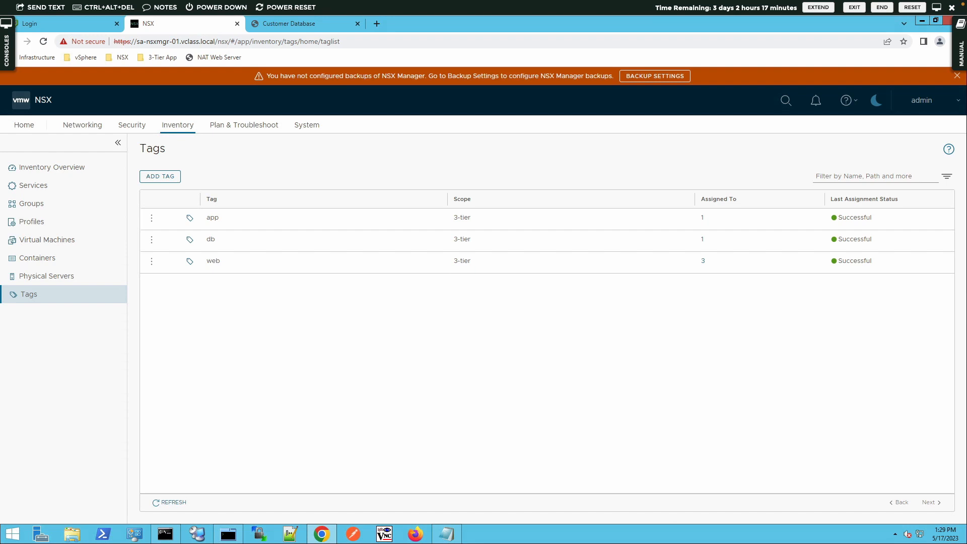
Step: In the inventory groups, start a new group named Web-Server
{"action": "left_click", "coordinate": [23, 208]}
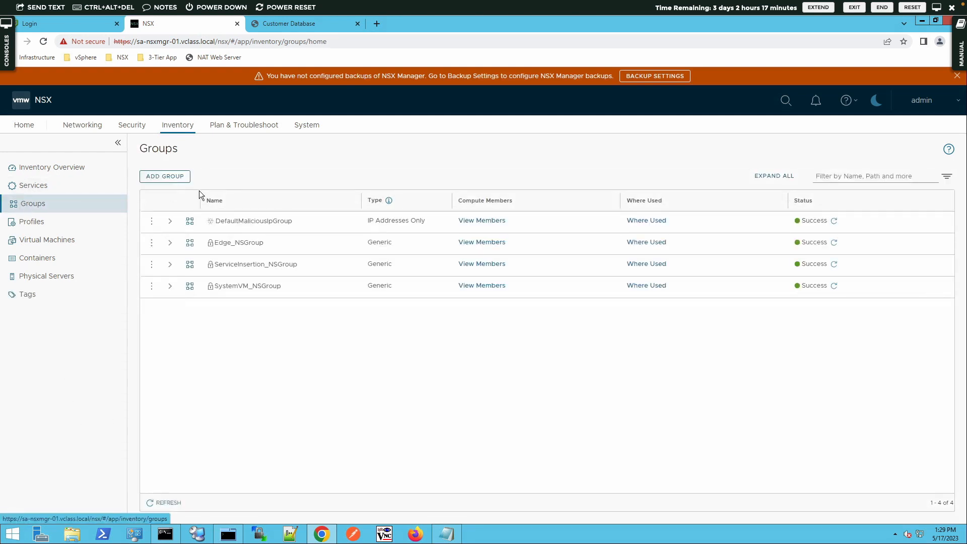
{"action": "left_click", "coordinate": [169, 178]}
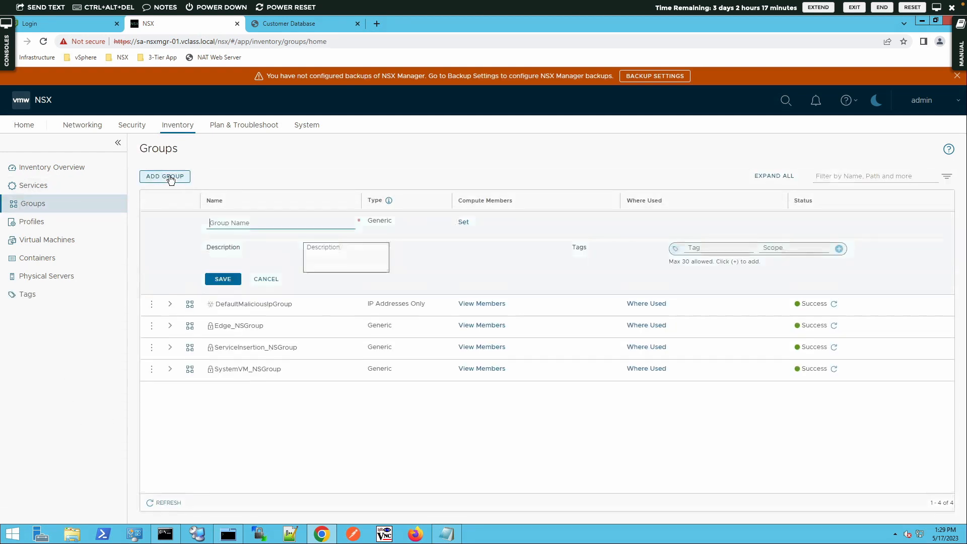
{"action": "type", "text": "W"}
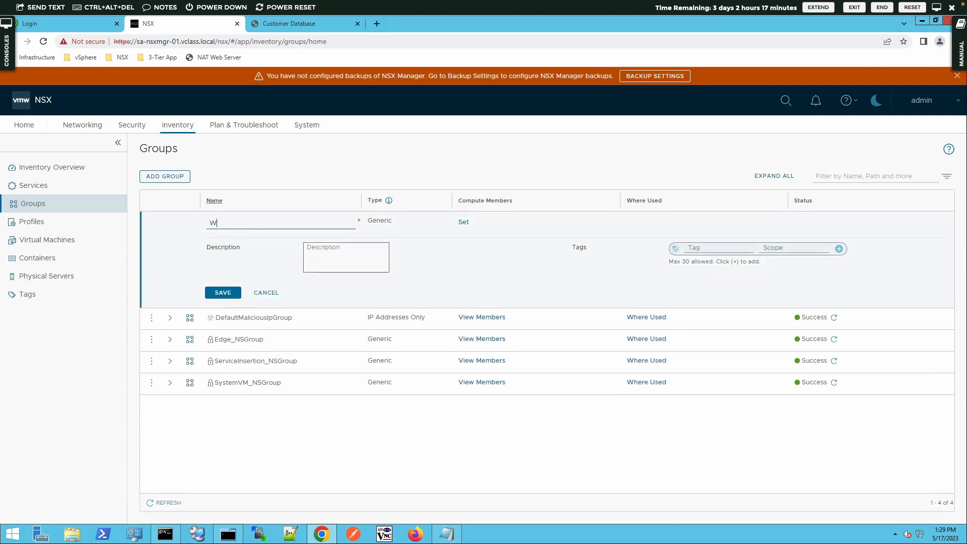
{"action": "type", "text": "eb-Server"}
Step: Add a Web-Server membership criterion matching virtual machines whose tag equals web with scope 3-tier, and save the group
{"action": "left_click", "coordinate": [463, 223]}
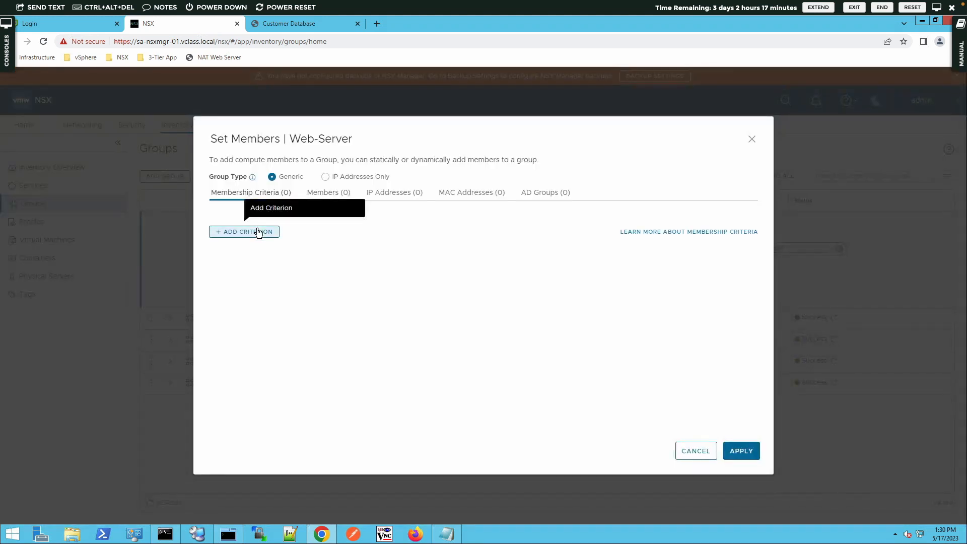
{"action": "left_click", "coordinate": [258, 232]}
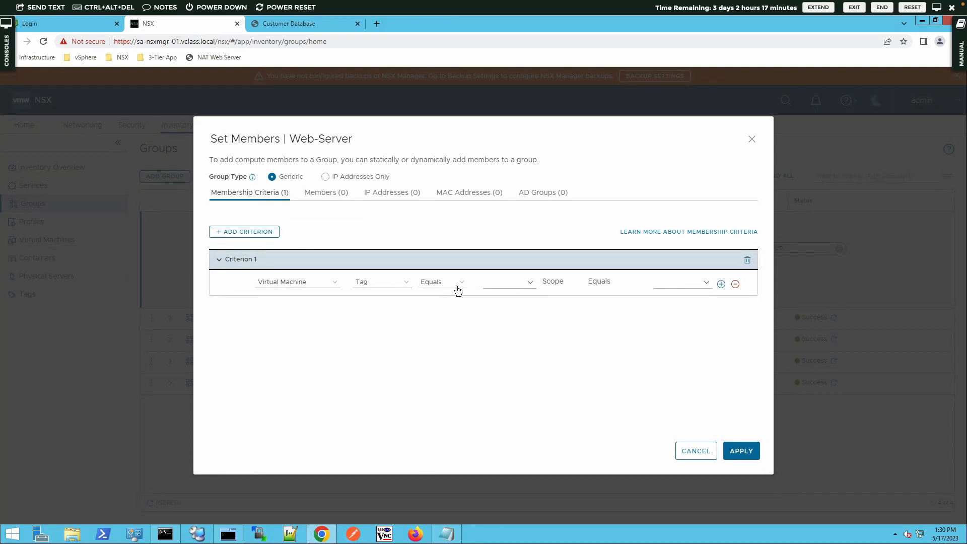
{"action": "left_click", "coordinate": [529, 283]}
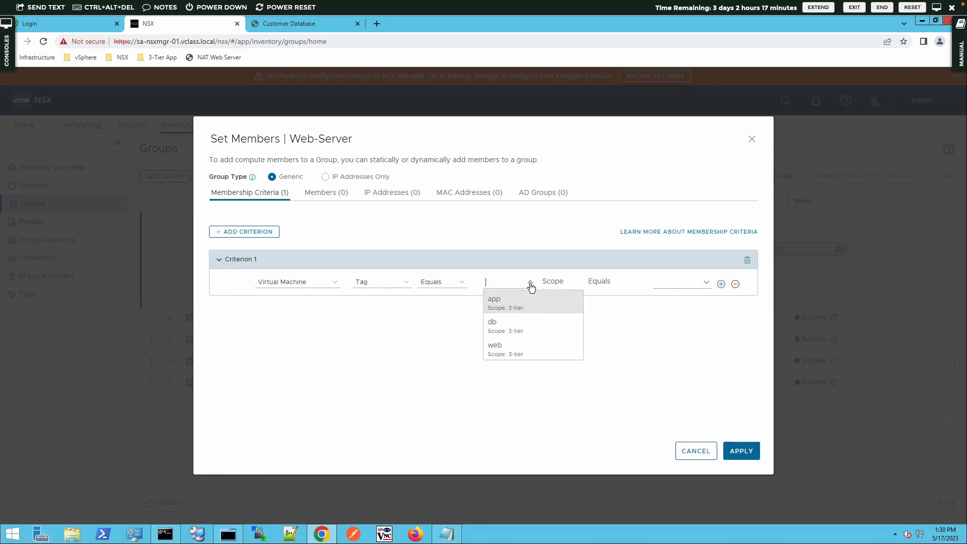
{"action": "left_click", "coordinate": [503, 347]}
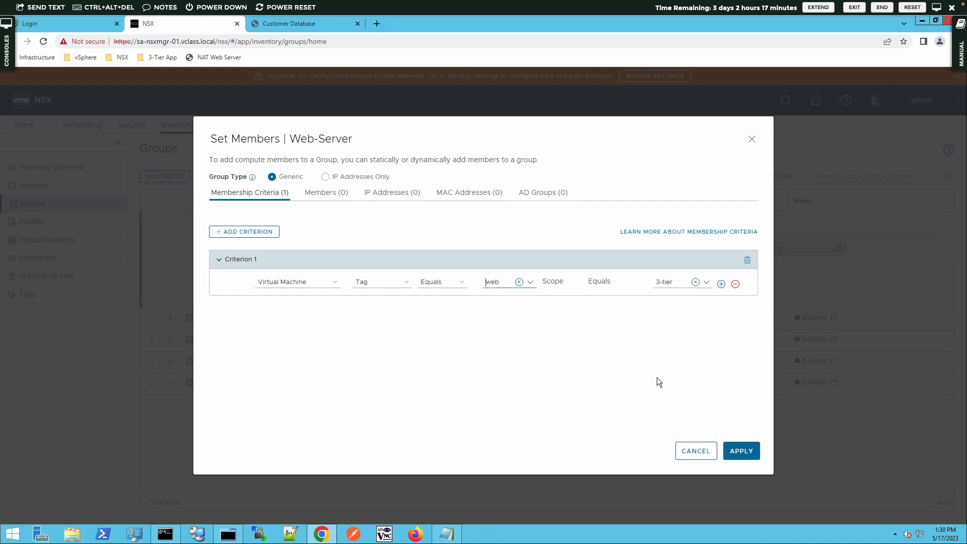
{"action": "left_click", "coordinate": [739, 451]}
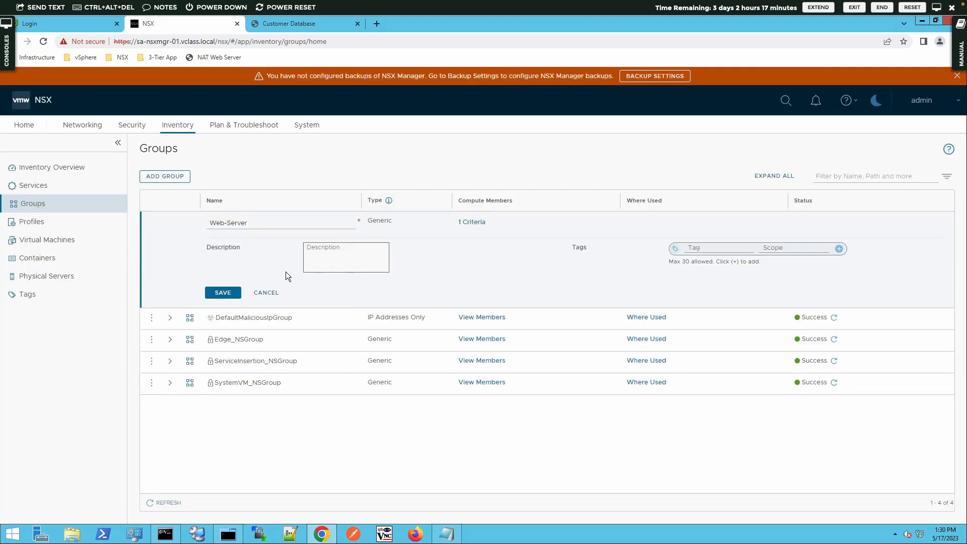
{"action": "left_click", "coordinate": [229, 293]}
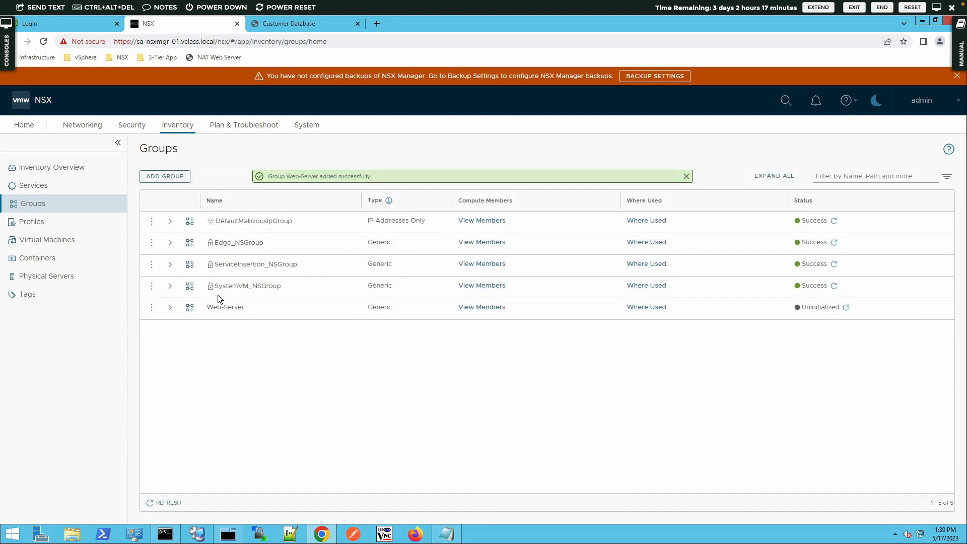
Step: Check which virtual machines are effective members of the Web-Server group
{"action": "left_click", "coordinate": [483, 308]}
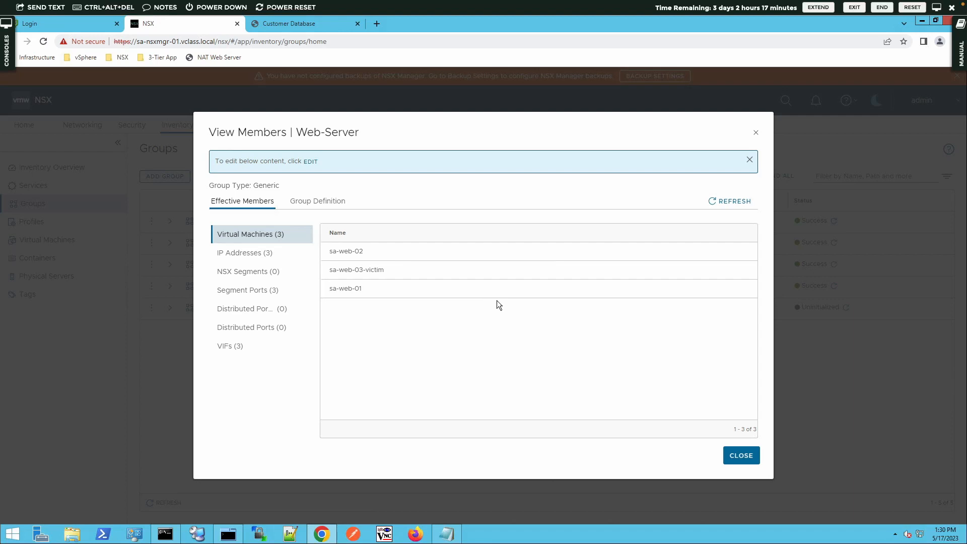
{"action": "left_click", "coordinate": [740, 454]}
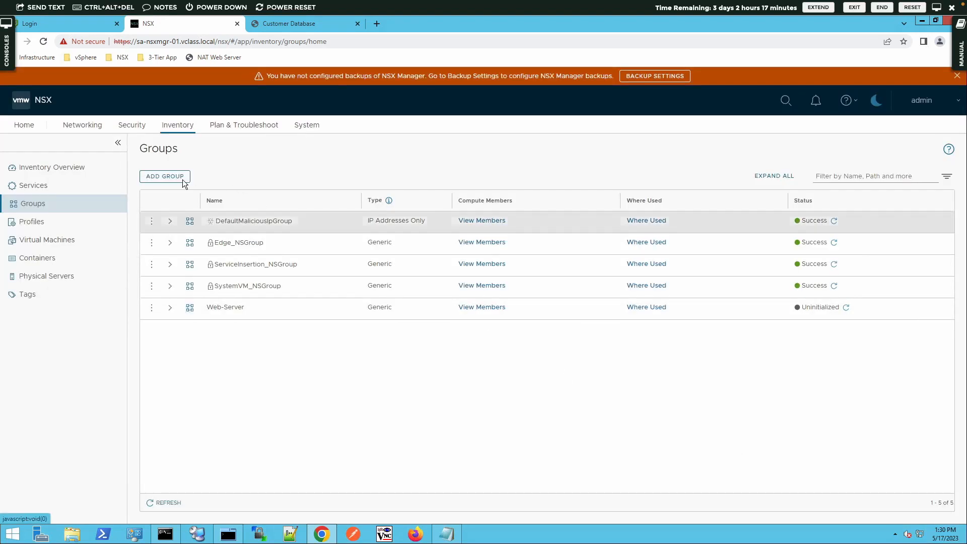
Step: Start a new inventory group named App-Server
{"action": "left_click", "coordinate": [180, 181]}
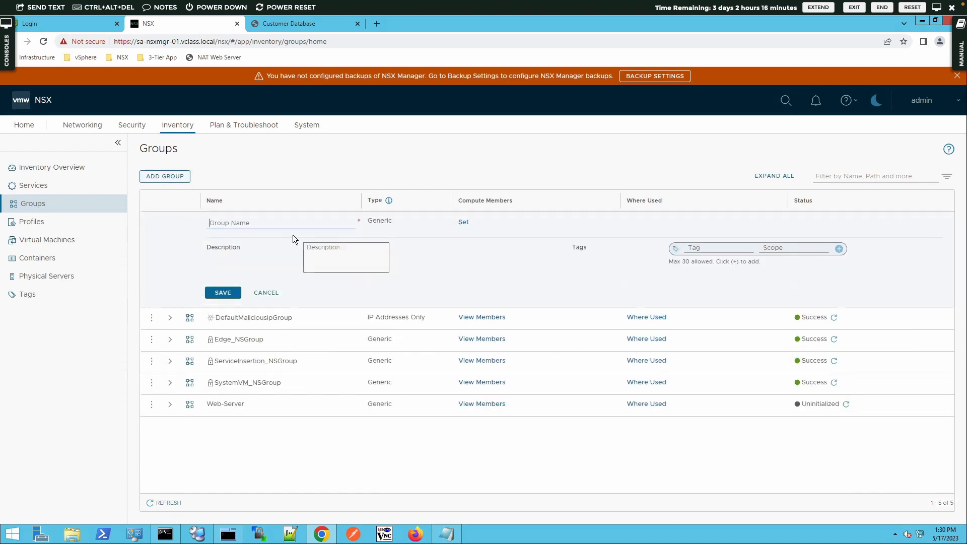
{"action": "type", "text": "app-se"}
{"action": "type", "text": "rvers"}
{"action": "key", "text": "BackSpace"}
{"action": "key", "text": "BackSpace"}
{"action": "key", "text": "BackSpace"}
{"action": "key", "text": "BackSpace"}
{"action": "key", "text": "BackSpace"}
{"action": "key", "text": "BackSpace"}
{"action": "key", "text": "BackSpace"}
{"action": "key", "text": "BackSpace"}
{"action": "key", "text": "BackSpace"}
{"action": "key", "text": "BackSpace"}
{"action": "type", "text": "App-Server"}
{"action": "key", "text": "Tab"}
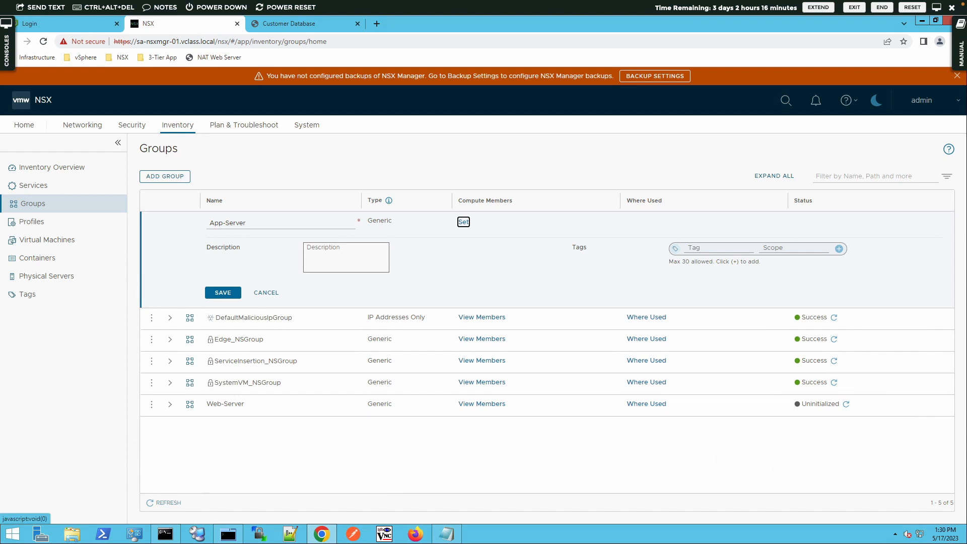
Step: Save App-Server with a membership criterion matching virtual machines whose tag equals app with scope 3-tier, and check its effective members
{"action": "left_click", "coordinate": [461, 222]}
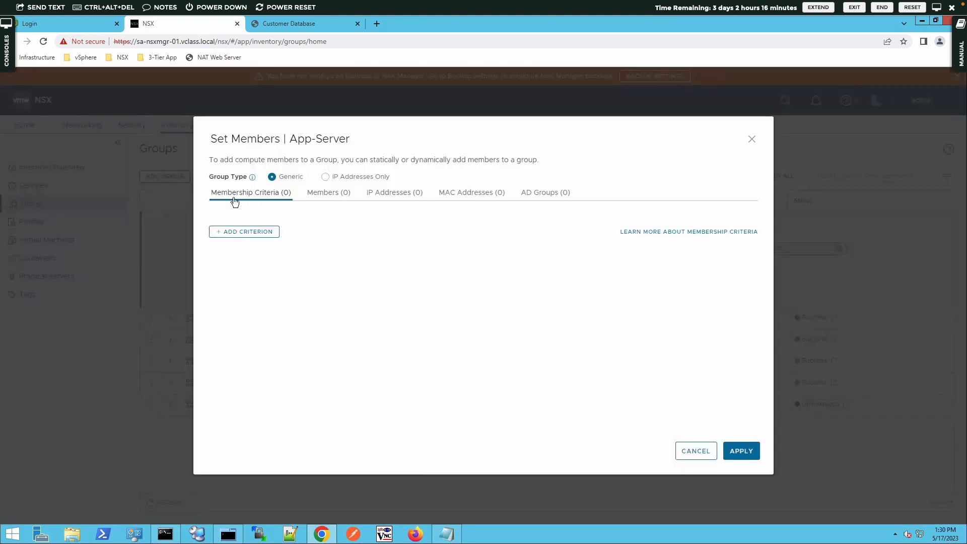
{"action": "left_click", "coordinate": [242, 232]}
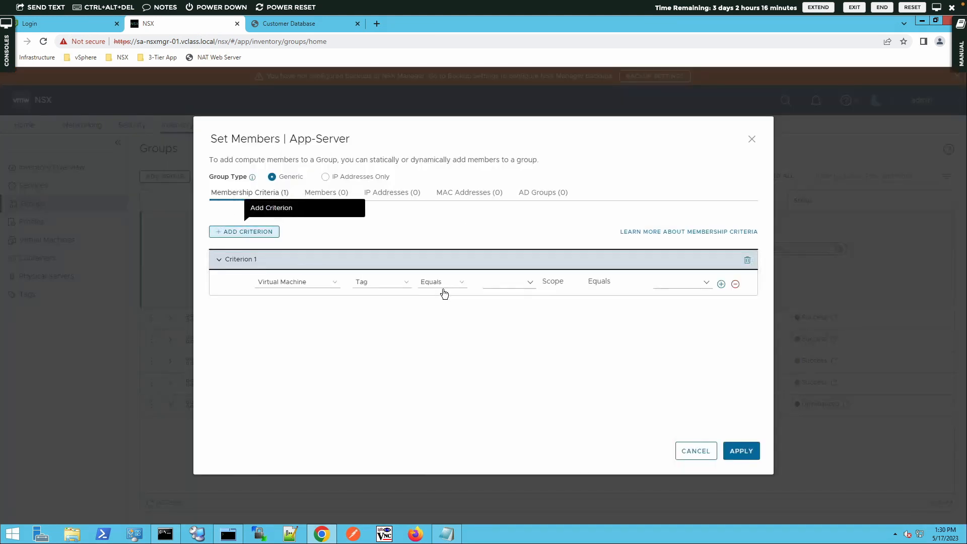
{"action": "left_click", "coordinate": [510, 287]}
{"action": "left_click", "coordinate": [506, 309]}
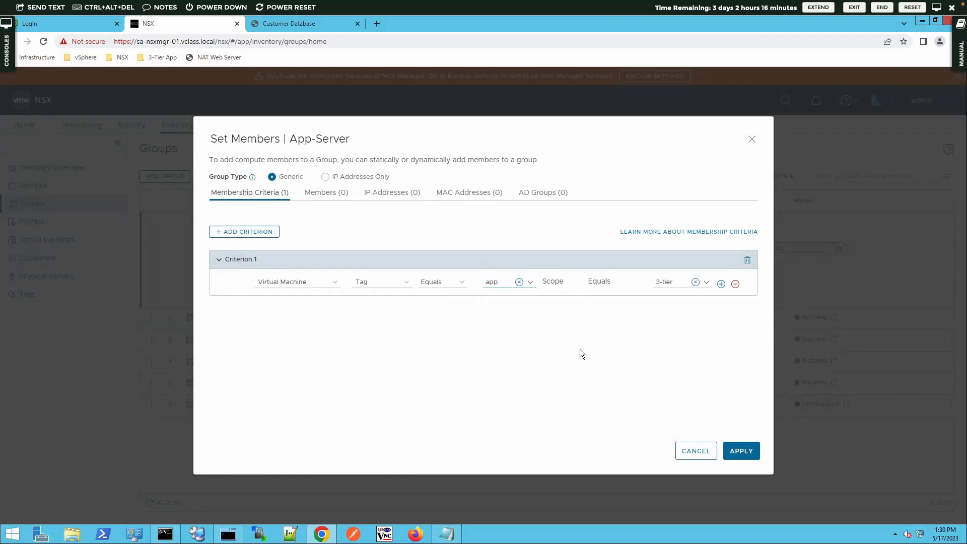
{"action": "left_click", "coordinate": [731, 452]}
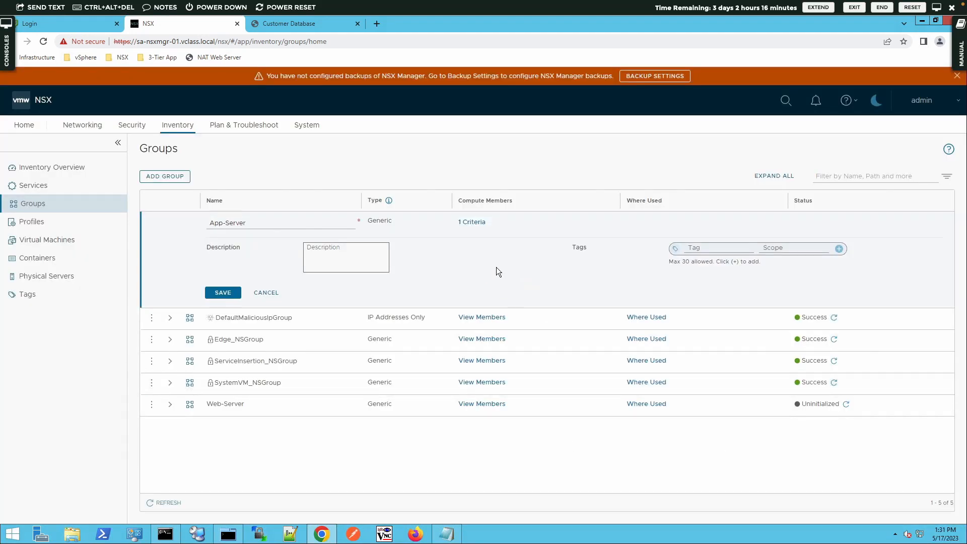
{"action": "left_click", "coordinate": [235, 294]}
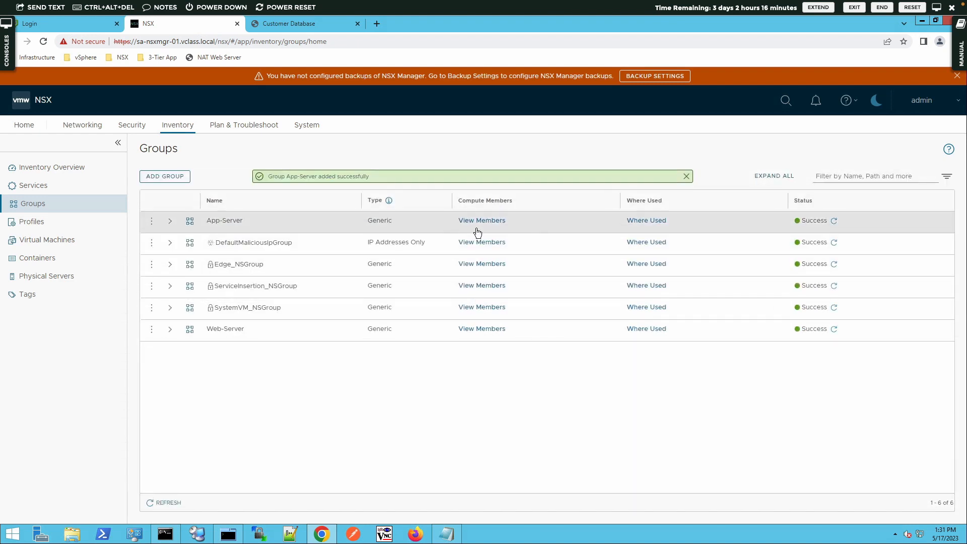
{"action": "left_click", "coordinate": [498, 223]}
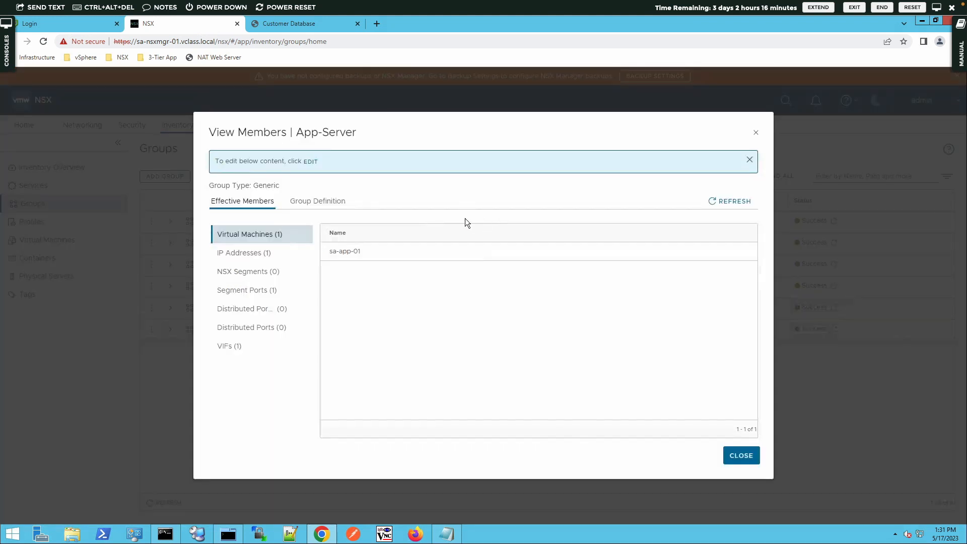
{"action": "left_click", "coordinate": [738, 458]}
Step: Create a DB-Server group with a criterion matching virtual machines whose tag equals db with scope 3-tier, and check its effective members
{"action": "left_click", "coordinate": [161, 177]}
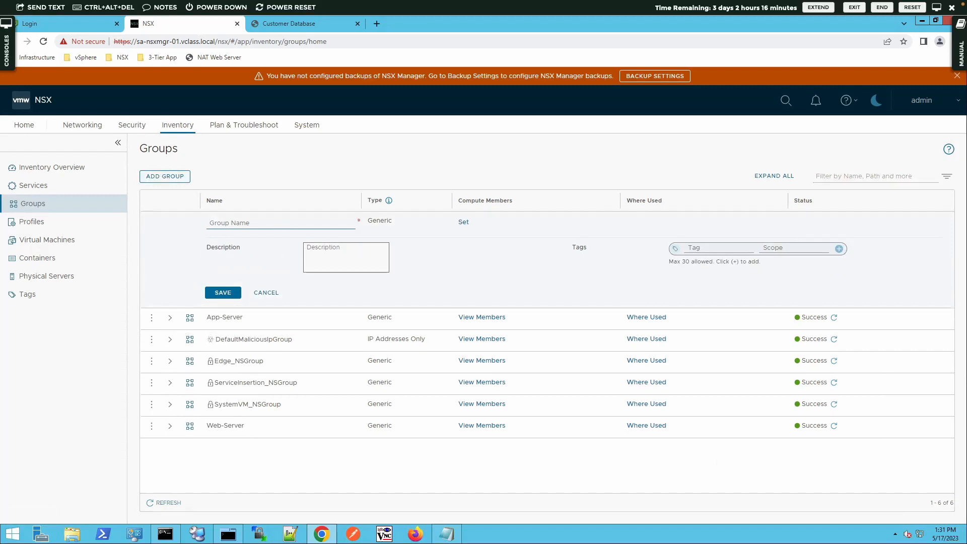
{"action": "type", "text": "DB-Server"}
{"action": "left_click", "coordinate": [461, 223]}
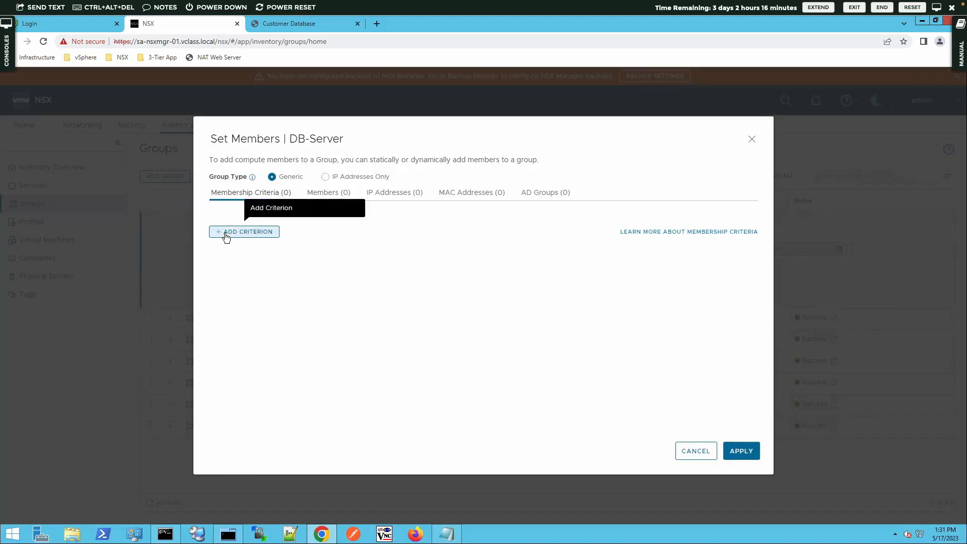
{"action": "left_click", "coordinate": [226, 236]}
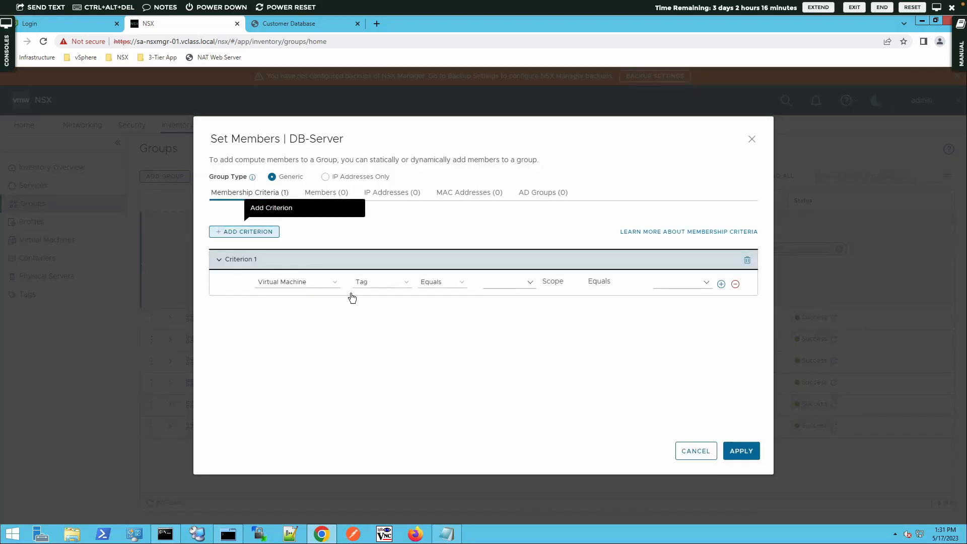
{"action": "left_click", "coordinate": [508, 283]}
{"action": "left_click", "coordinate": [514, 323]}
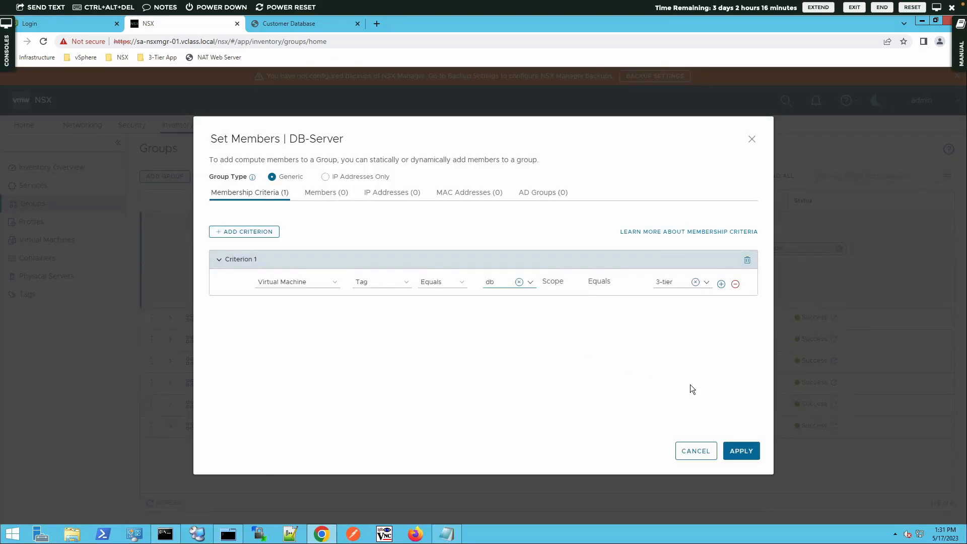
{"action": "left_click", "coordinate": [736, 453]}
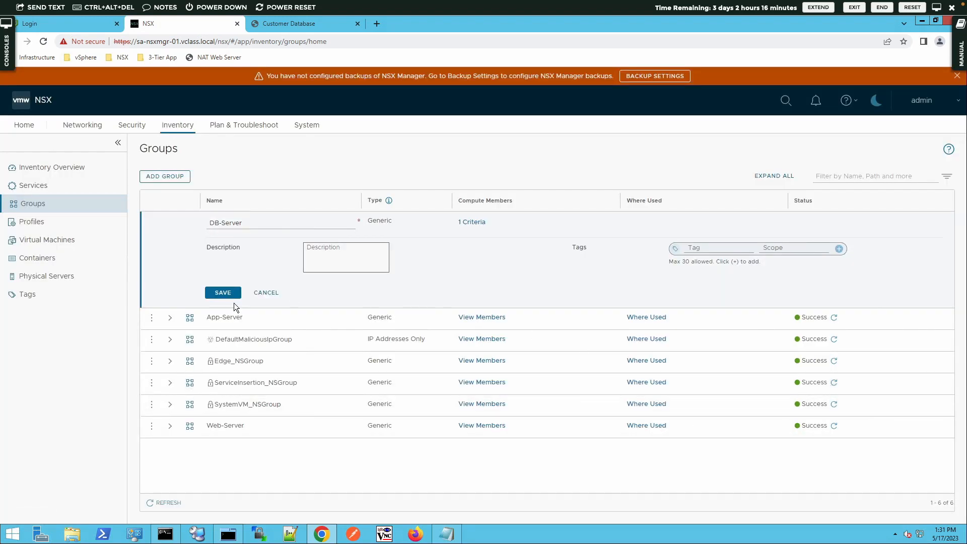
{"action": "left_click", "coordinate": [223, 297]}
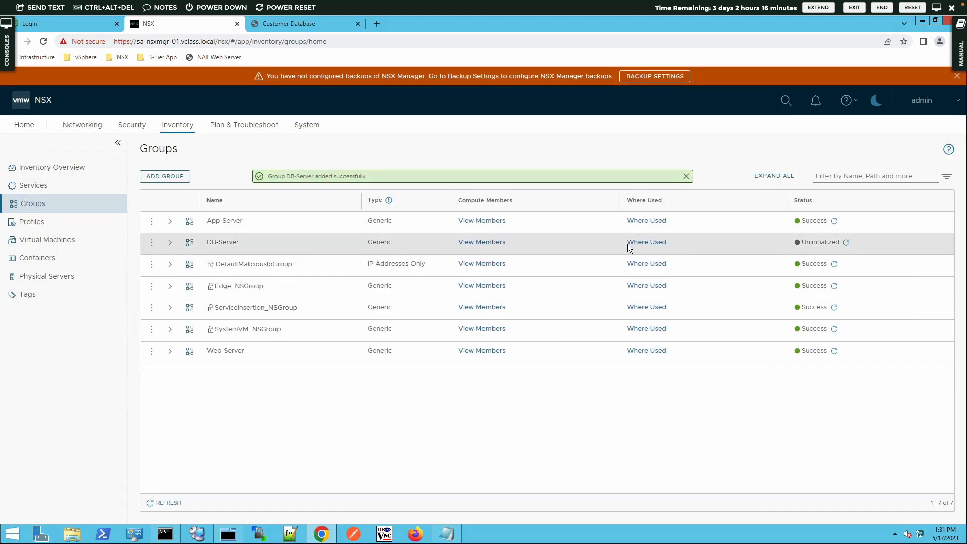
{"action": "left_click", "coordinate": [487, 242]}
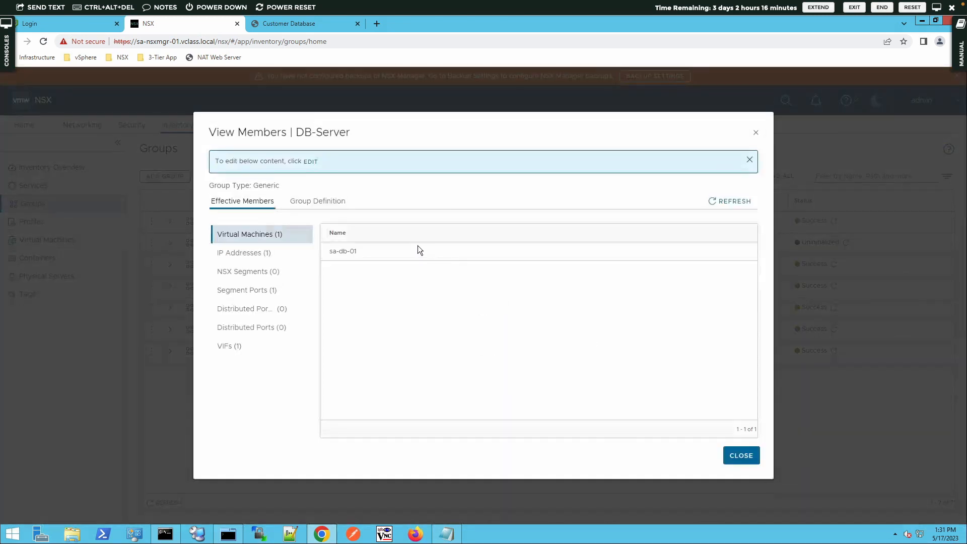
{"action": "left_click", "coordinate": [740, 454]}
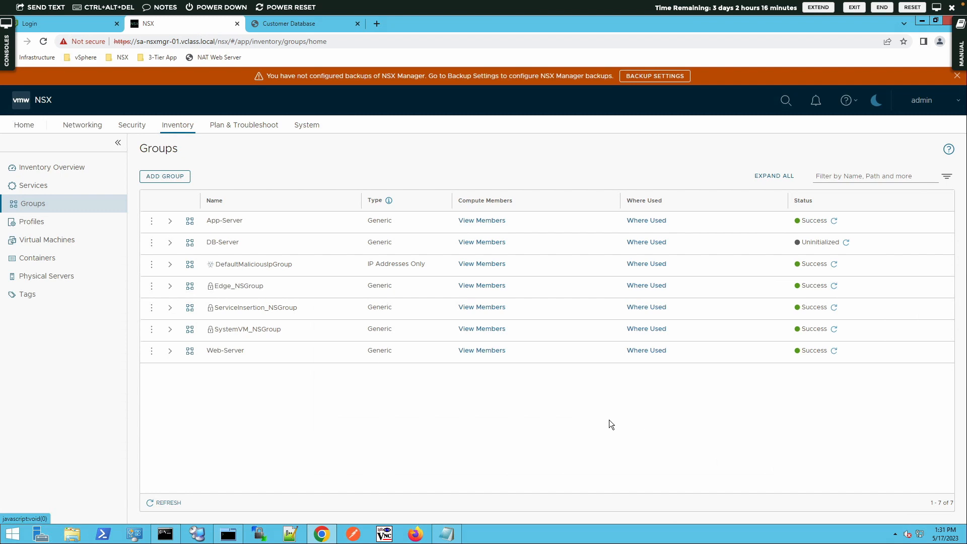
Step: Start another inventory group named 3-Tier
{"action": "left_click", "coordinate": [159, 178]}
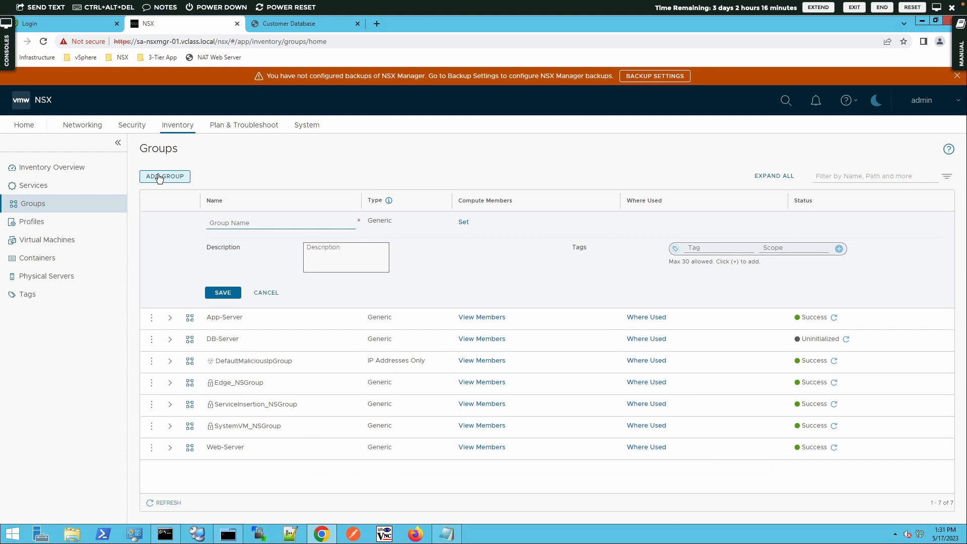
{"action": "left_click", "coordinate": [253, 223]}
{"action": "type", "text": "3-Tier"}
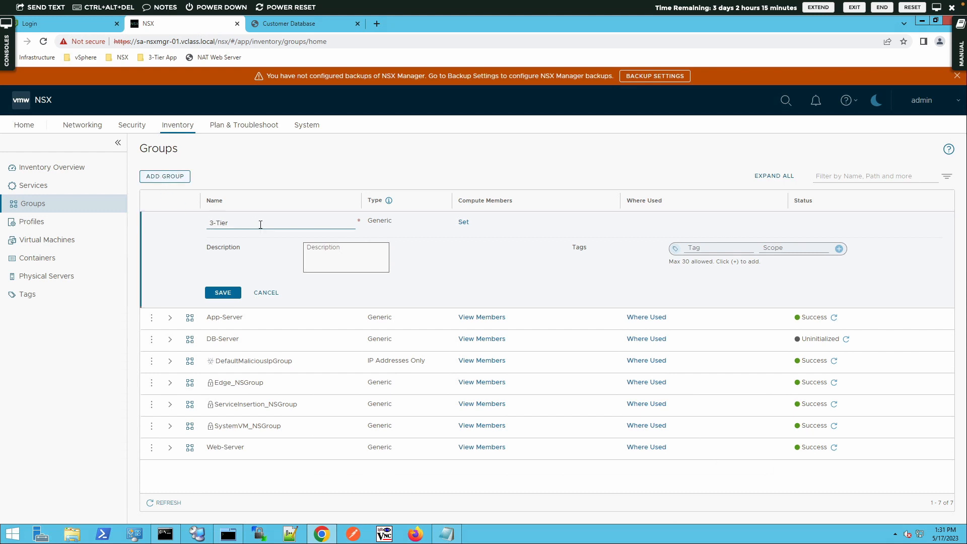
Step: Save 3-Tier with the App-Server, DB-Server and Web-Server groups as members, and check its effective virtual machines
{"action": "left_click", "coordinate": [466, 223]}
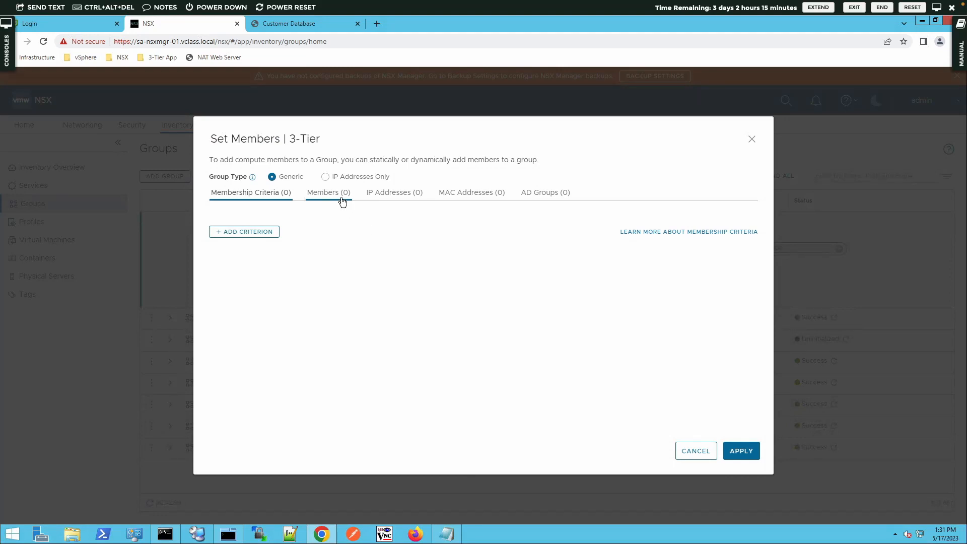
{"action": "left_click", "coordinate": [340, 197]}
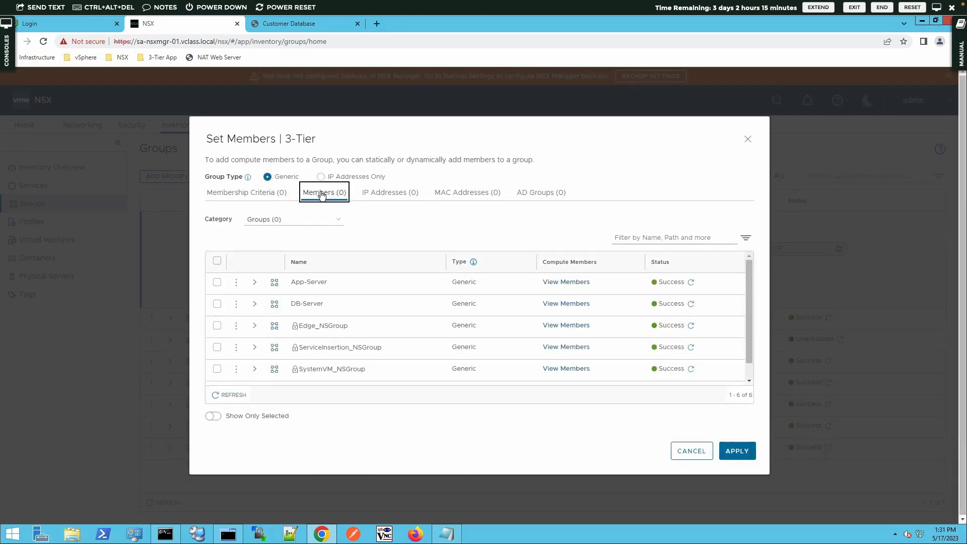
{"action": "left_click", "coordinate": [218, 282]}
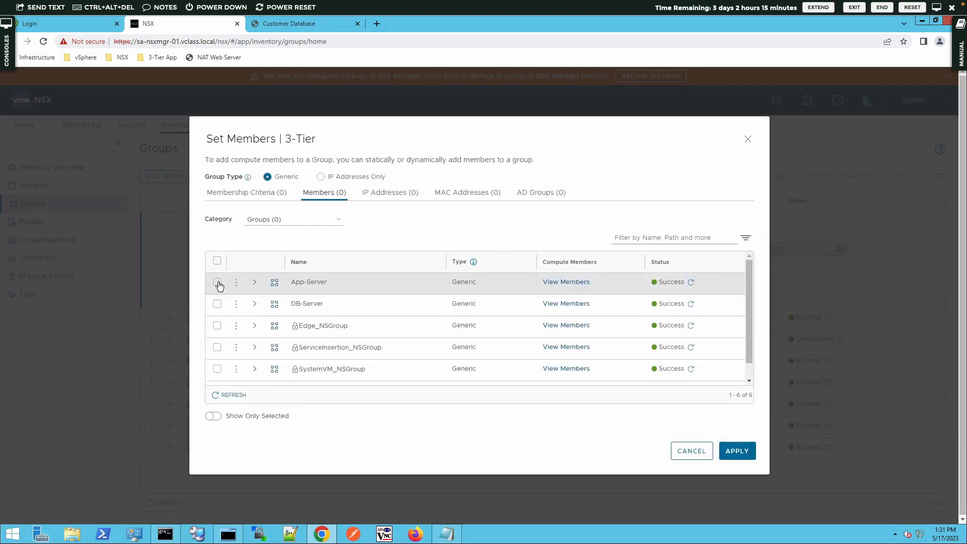
{"action": "left_click", "coordinate": [218, 303]}
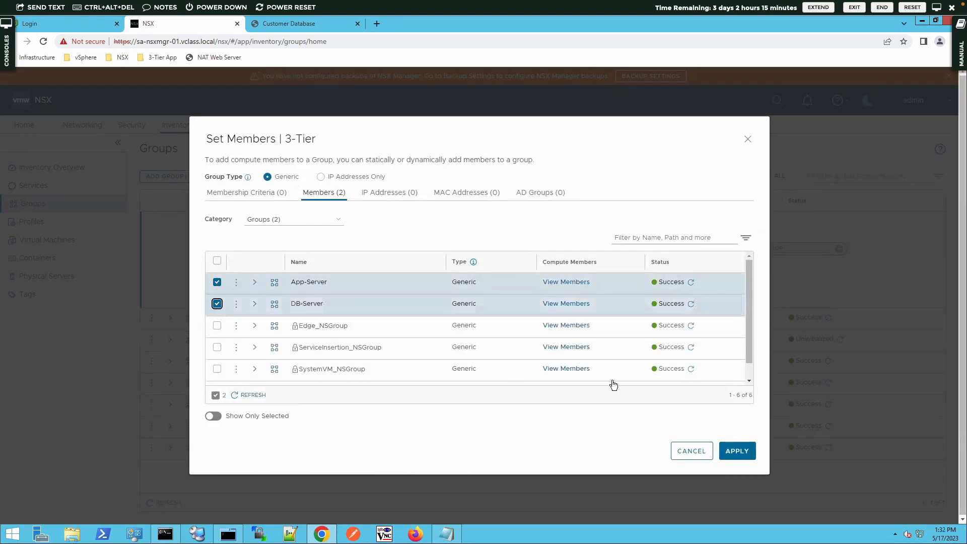
{"action": "scroll", "coordinate": [558, 366], "scroll_direction": "down", "scroll_amount": 1}
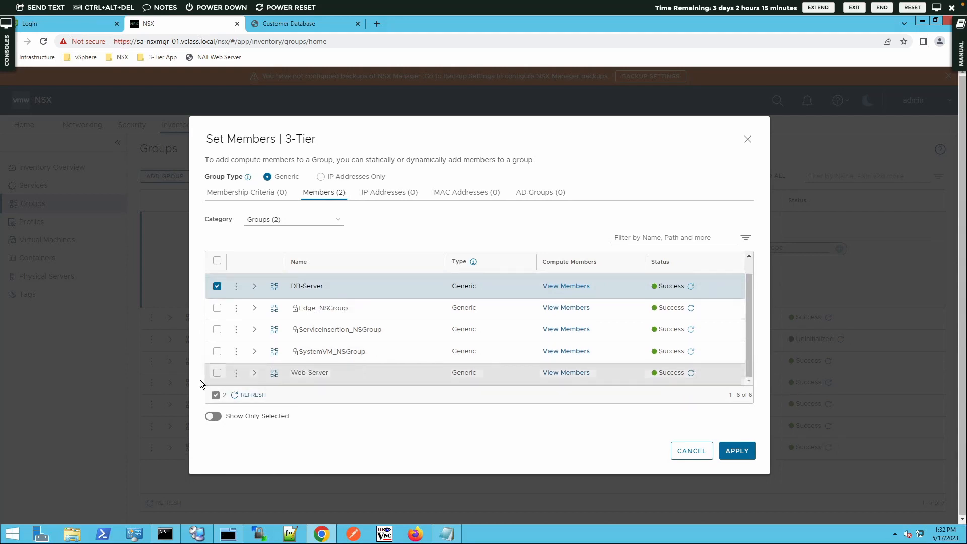
{"action": "left_click", "coordinate": [217, 374]}
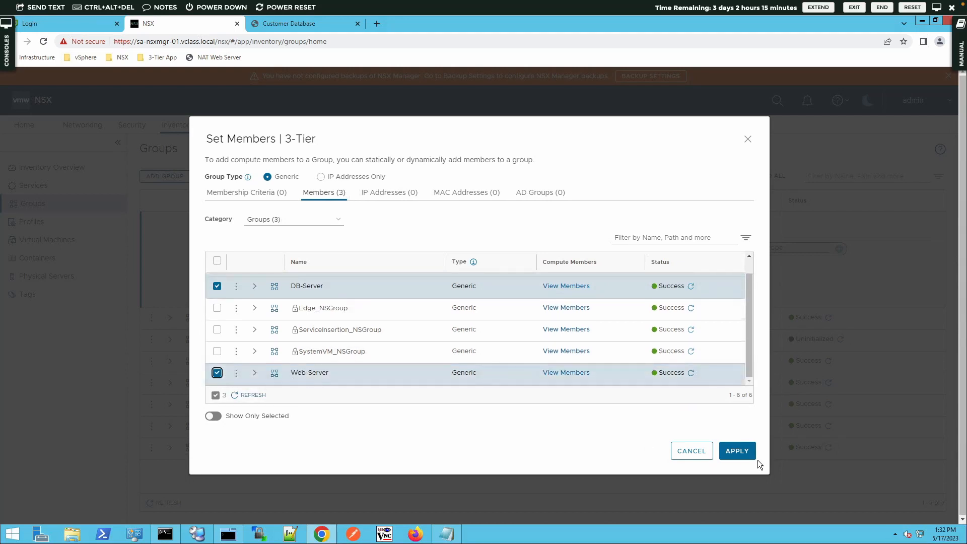
{"action": "left_click", "coordinate": [741, 451]}
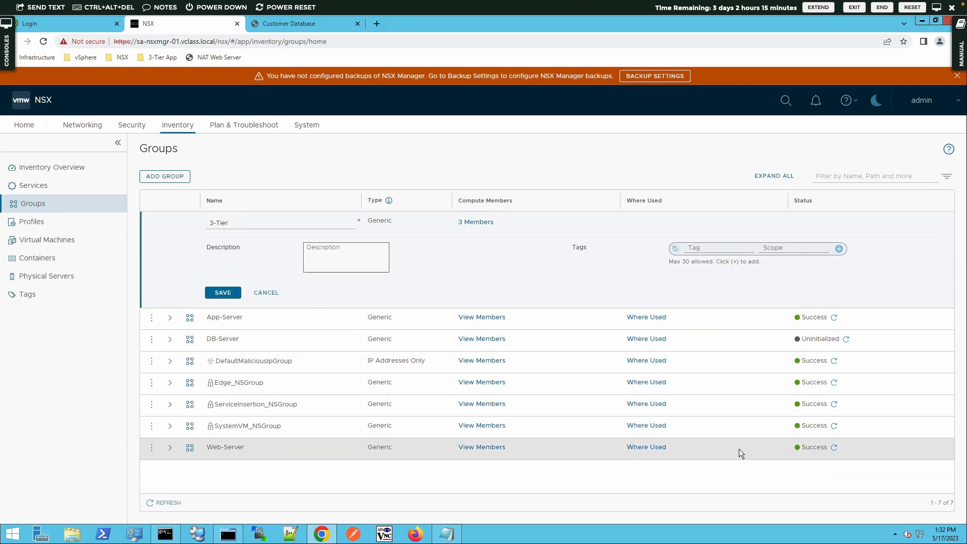
{"action": "left_click", "coordinate": [234, 294]}
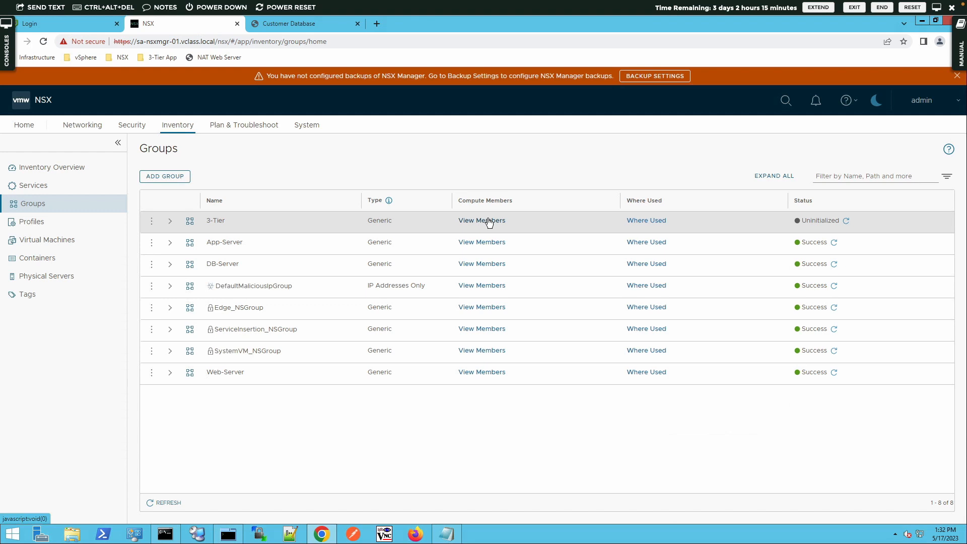
{"action": "left_click", "coordinate": [489, 222]}
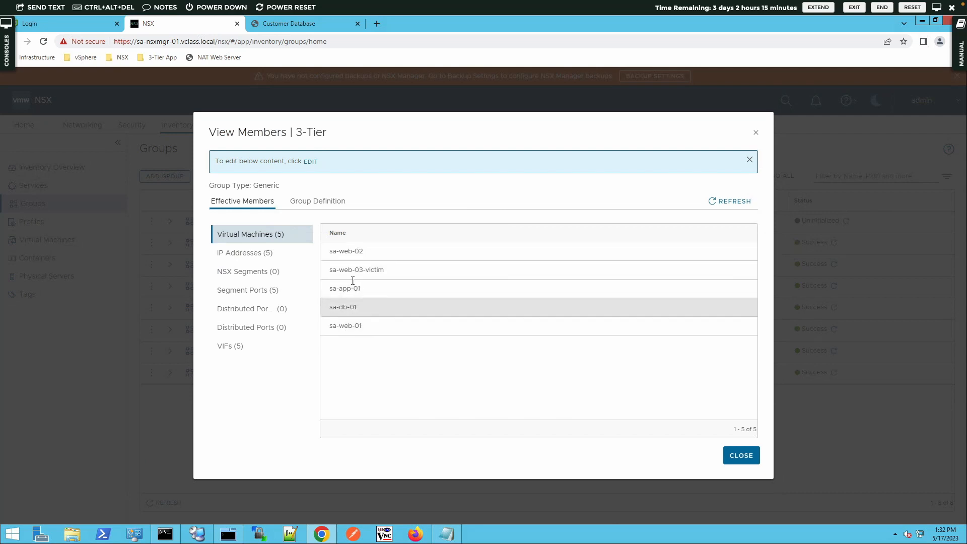
{"action": "left_click", "coordinate": [746, 458]}
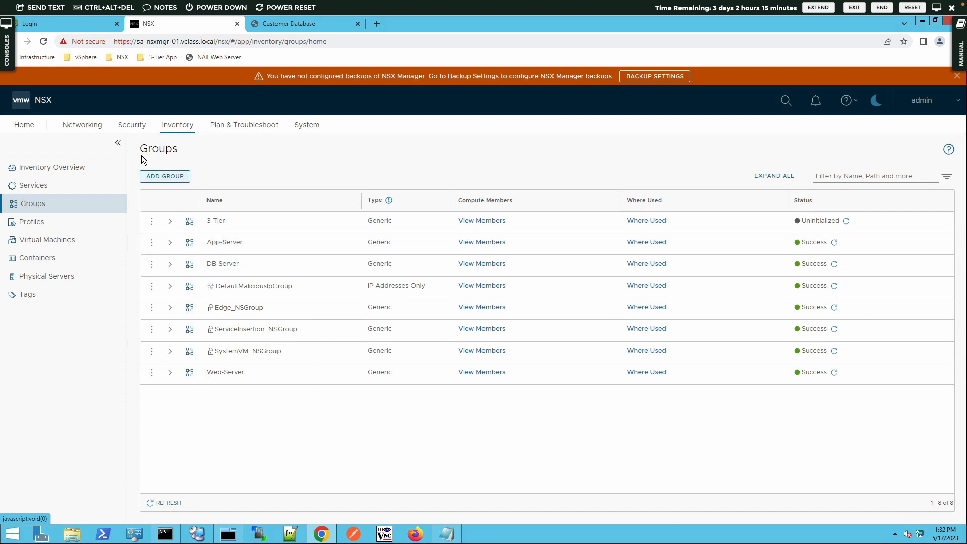
Step: In the distributed firewall's Application category, add a policy named EXTERNAL ACCESS POLICY
{"action": "left_click", "coordinate": [131, 128]}
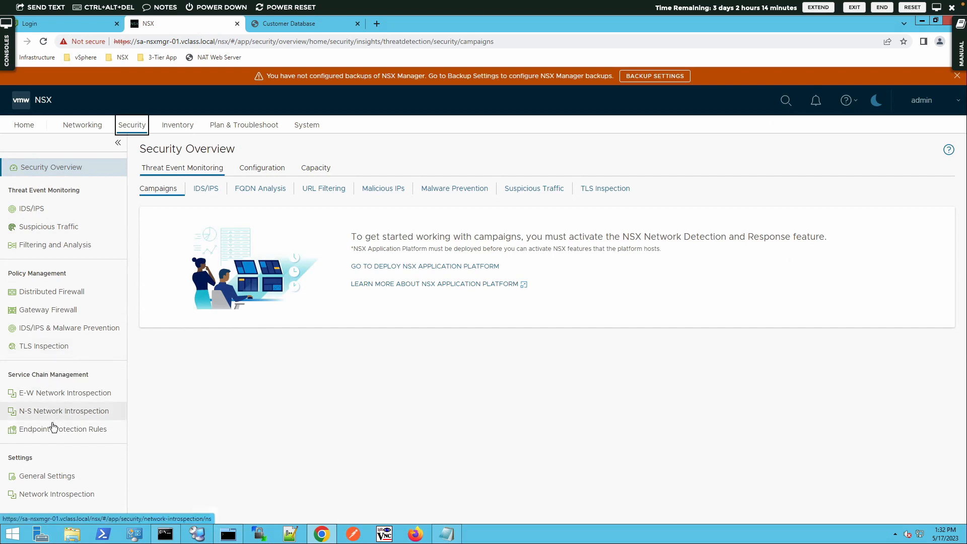
{"action": "left_click", "coordinate": [47, 293]}
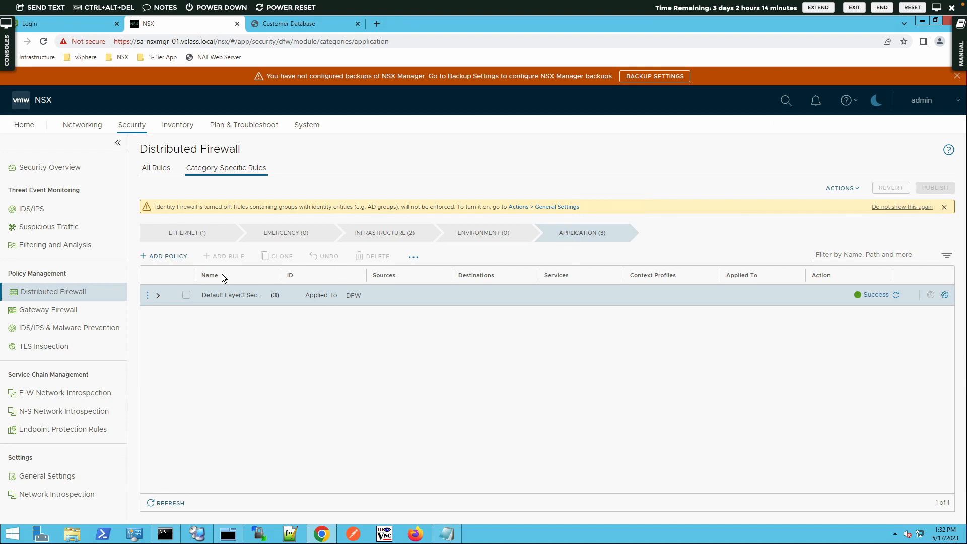
{"action": "left_click", "coordinate": [178, 257]}
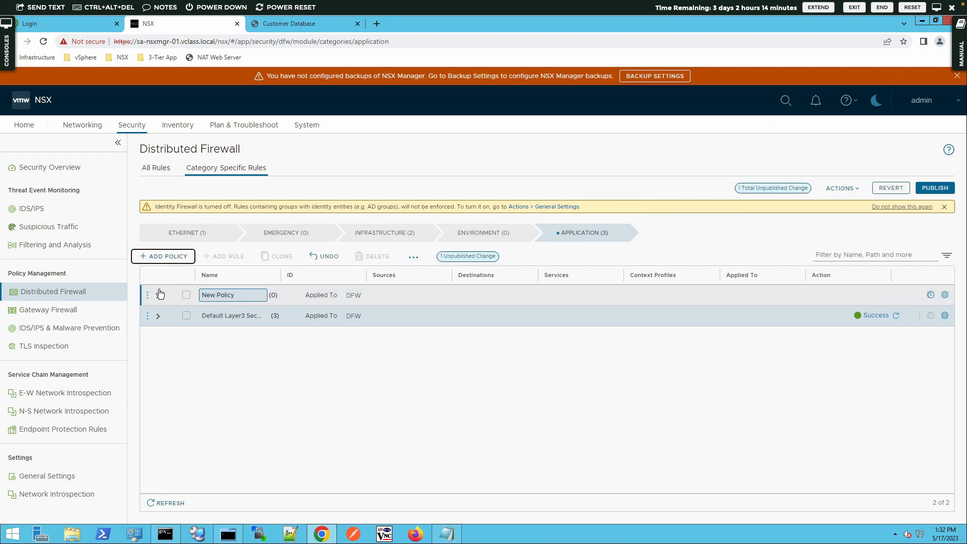
{"action": "left_click", "coordinate": [230, 299]}
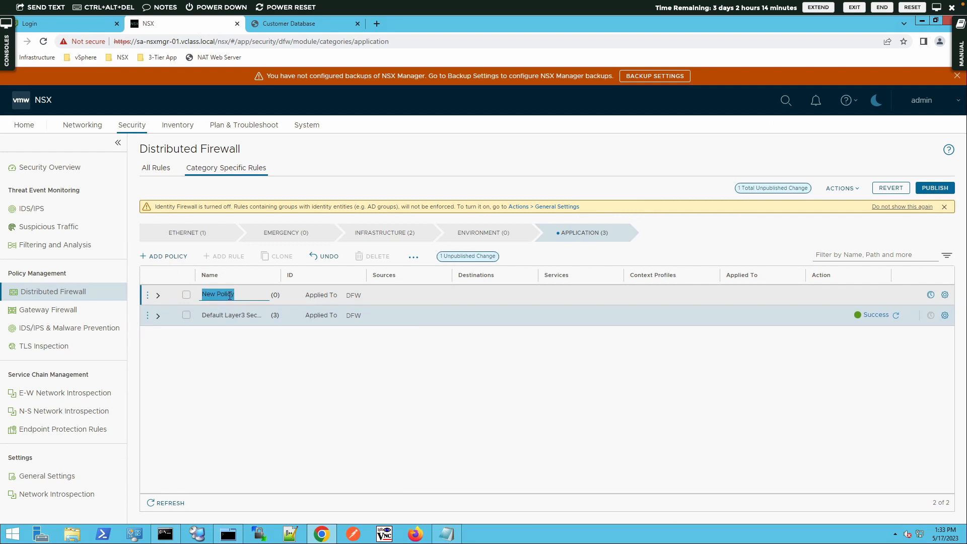
{"action": "type", "text": "EX"}
{"action": "type", "text": "TERNAL ACCESS"}
{"action": "type", "text": " POL"}
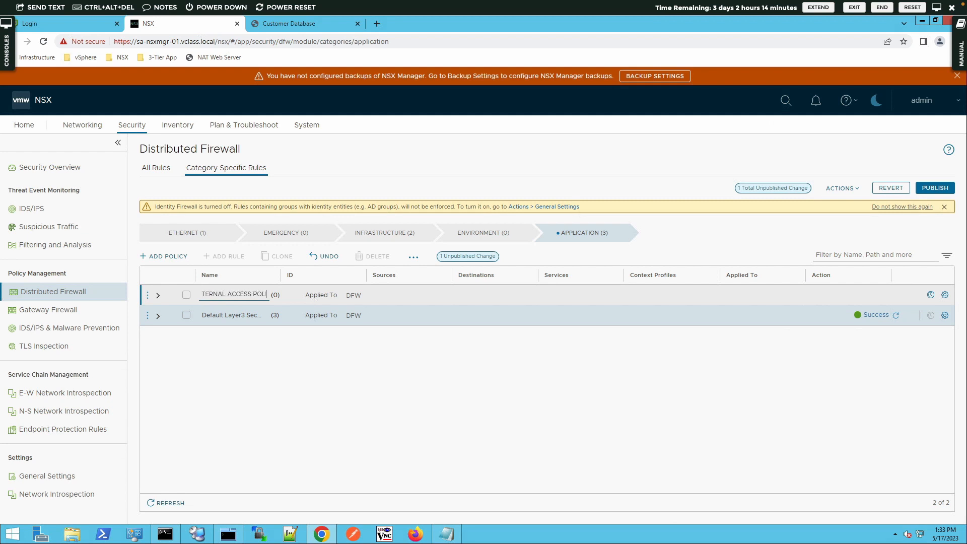
{"action": "type", "text": "ICY"}
{"action": "left_click", "coordinate": [264, 376]}
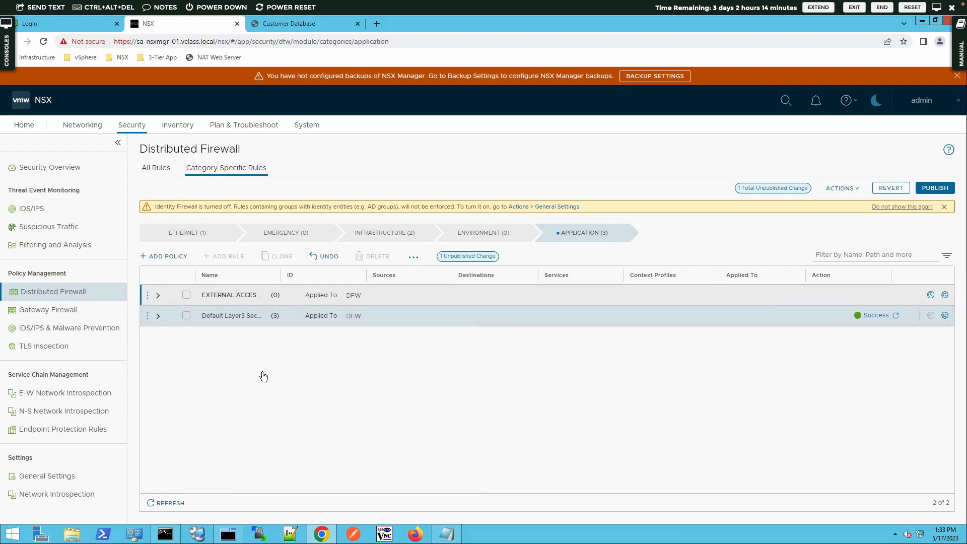
Step: Add a rule named Allow External Web Traffic to the EXTERNAL ACCESS POLICY
{"action": "left_click", "coordinate": [147, 296]}
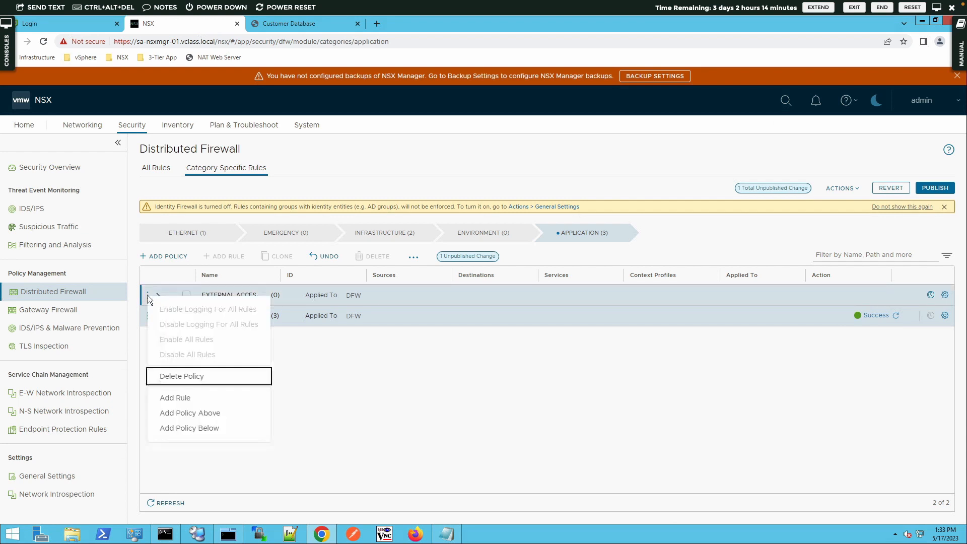
{"action": "left_click", "coordinate": [172, 399]}
{"action": "left_click", "coordinate": [210, 313]}
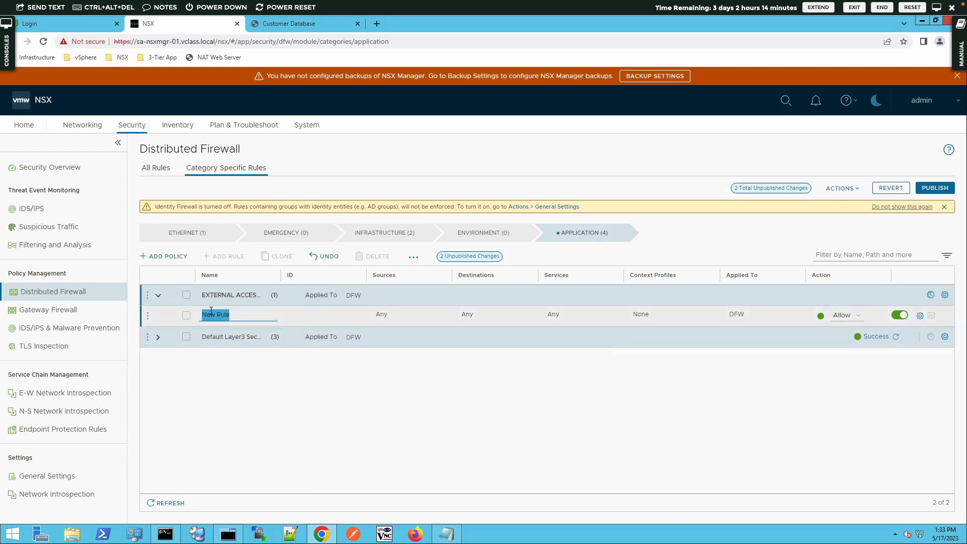
{"action": "type", "text": "Allow External Web Traffic"}
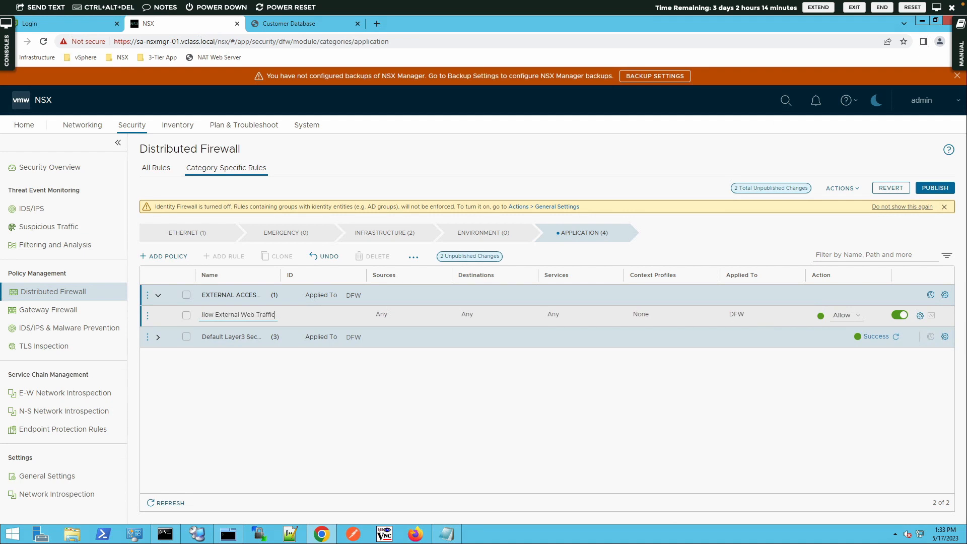
Step: Set the destination of the Allow External Web Traffic rule to the Web-Server group
{"action": "left_click", "coordinate": [466, 316]}
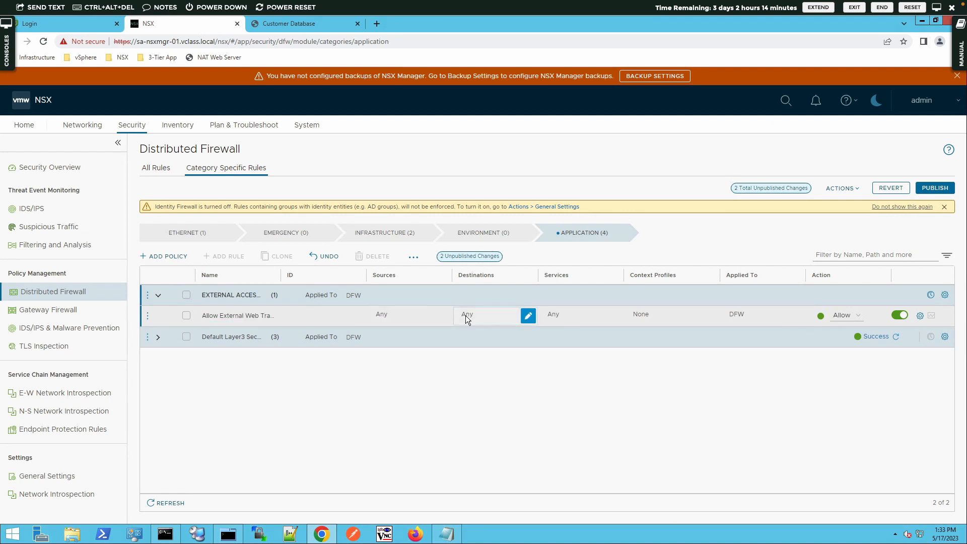
{"action": "left_click", "coordinate": [527, 316]}
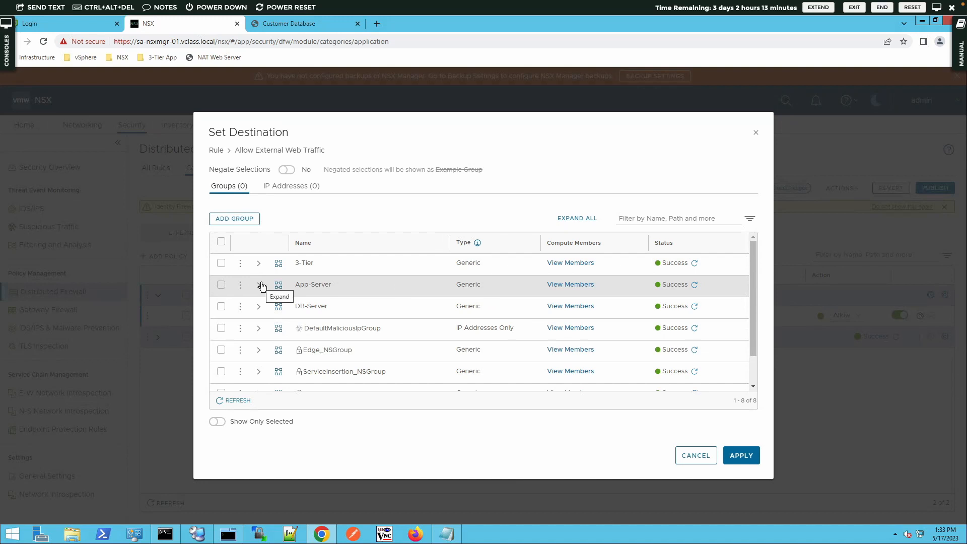
{"action": "scroll", "coordinate": [233, 315], "scroll_direction": "down", "scroll_amount": 2}
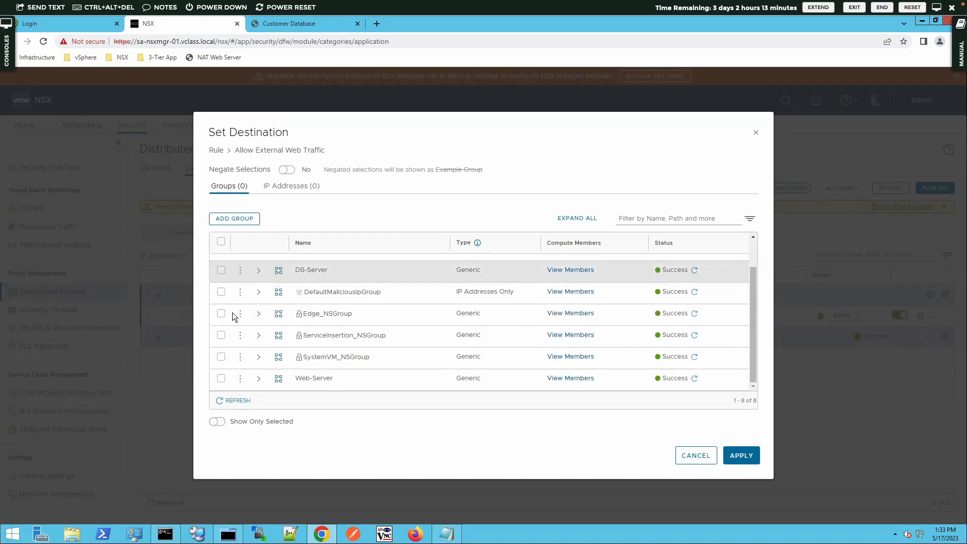
{"action": "left_click", "coordinate": [220, 378]}
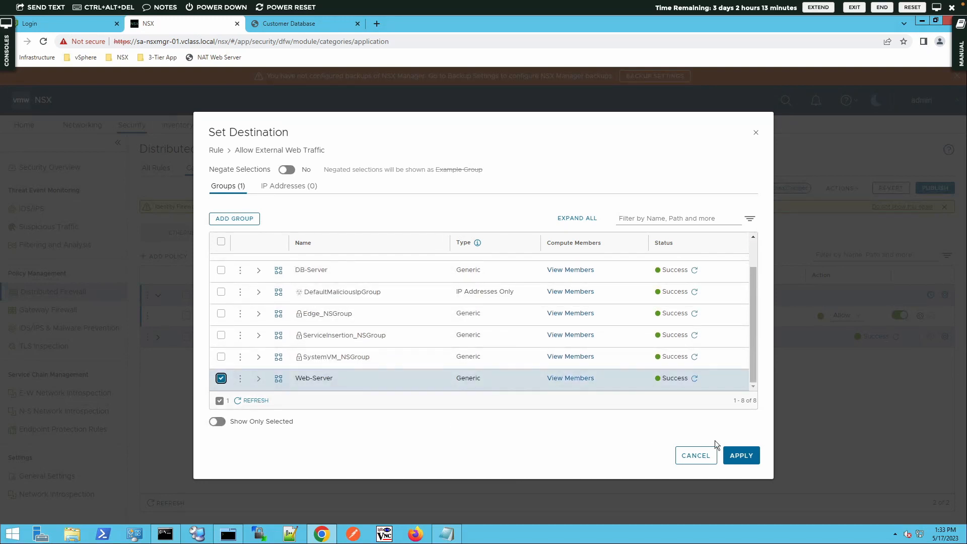
{"action": "left_click", "coordinate": [739, 460]}
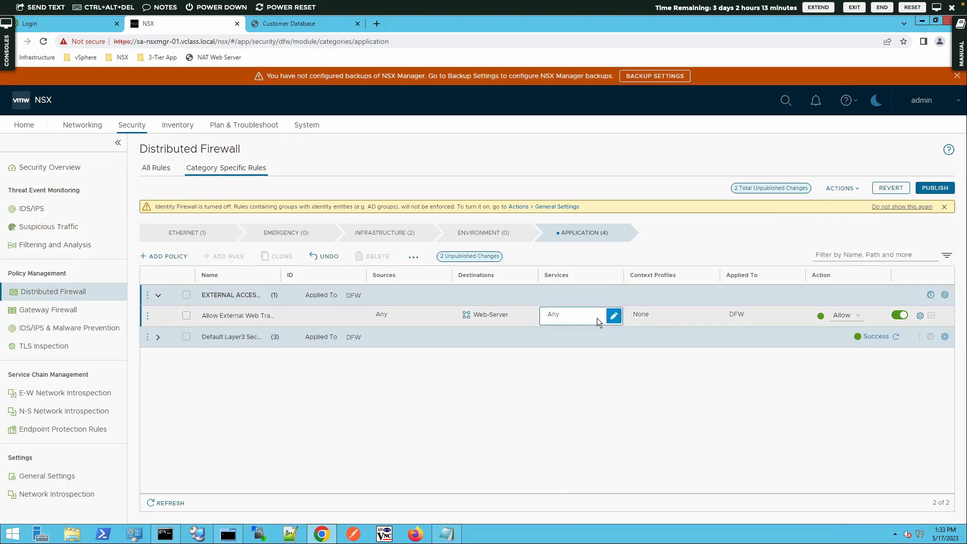
Step: Find the HTTPS service and apply it as the service of the Allow External Web Traffic rule
{"action": "left_click", "coordinate": [613, 315]}
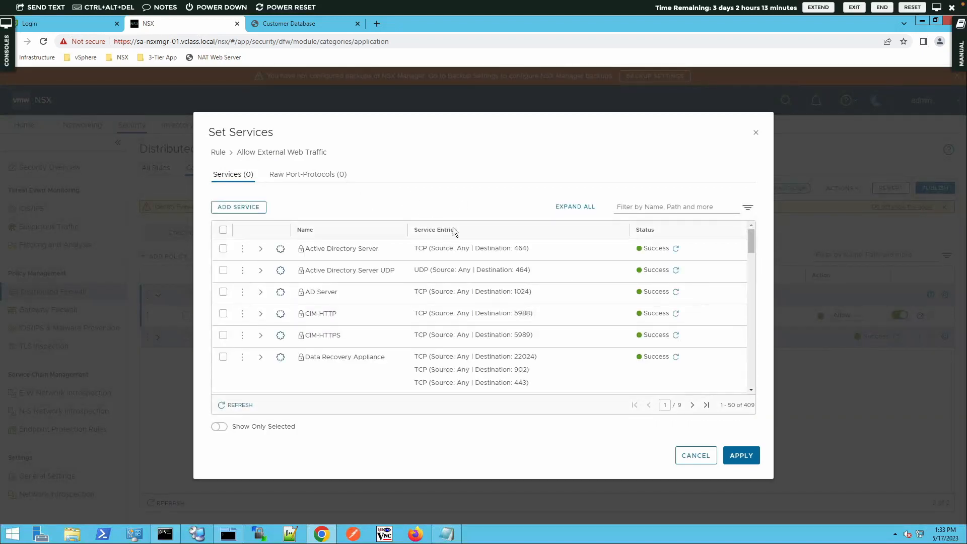
{"action": "left_click", "coordinate": [651, 207]}
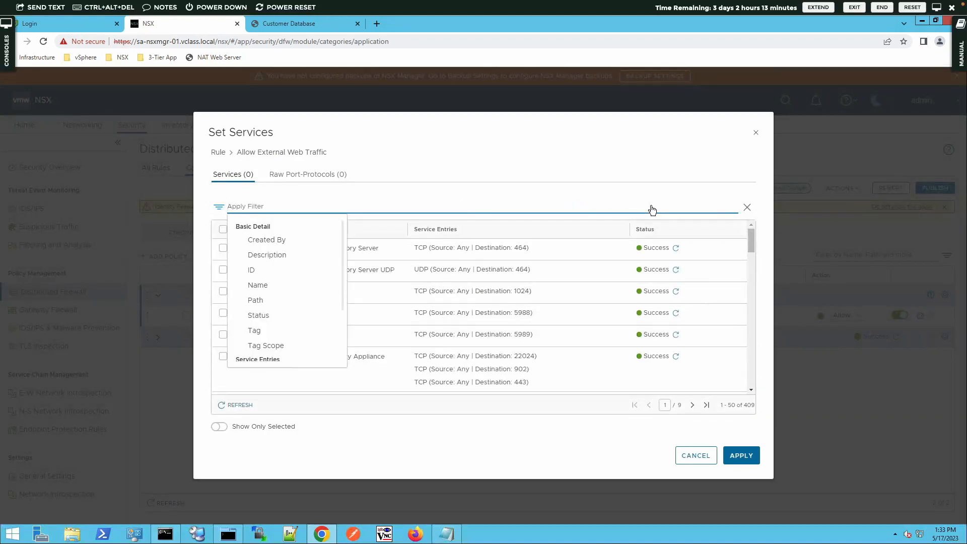
{"action": "type", "text": "https"}
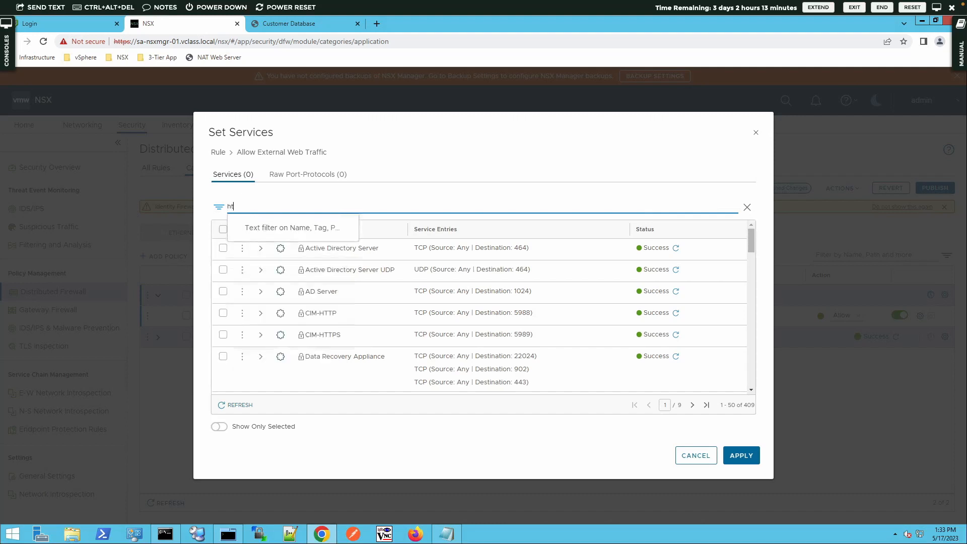
{"action": "key", "text": "Return"}
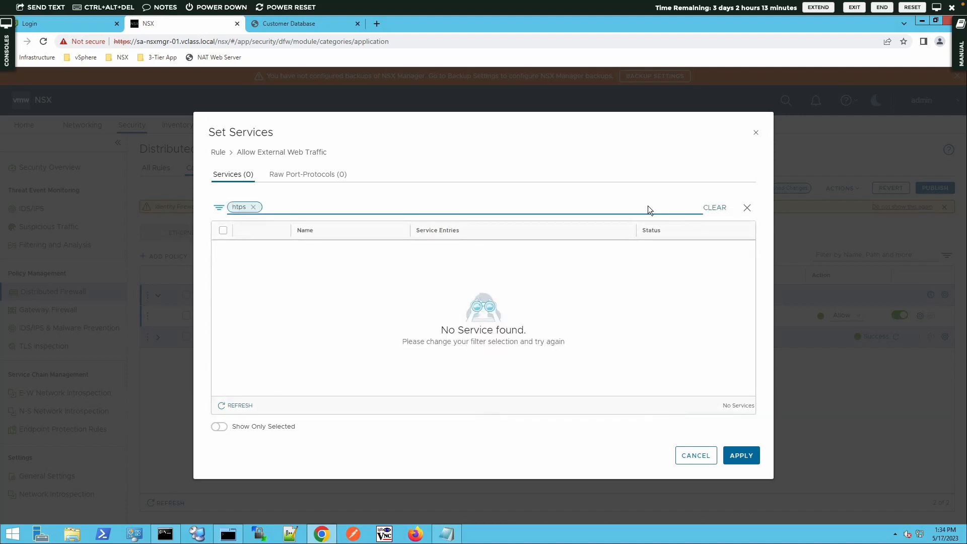
{"action": "left_click", "coordinate": [253, 207]}
{"action": "type", "text": "https:/"}
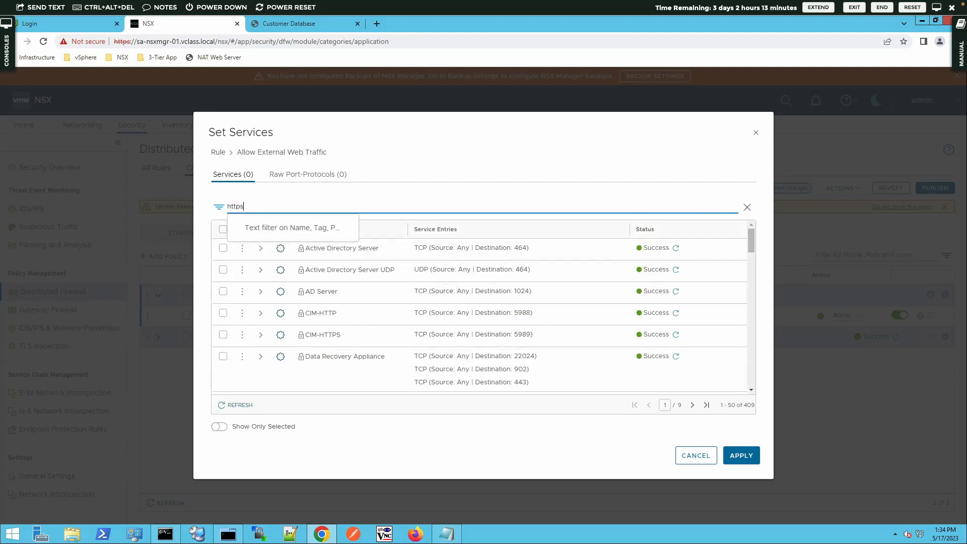
{"action": "left_click", "coordinate": [266, 228]}
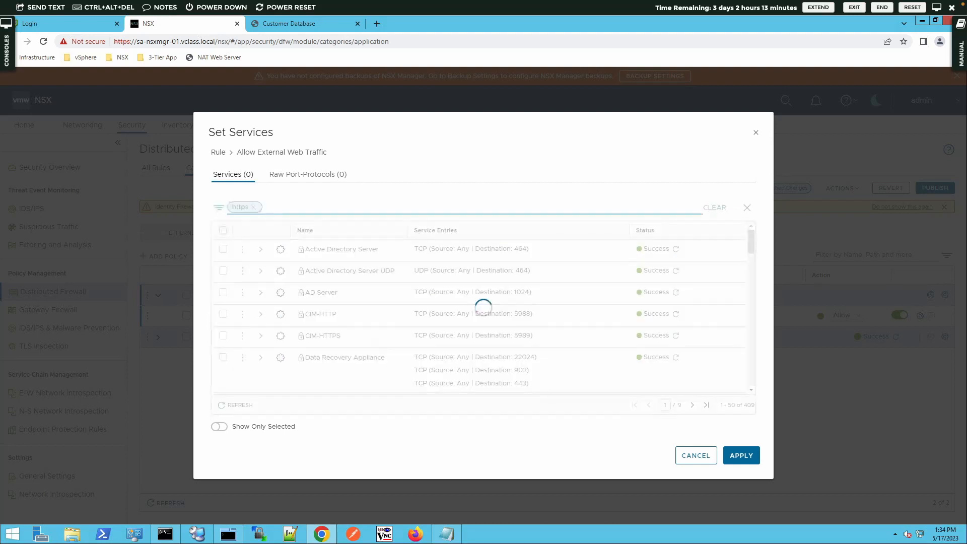
{"action": "left_click", "coordinate": [223, 271]}
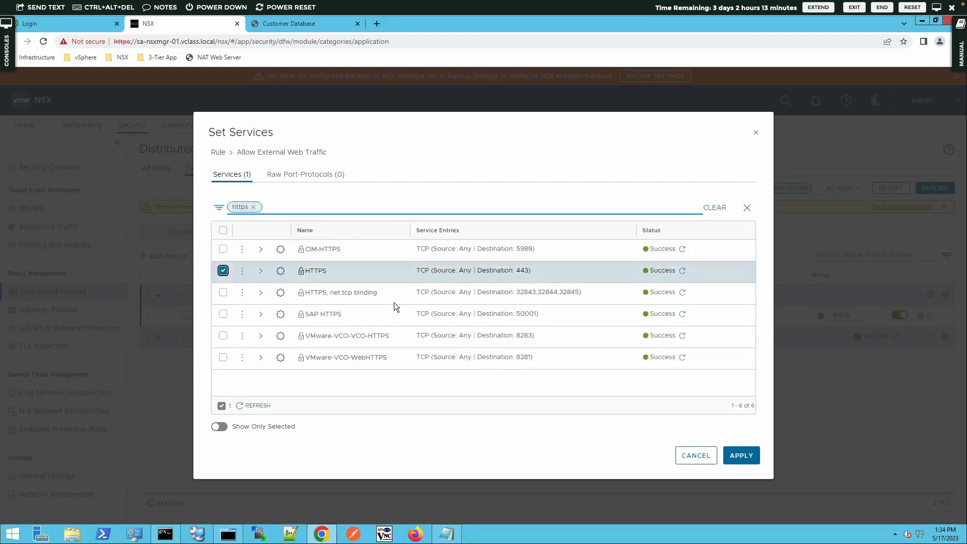
{"action": "left_click", "coordinate": [740, 456]}
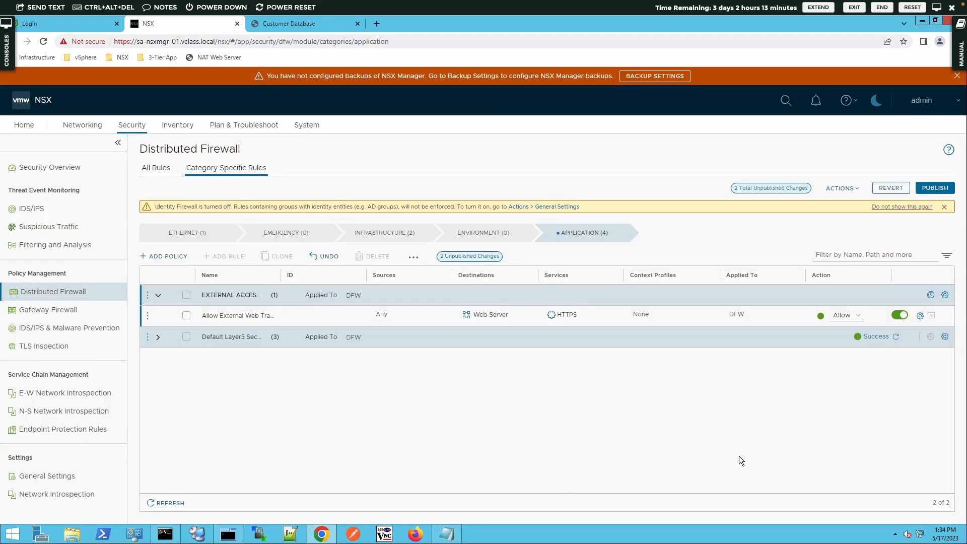
Step: Apply the Allow External Web Traffic rule to the Web-Server group instead of the whole DFW
{"action": "mouse_move", "coordinate": [561, 307]}
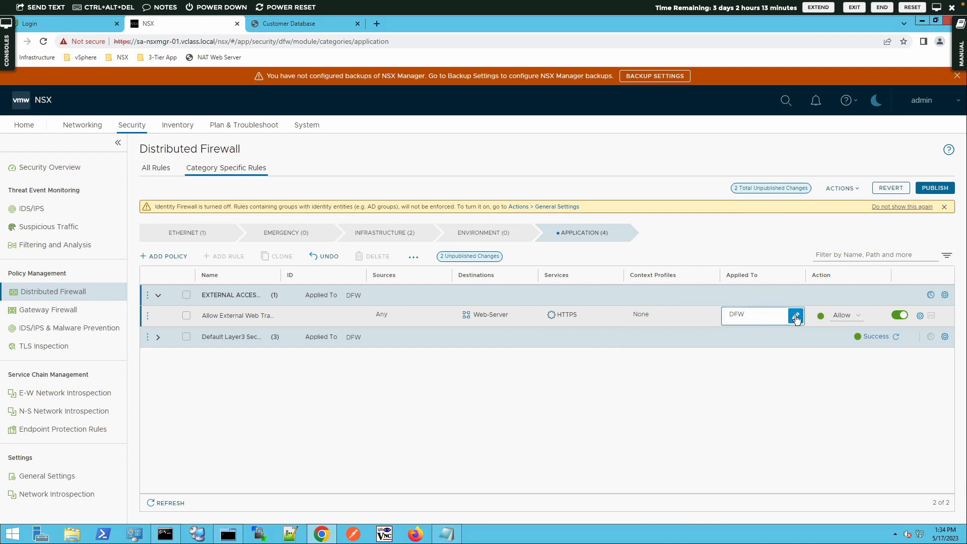
{"action": "left_click", "coordinate": [794, 316]}
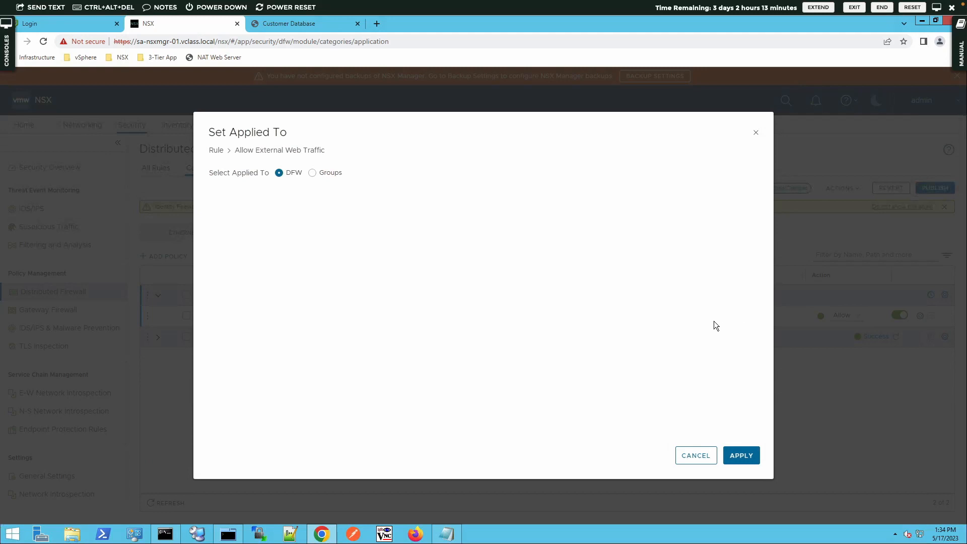
{"action": "left_click", "coordinate": [312, 173]}
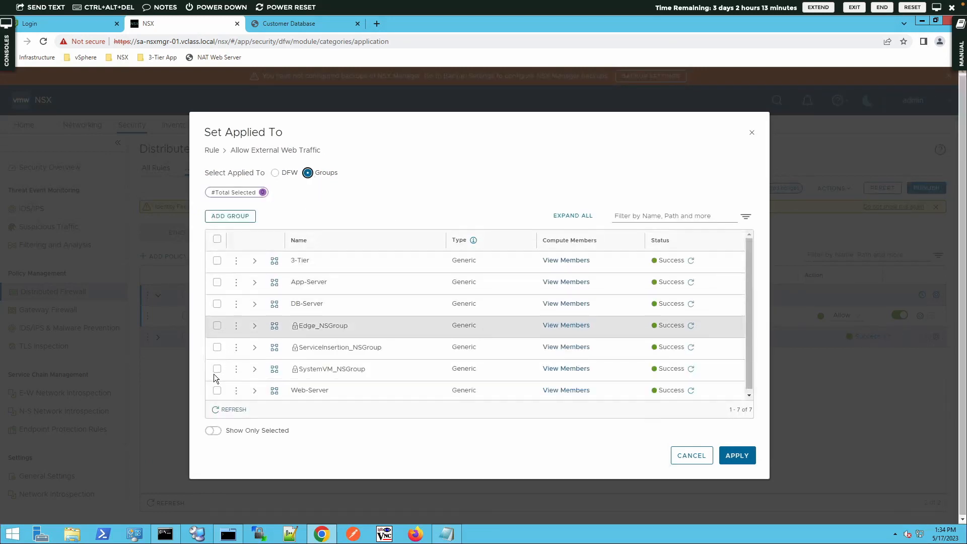
{"action": "left_click", "coordinate": [217, 390]}
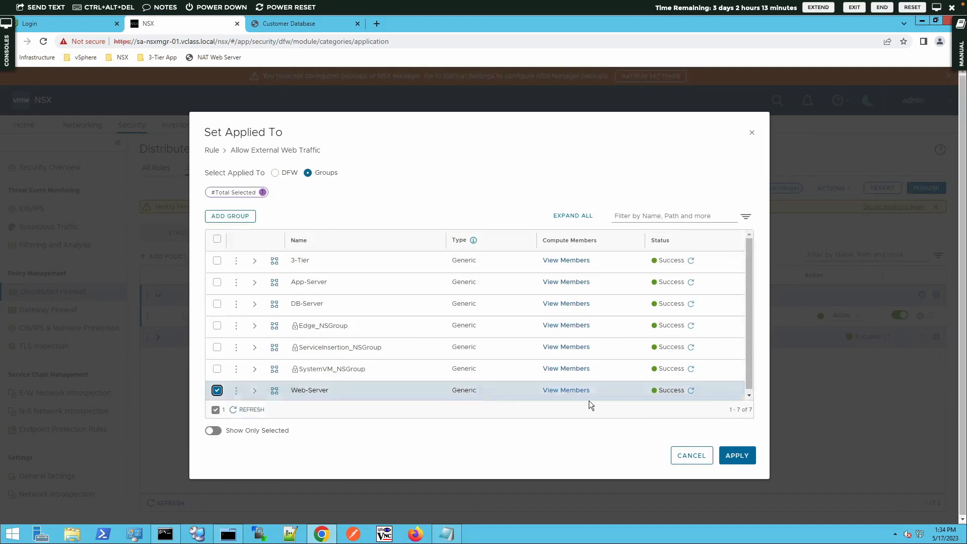
{"action": "left_click", "coordinate": [737, 456]}
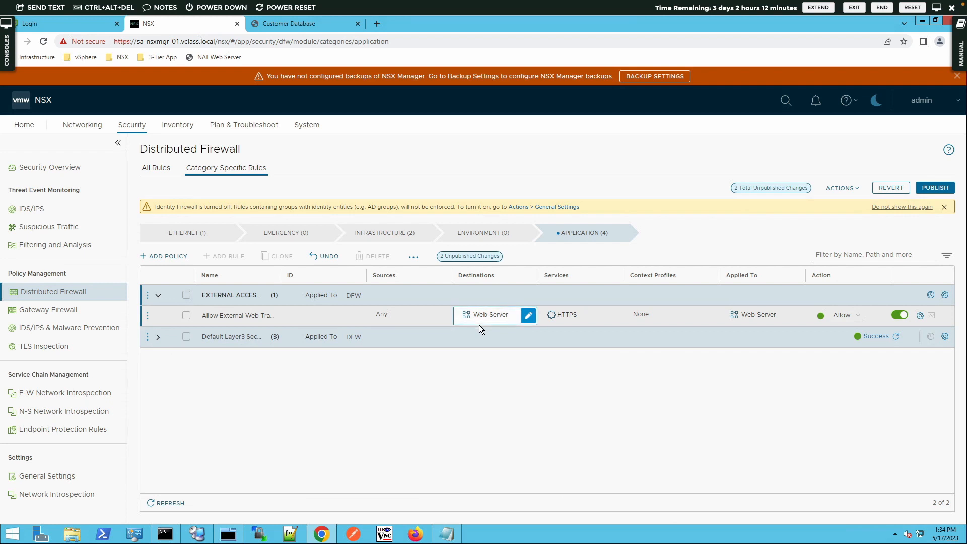
Step: Add a policy named 3-TIER POLICY below the EXTERNAL ACCESS POLICY
{"action": "left_click", "coordinate": [148, 296]}
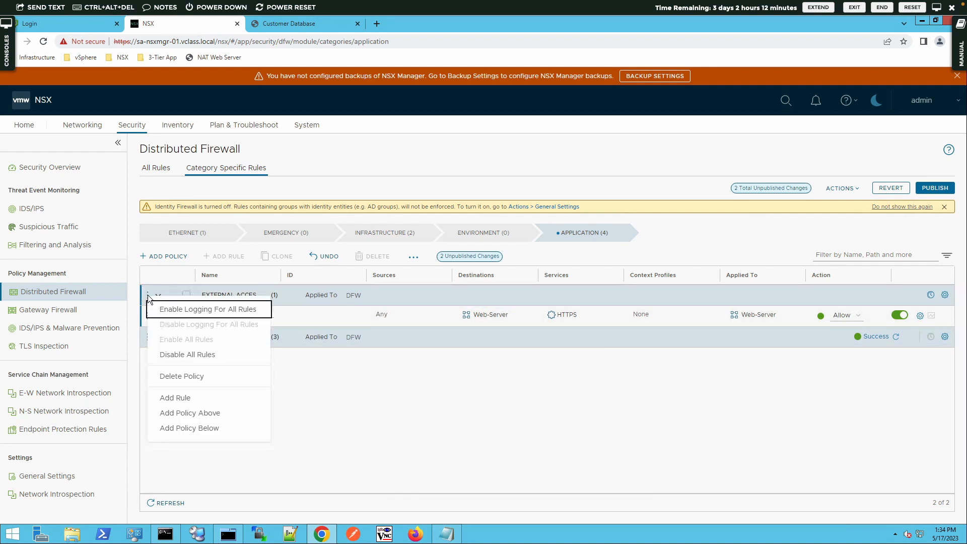
{"action": "left_click", "coordinate": [173, 429]}
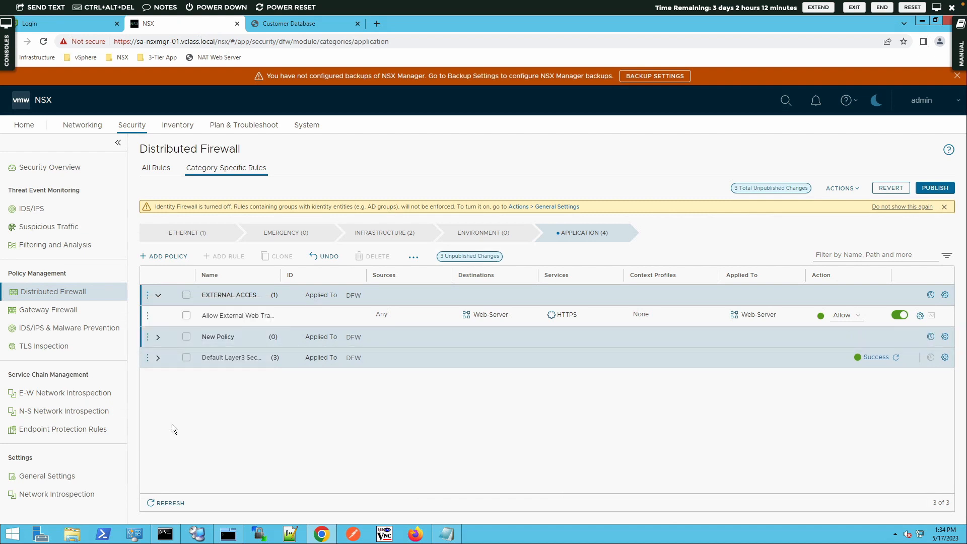
{"action": "left_click", "coordinate": [219, 336]}
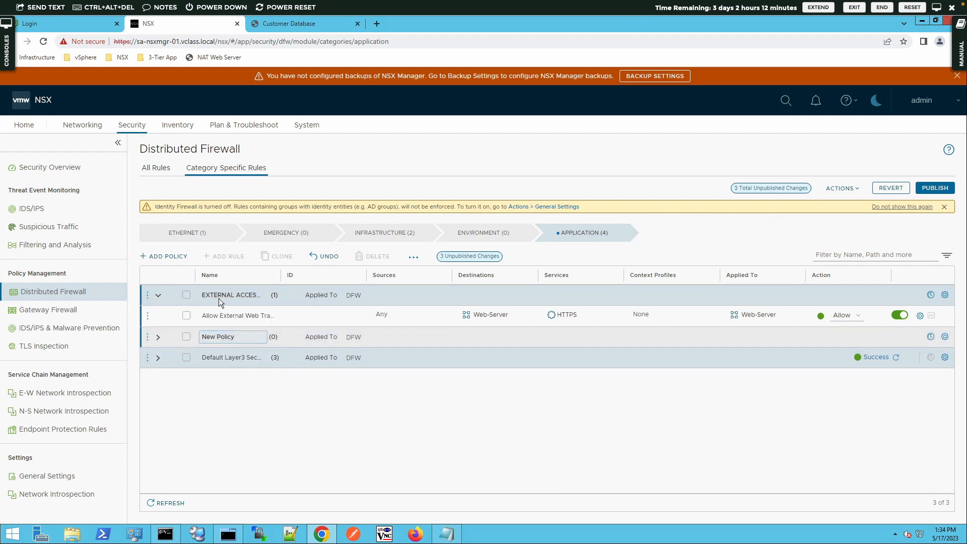
{"action": "triple_click", "coordinate": [224, 336]}
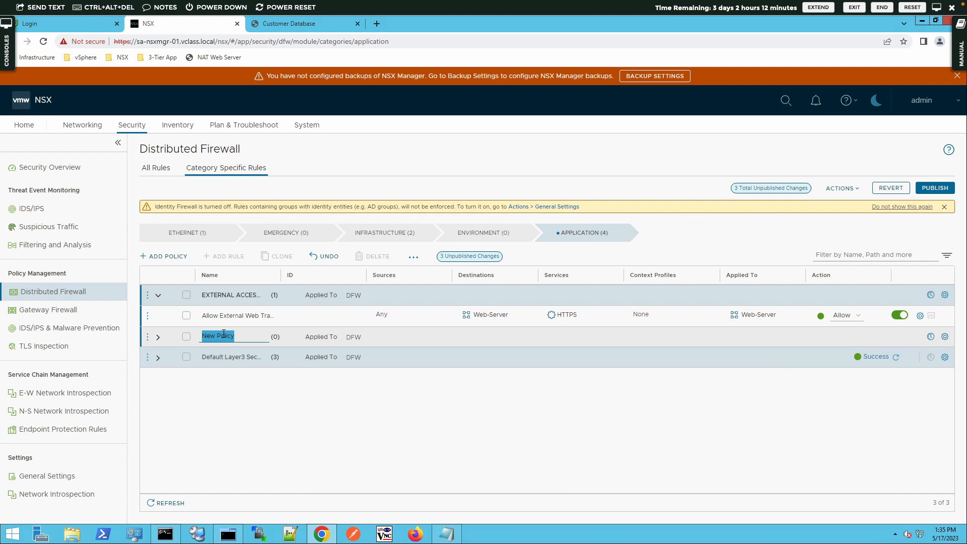
{"action": "type", "text": "3-TIER POLICY"}
Step: Add three new rules to the 3-TIER POLICY
{"action": "left_click", "coordinate": [143, 337]}
{"action": "left_click", "coordinate": [146, 337]}
{"action": "left_click", "coordinate": [147, 337]}
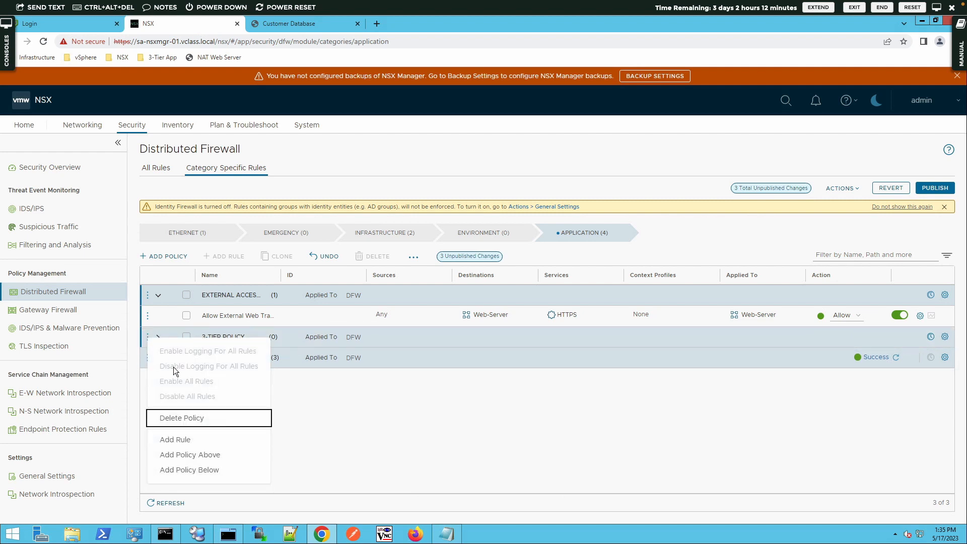
{"action": "left_click", "coordinate": [184, 440]}
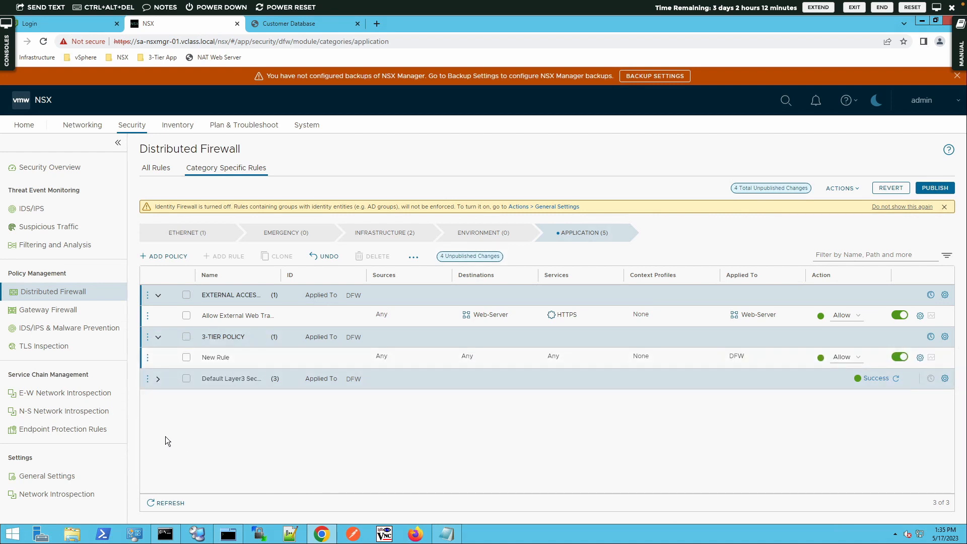
{"action": "left_click", "coordinate": [148, 357]}
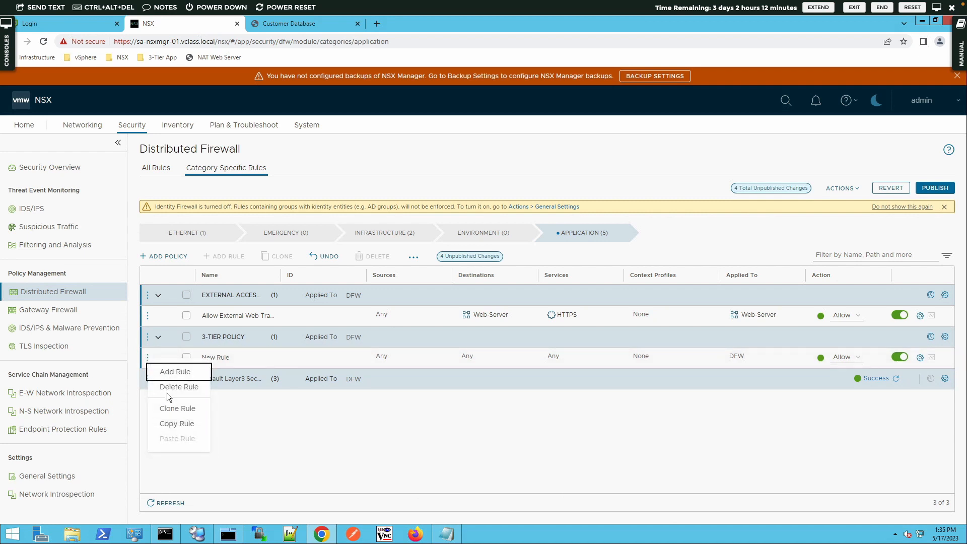
{"action": "left_click", "coordinate": [170, 372]}
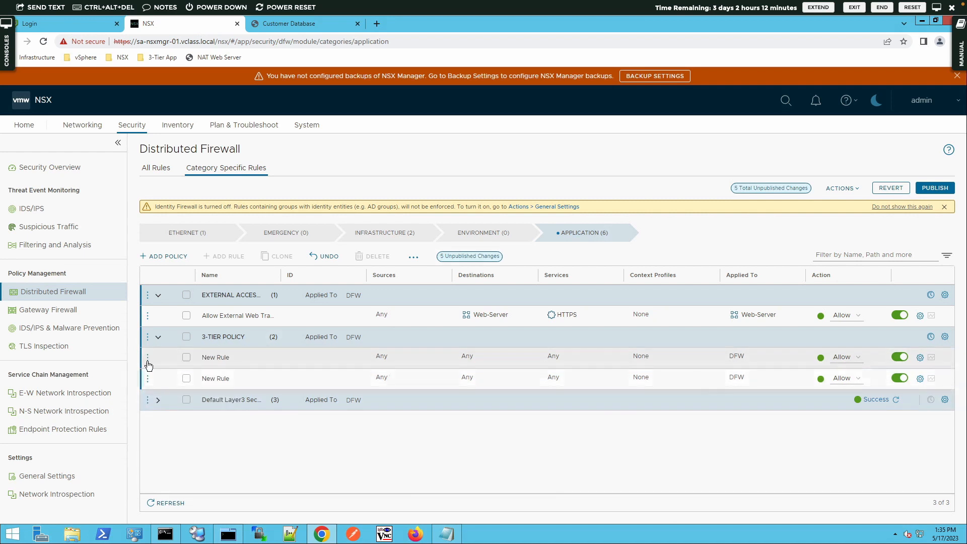
{"action": "left_click", "coordinate": [147, 359]}
{"action": "left_click", "coordinate": [170, 371]}
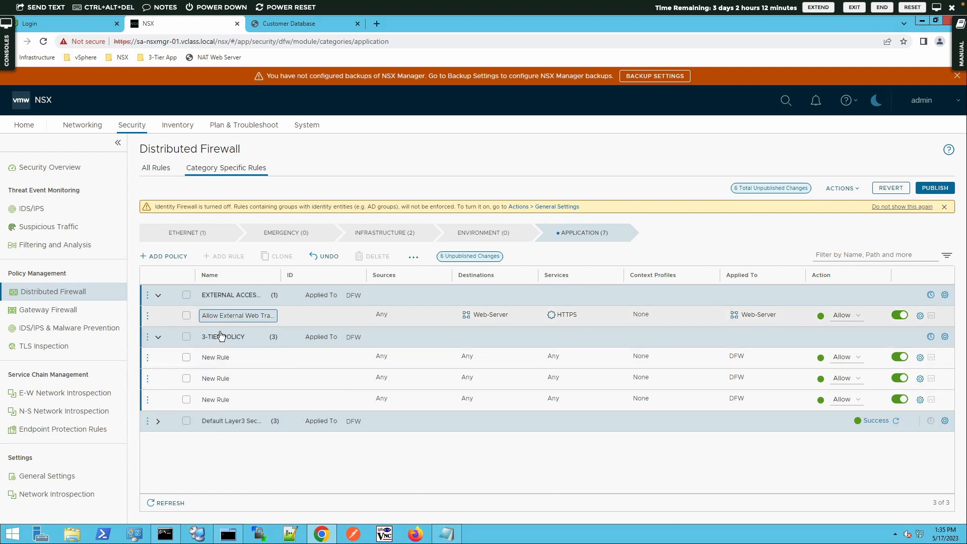
Step: Rename the first rule of the 3-TIER POLICY as Allow Web Traffic
{"action": "left_click", "coordinate": [228, 356]}
{"action": "triple_click", "coordinate": [228, 355]}
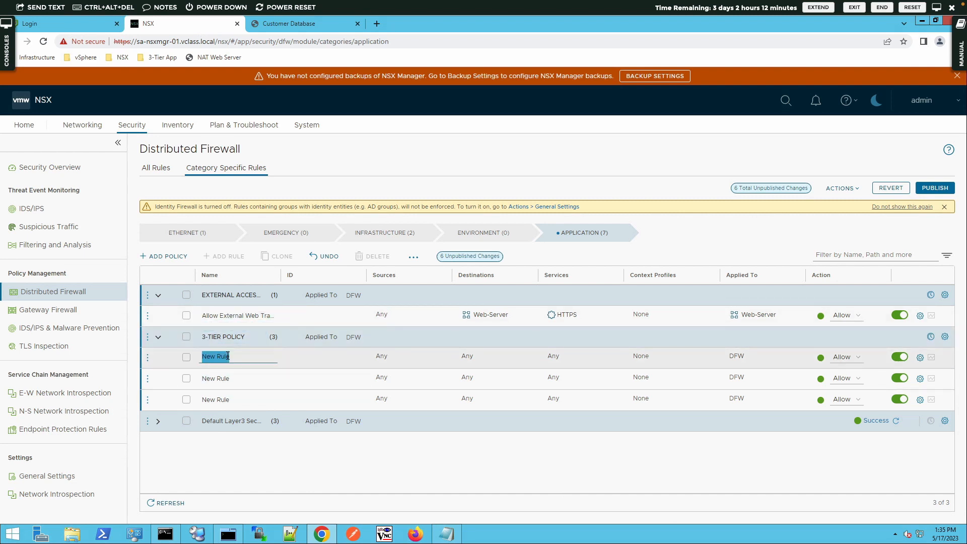
{"action": "type", "text": "Allow Web Traffic"}
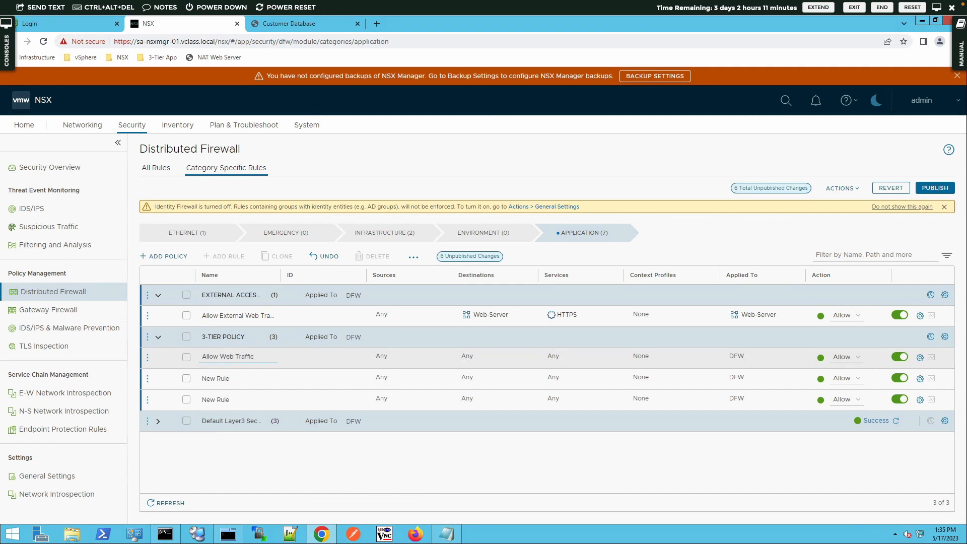
{"action": "key", "text": "Return"}
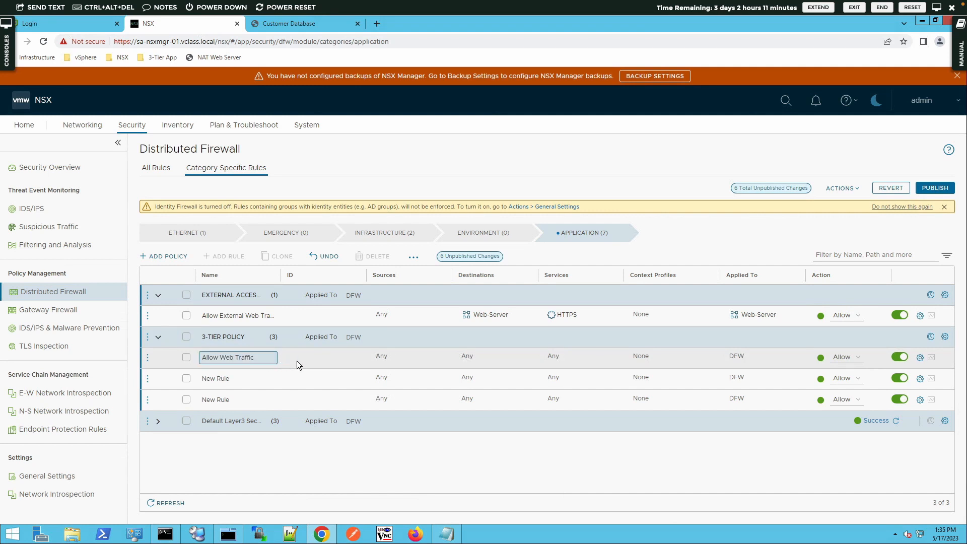
Step: Set the Allow Web Traffic rule's source to the Web-Server group and its destination to the App-Server group
{"action": "left_click", "coordinate": [442, 358]}
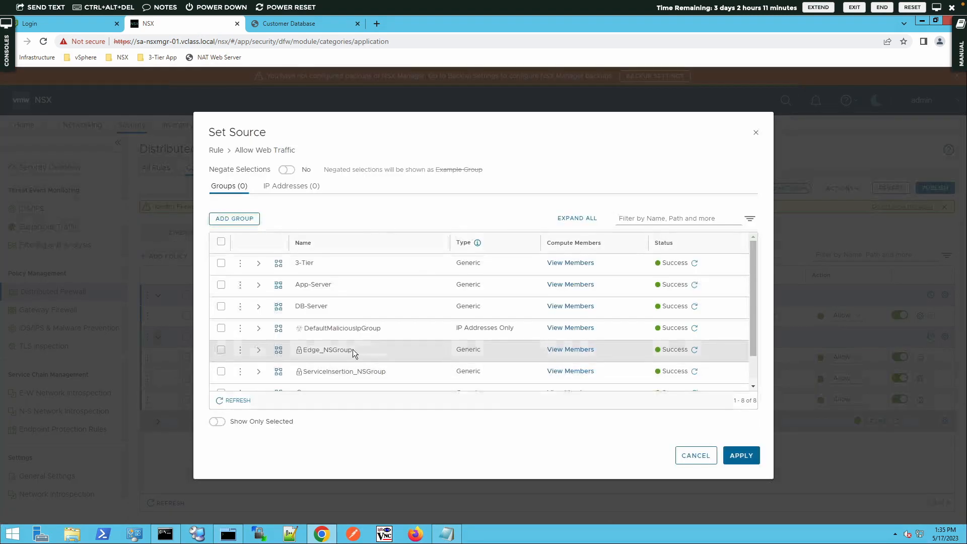
{"action": "scroll", "coordinate": [353, 349], "scroll_direction": "down", "scroll_amount": 2}
{"action": "left_click", "coordinate": [220, 378]}
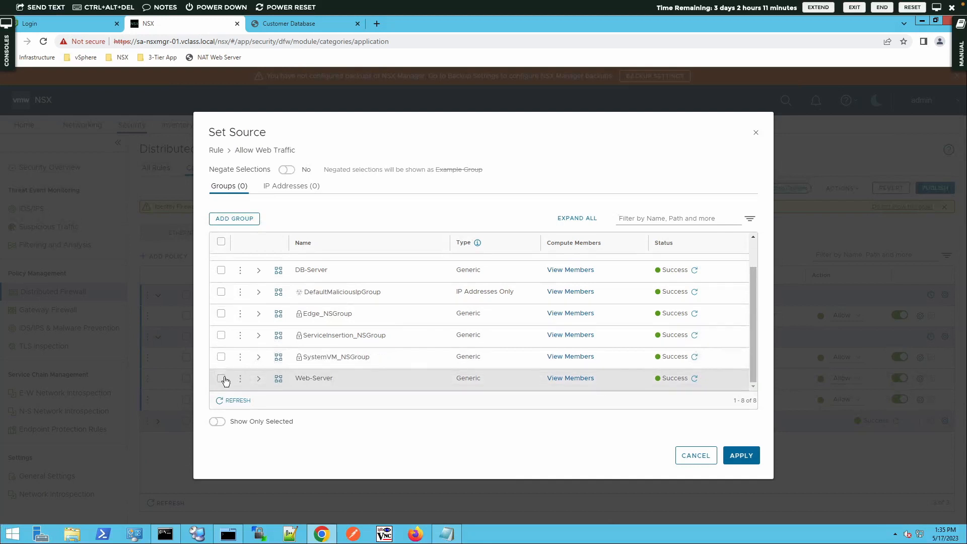
{"action": "left_click", "coordinate": [741, 456]}
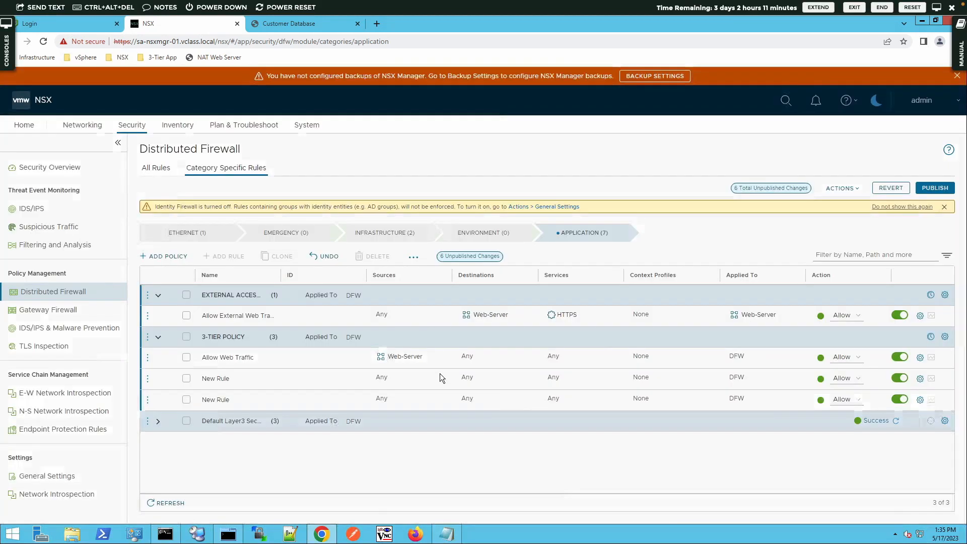
{"action": "left_click", "coordinate": [529, 356]}
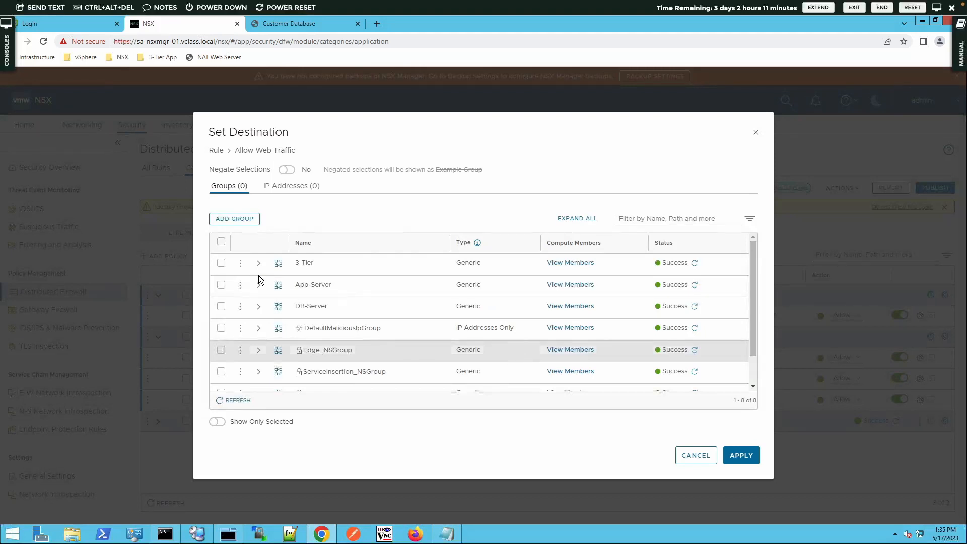
{"action": "left_click", "coordinate": [222, 285]}
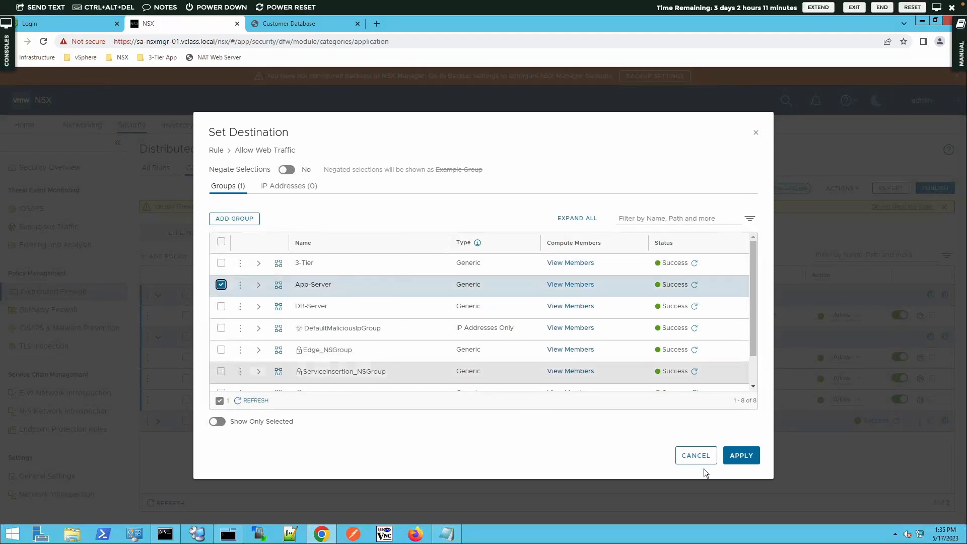
{"action": "left_click", "coordinate": [745, 455]}
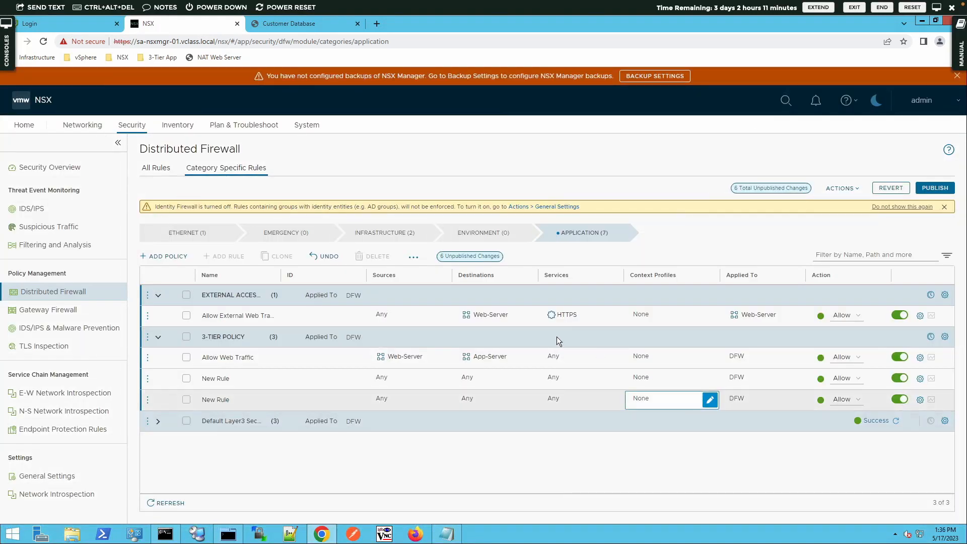
Step: Add a raw TCP service entry with destination port 8443 to the Allow Web Traffic rule
{"action": "left_click", "coordinate": [613, 359]}
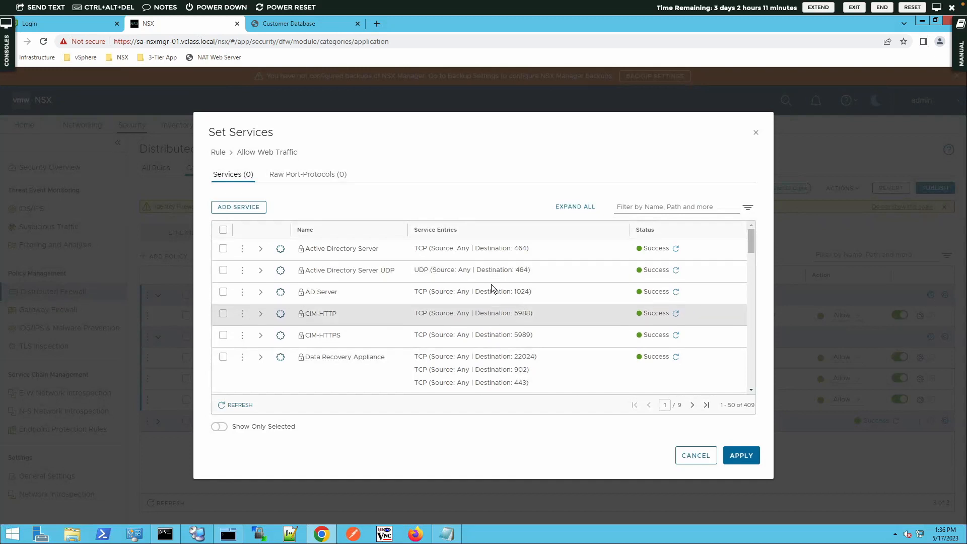
{"action": "left_click", "coordinate": [309, 180]}
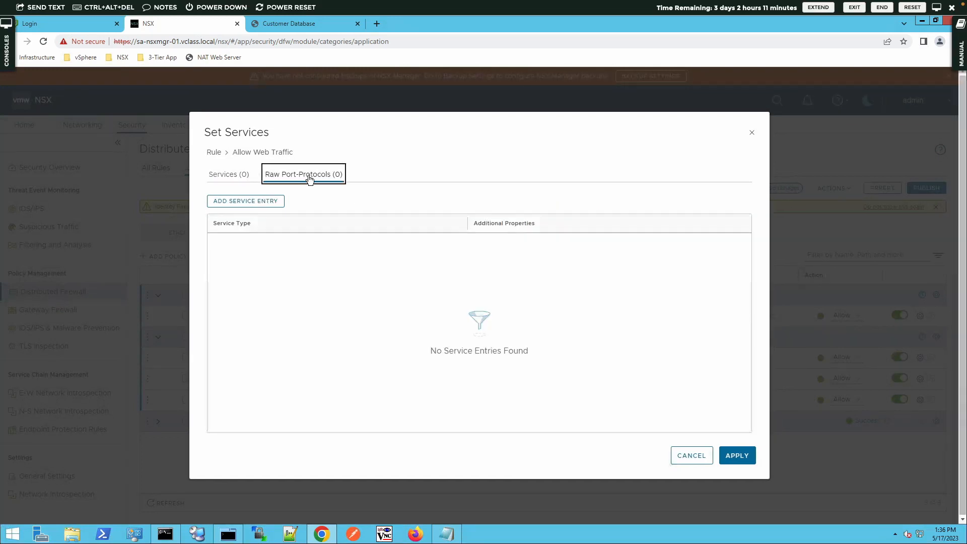
{"action": "left_click", "coordinate": [270, 202]}
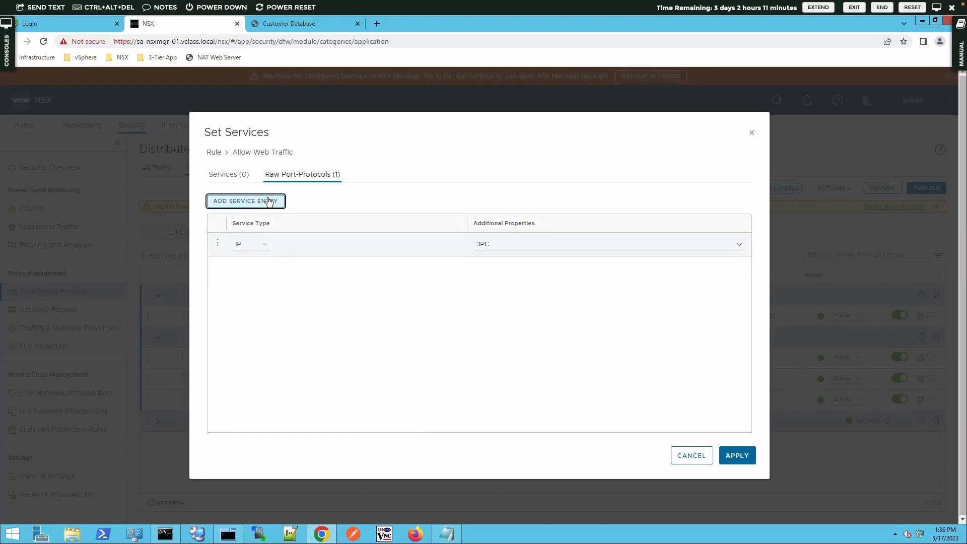
{"action": "left_click", "coordinate": [257, 246]}
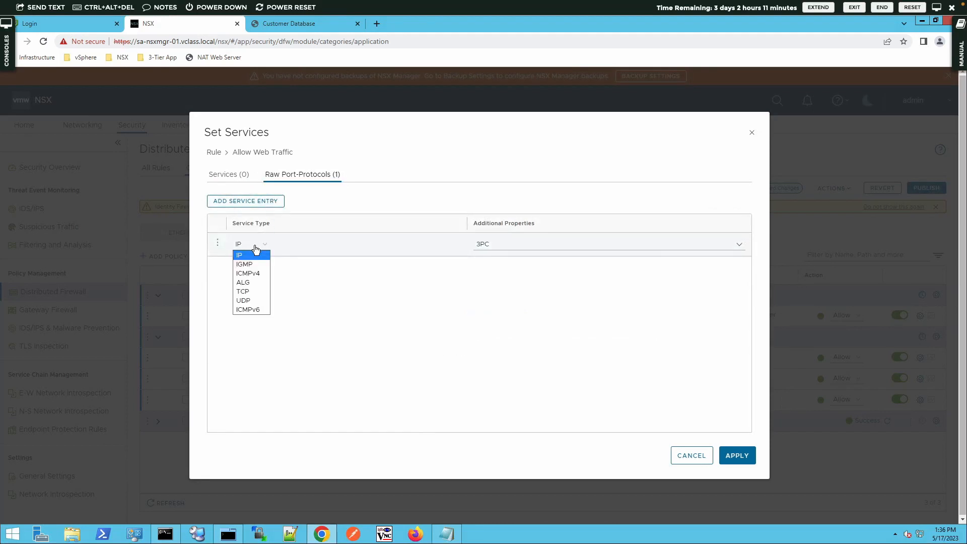
{"action": "left_click", "coordinate": [249, 288]}
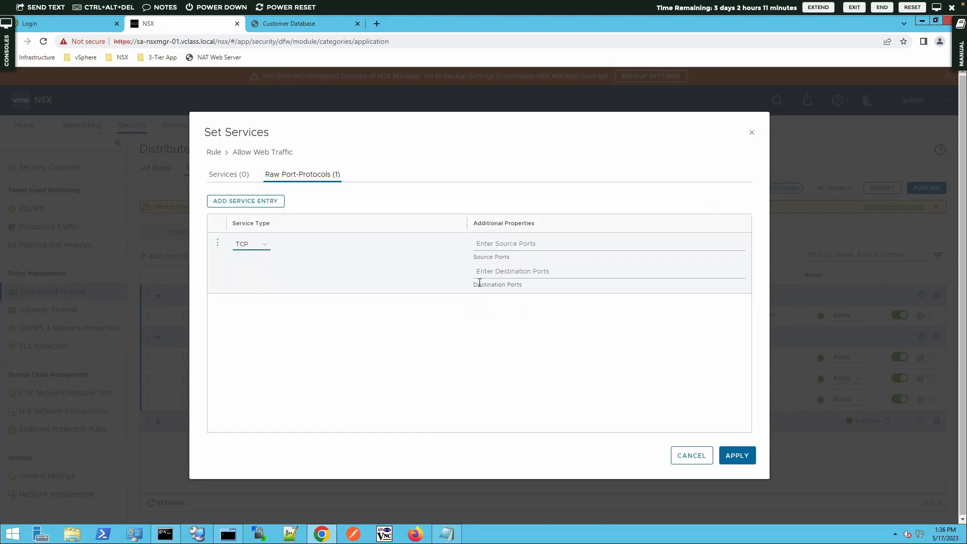
{"action": "left_click", "coordinate": [496, 273]}
{"action": "type", "text": "8443"}
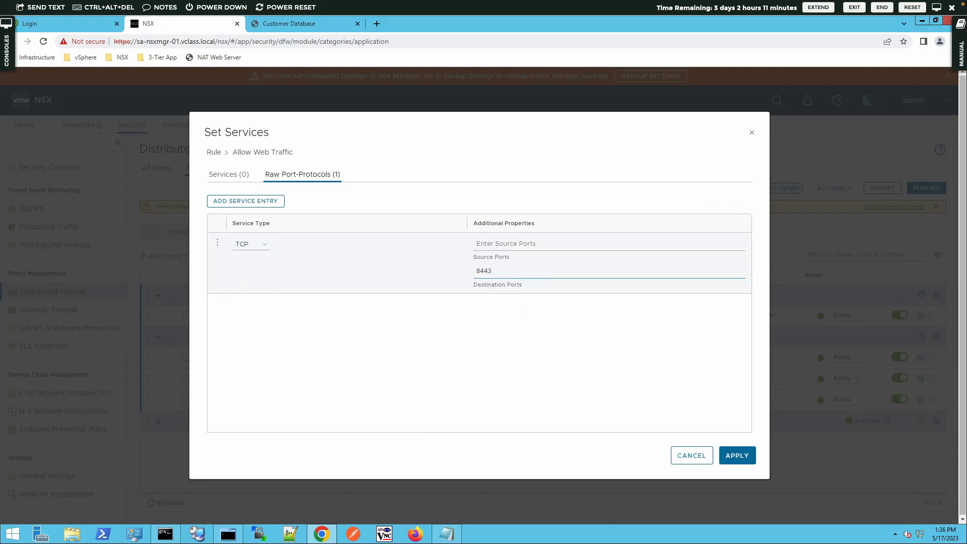
{"action": "left_click", "coordinate": [732, 456]}
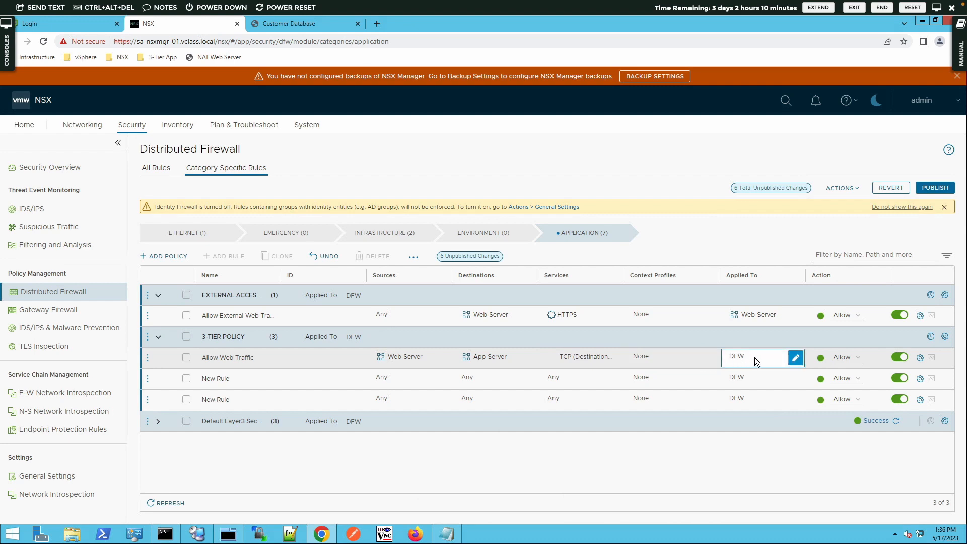
Step: Apply the Allow Web Traffic rule to the App-Server and Web-Server groups instead of the whole DFW
{"action": "left_click", "coordinate": [796, 358]}
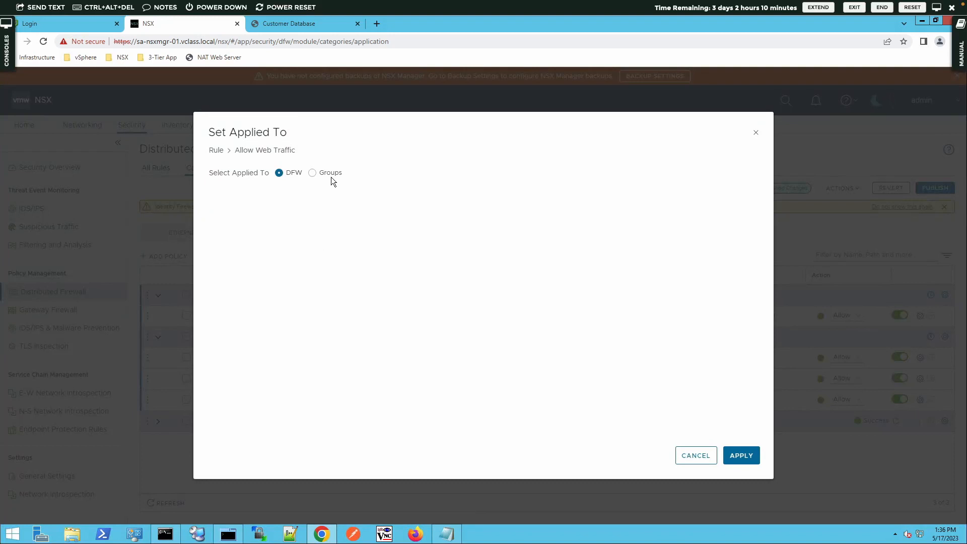
{"action": "left_click", "coordinate": [313, 176]}
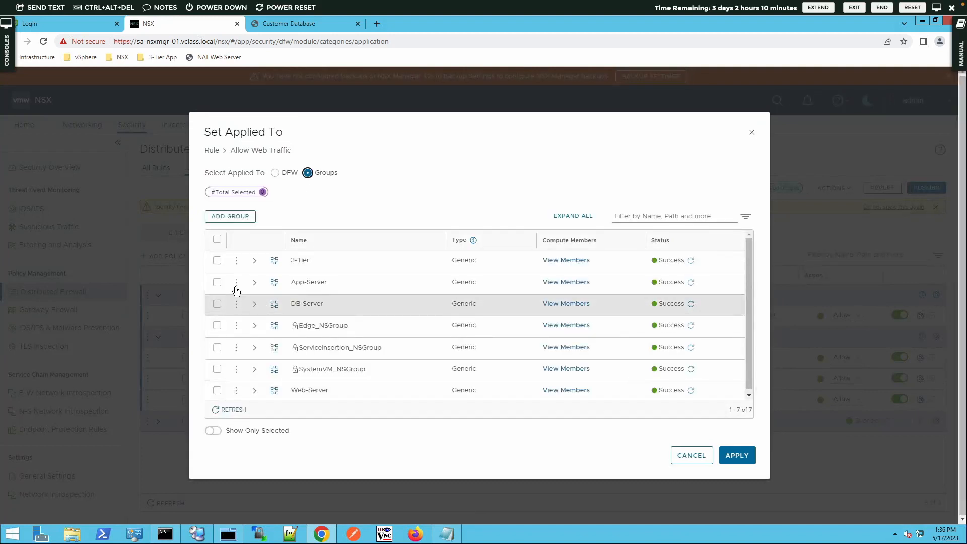
{"action": "left_click", "coordinate": [217, 282]}
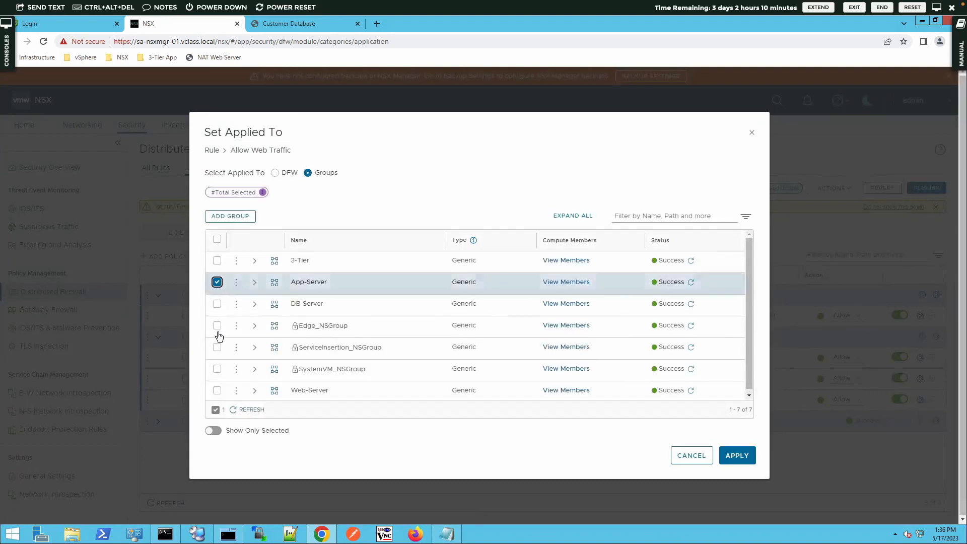
{"action": "left_click", "coordinate": [217, 392]}
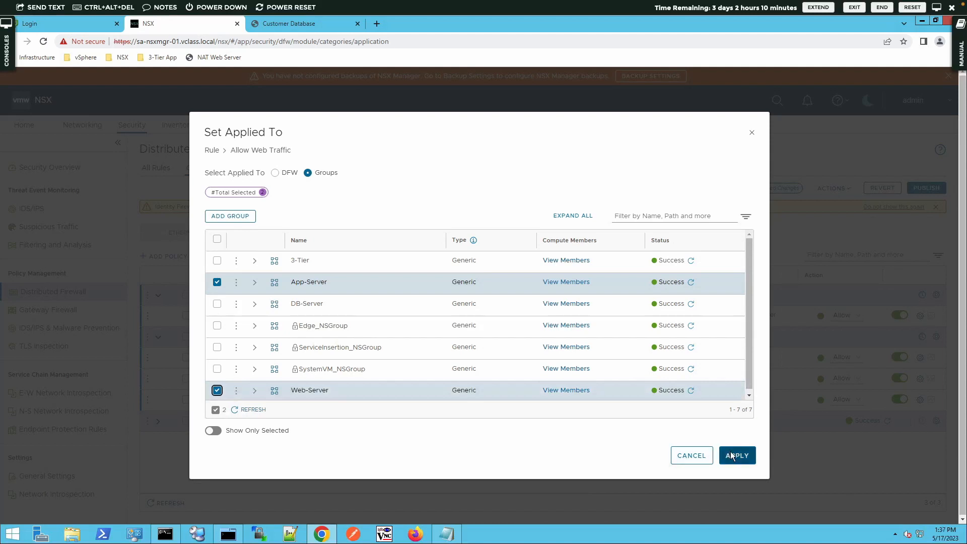
{"action": "left_click", "coordinate": [732, 455]}
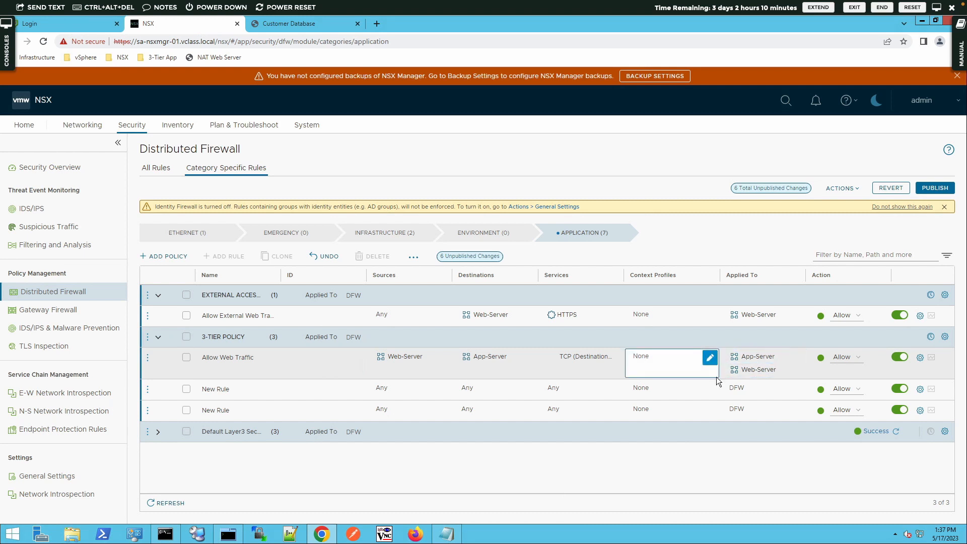
Step: Rename the second rule of the 3-TIER POLICY as Allow DB Traffic and set its source to the App-Server group
{"action": "left_click", "coordinate": [224, 392]}
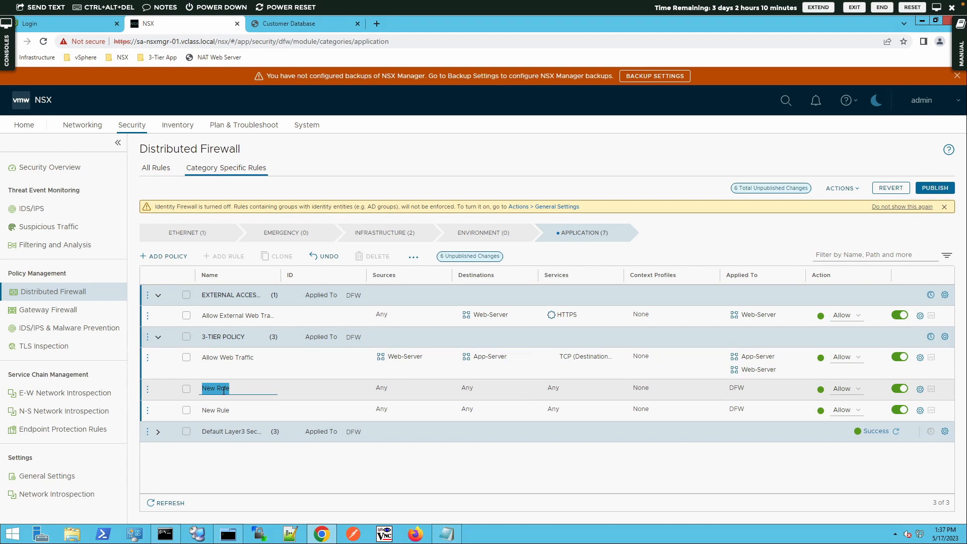
{"action": "type", "text": "Allow DB Traffic"}
{"action": "left_click", "coordinate": [382, 389]}
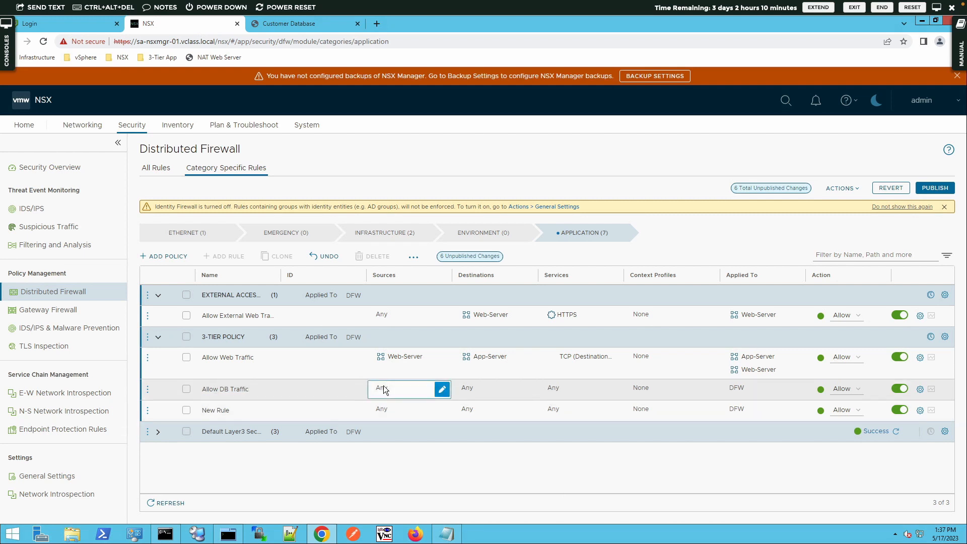
{"action": "left_click", "coordinate": [442, 389]}
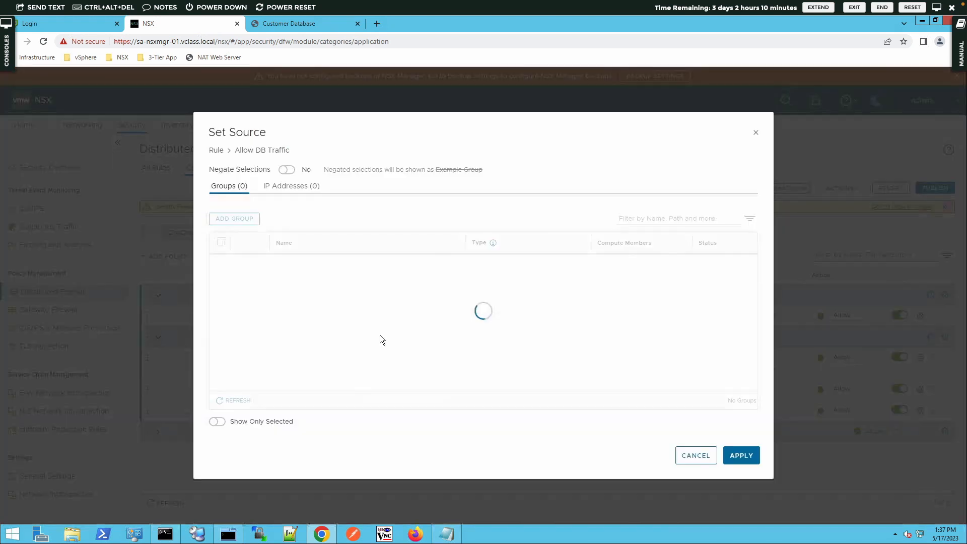
{"action": "left_click", "coordinate": [221, 285]}
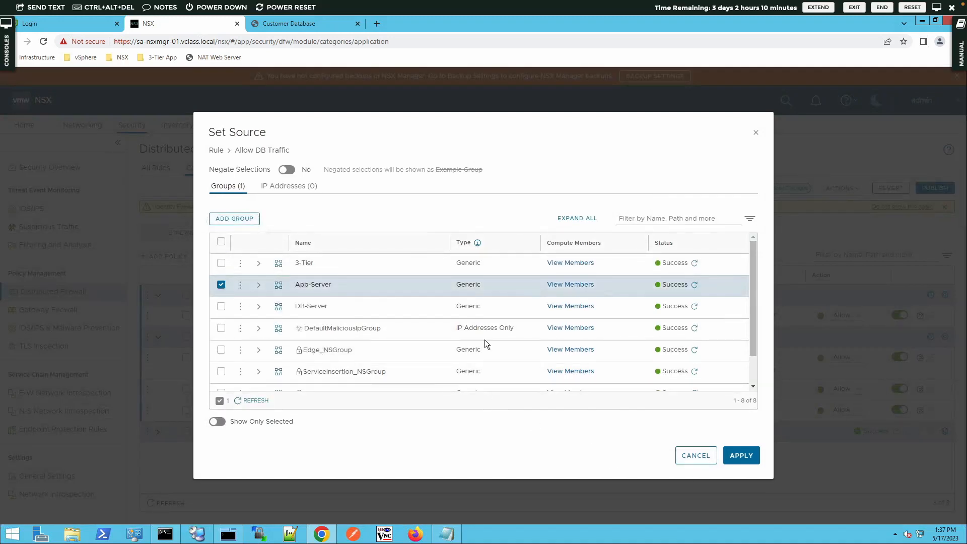
{"action": "left_click", "coordinate": [741, 455]}
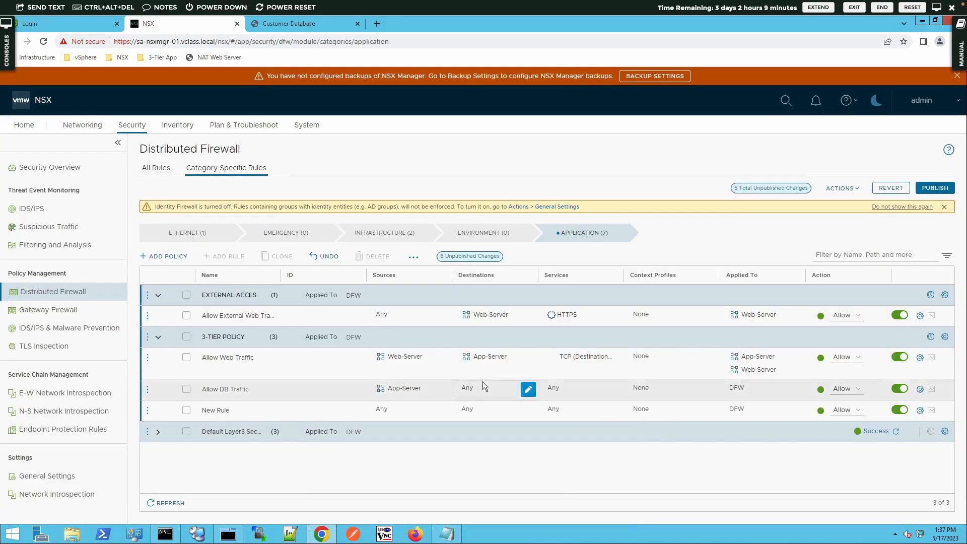
Step: Set the destination of the Allow DB Traffic rule to the DB-Server group
{"action": "left_click", "coordinate": [528, 389]}
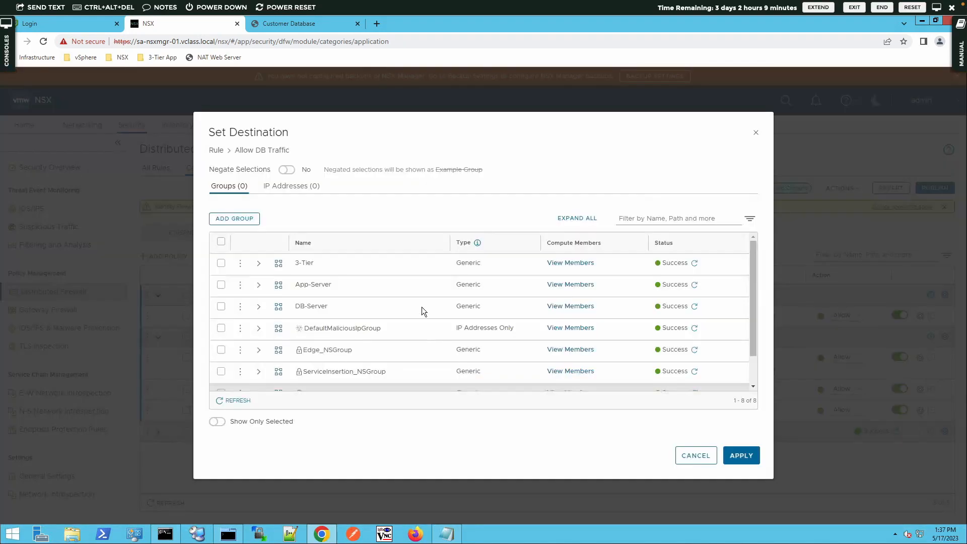
{"action": "left_click", "coordinate": [222, 307]}
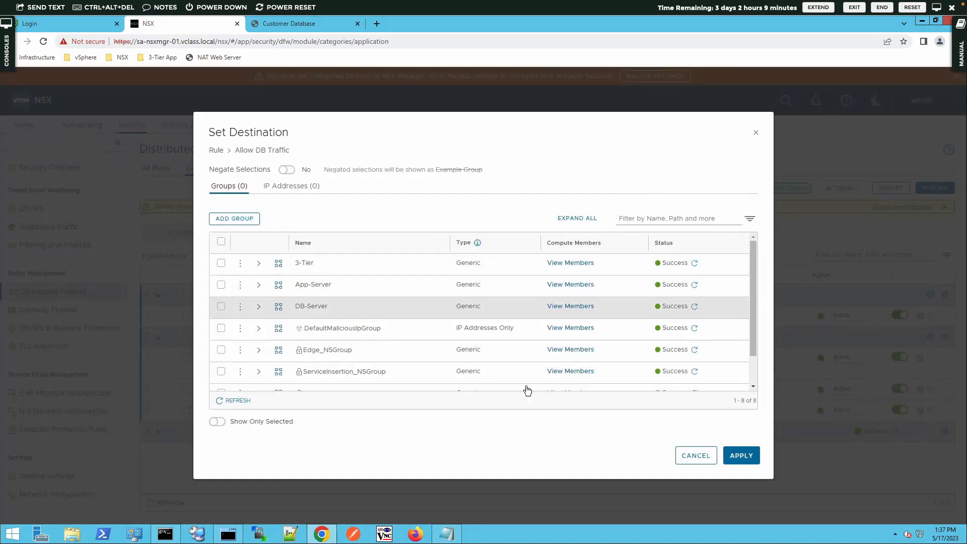
{"action": "left_click", "coordinate": [741, 455]}
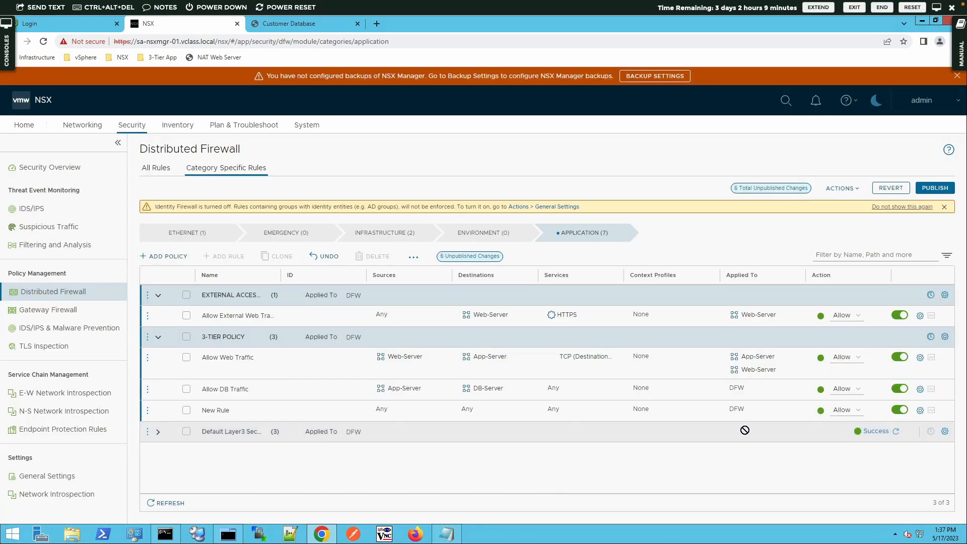
Step: Filter the services for mysql and assign the MySQL service to the Allow DB Traffic rule
{"action": "mouse_move", "coordinate": [638, 400]}
{"action": "mouse_move", "coordinate": [608, 391]}
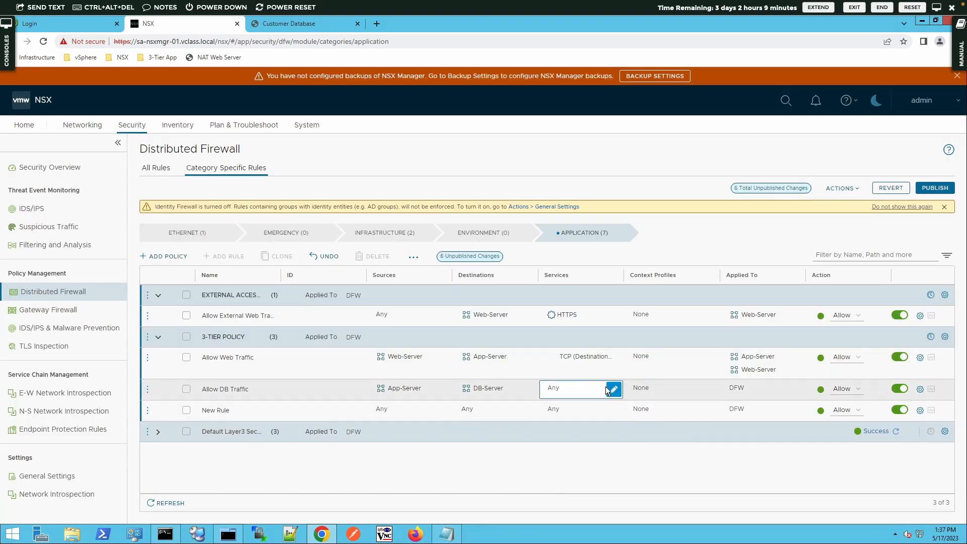
{"action": "left_click", "coordinate": [608, 391]}
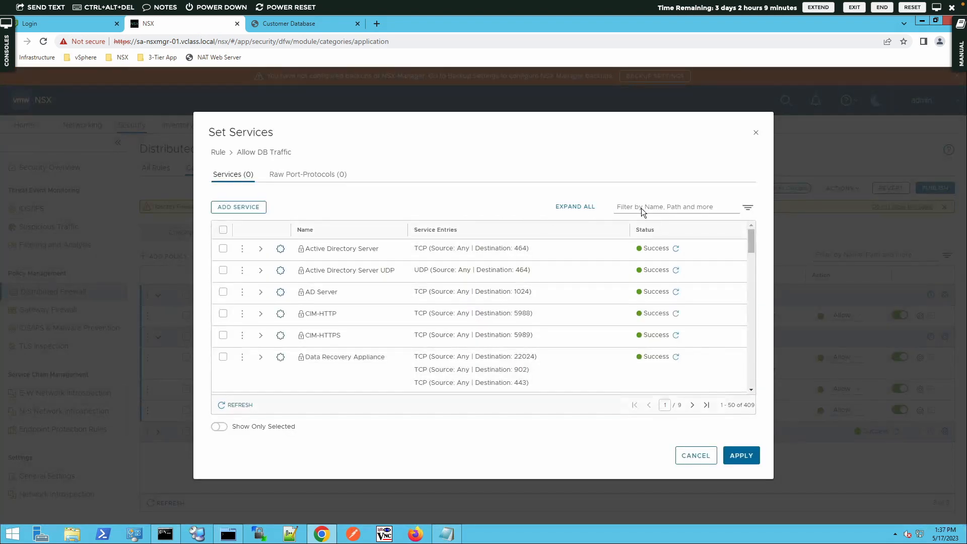
{"action": "left_click", "coordinate": [642, 208]}
{"action": "type", "text": "my"}
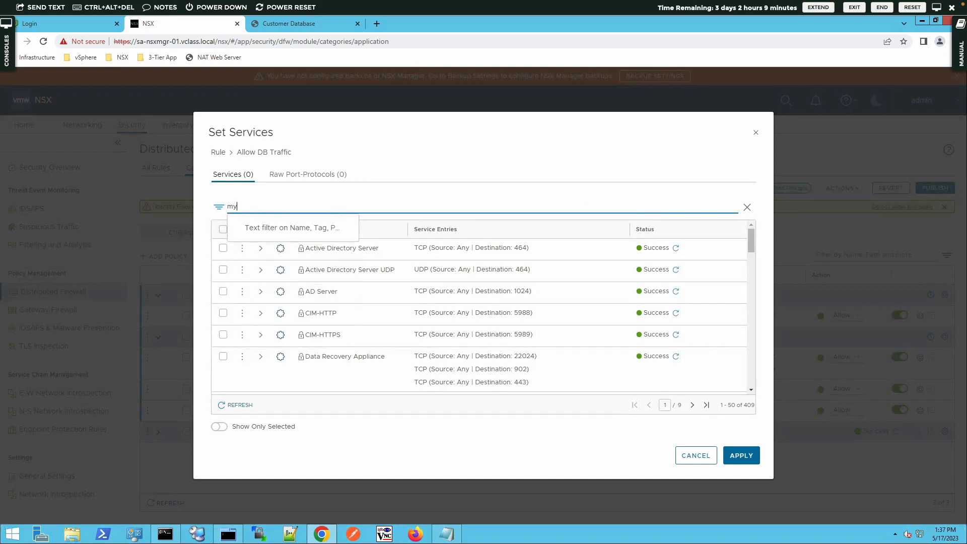
{"action": "type", "text": "sql"}
{"action": "key", "text": "Return"}
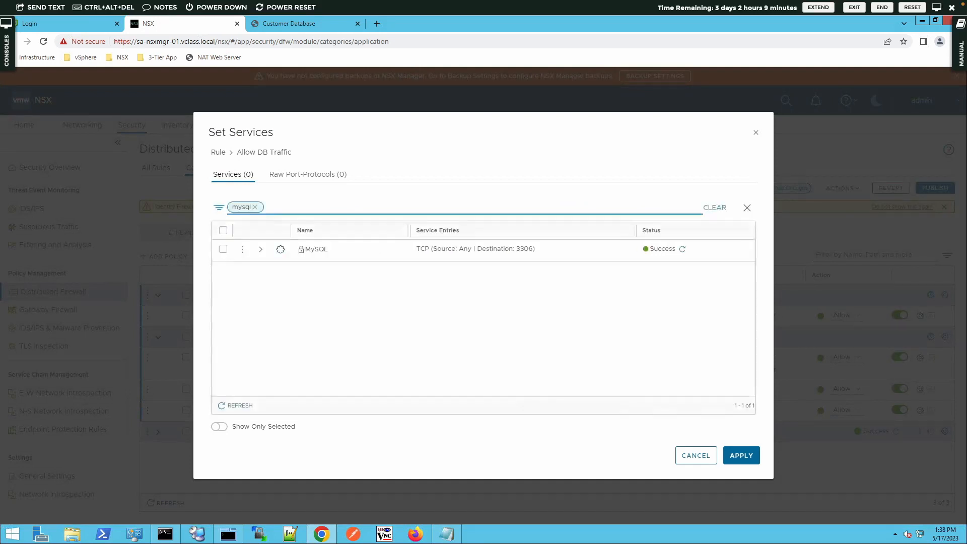
{"action": "left_click", "coordinate": [223, 249]}
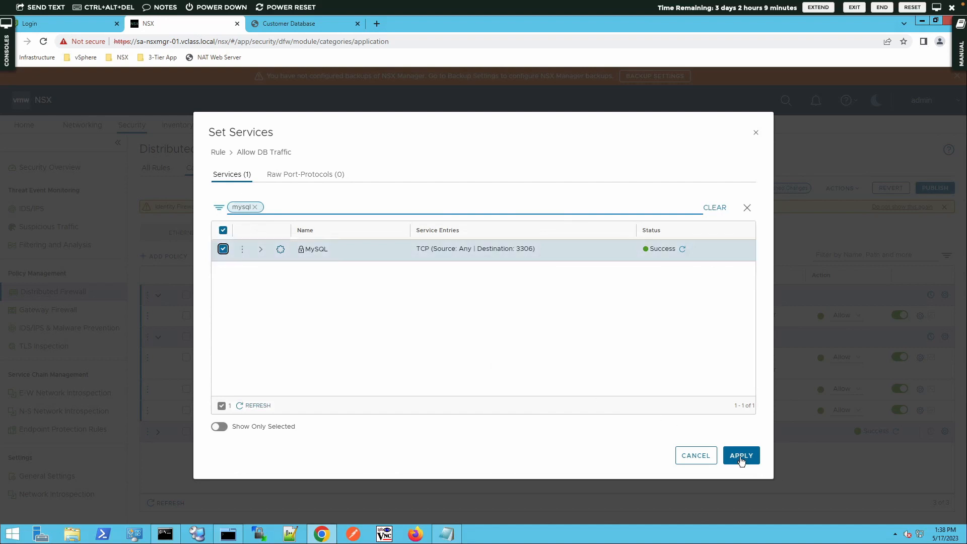
{"action": "left_click", "coordinate": [741, 456]}
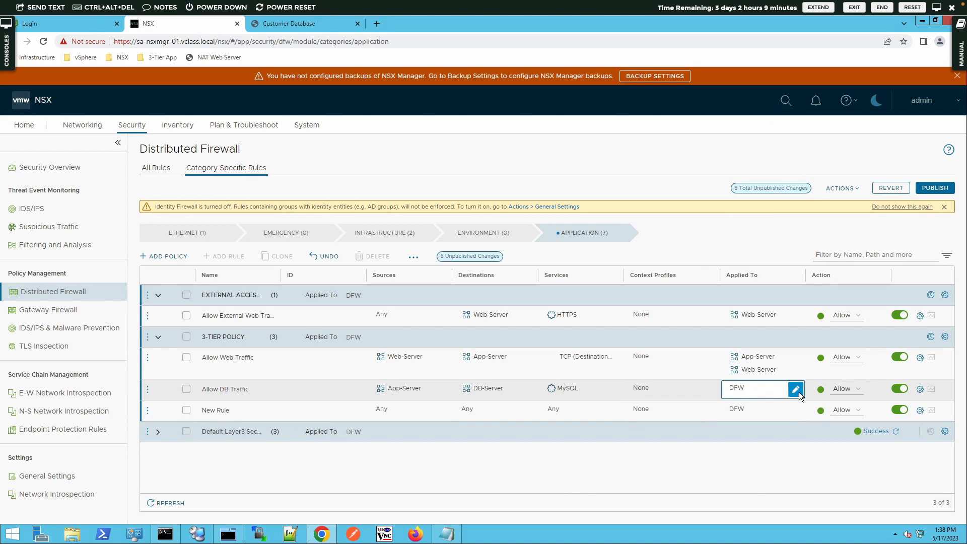
Step: Apply the Allow DB Traffic rule to the App-Server and DB-Server groups instead of the whole DFW
{"action": "left_click", "coordinate": [796, 389]}
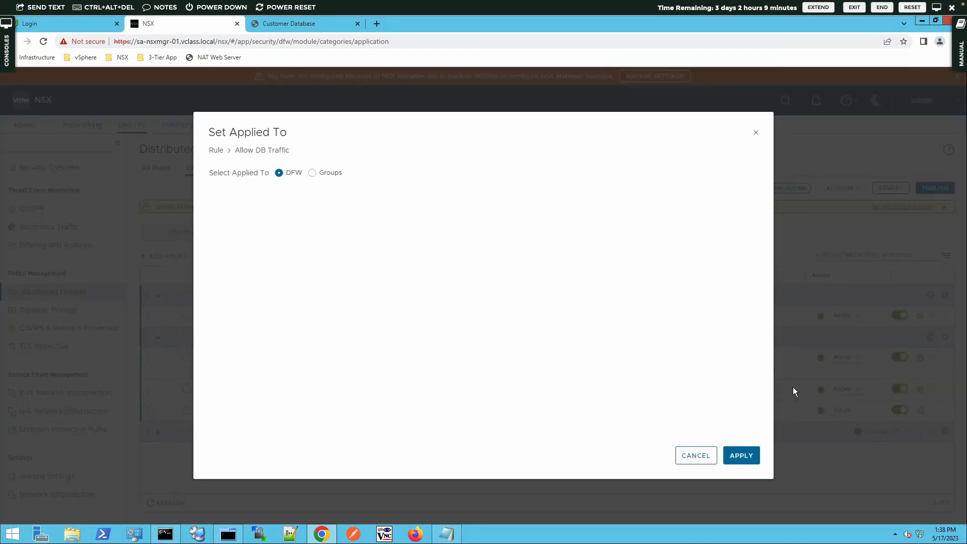
{"action": "left_click", "coordinate": [312, 173]}
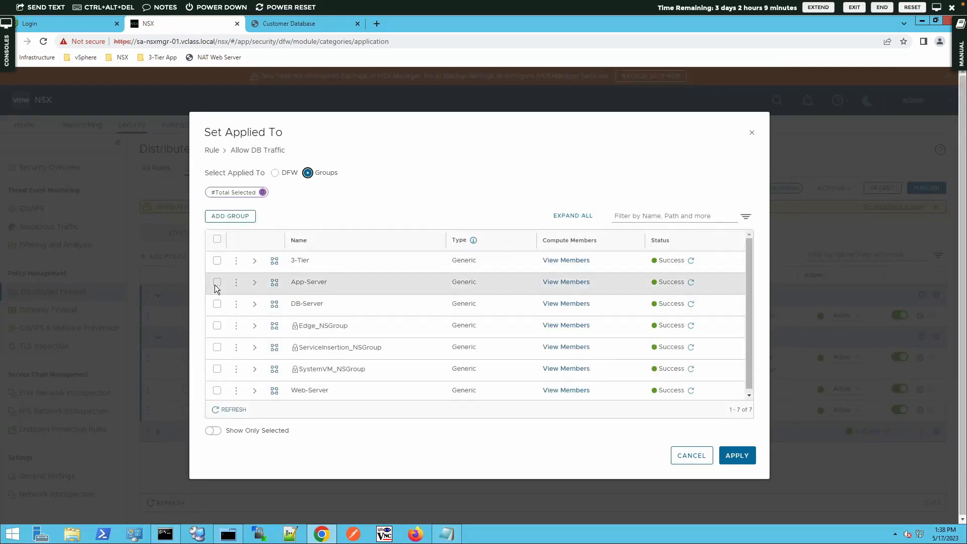
{"action": "left_click", "coordinate": [216, 283]}
{"action": "left_click", "coordinate": [217, 304]}
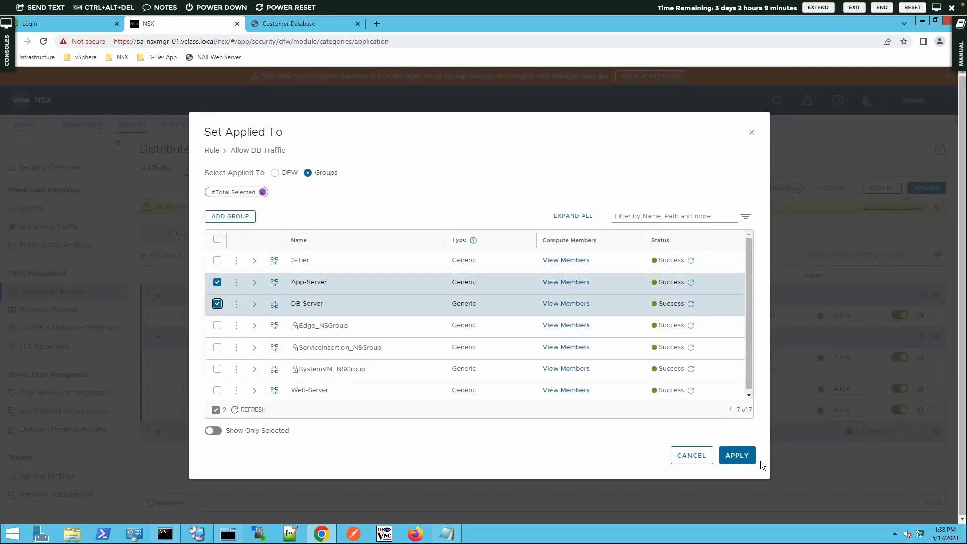
{"action": "left_click", "coordinate": [740, 456]}
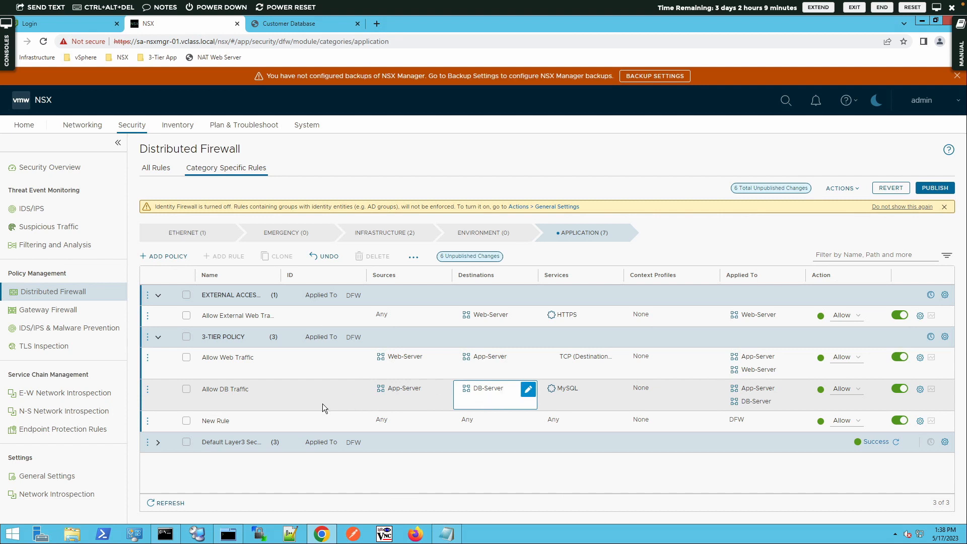
Step: Rename the third rule of the 3-TIER POLICY as Reject All Other Traffic
{"action": "left_click", "coordinate": [218, 421]}
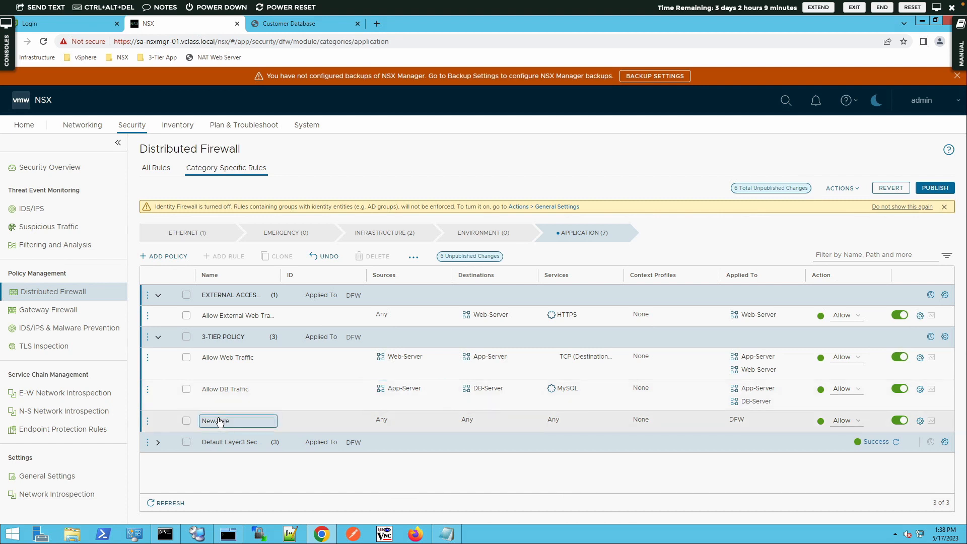
{"action": "triple_click", "coordinate": [228, 421]}
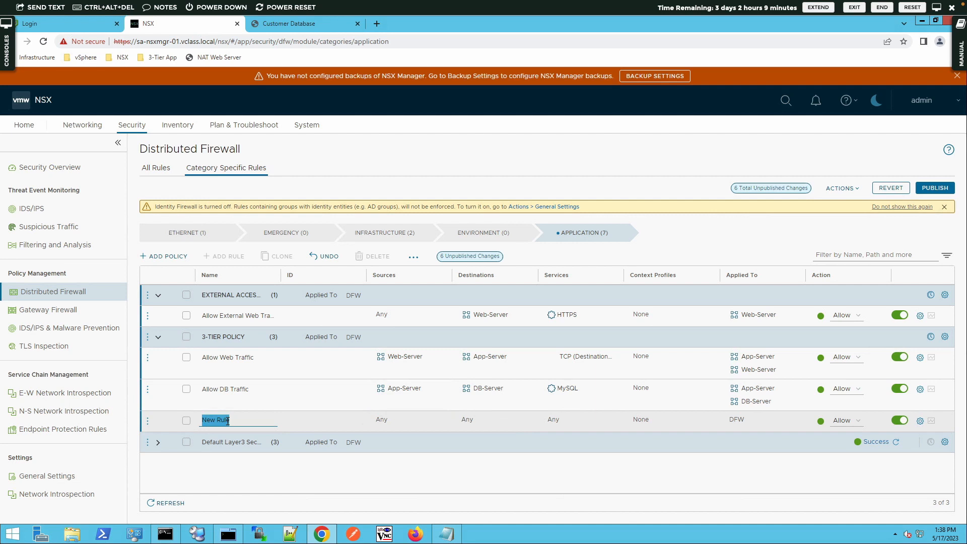
{"action": "type", "text": "Redject"}
{"action": "key", "text": "BackSpace"}
{"action": "key", "text": "BackSpace"}
{"action": "key", "text": "BackSpace"}
{"action": "key", "text": "BackSpace"}
{"action": "type", "text": "ject all"}
{"action": "key", "text": "BackSpace"}
{"action": "key", "text": "BackSpace"}
{"action": "key", "text": "BackSpace"}
{"action": "type", "text": "All other Traffic"}
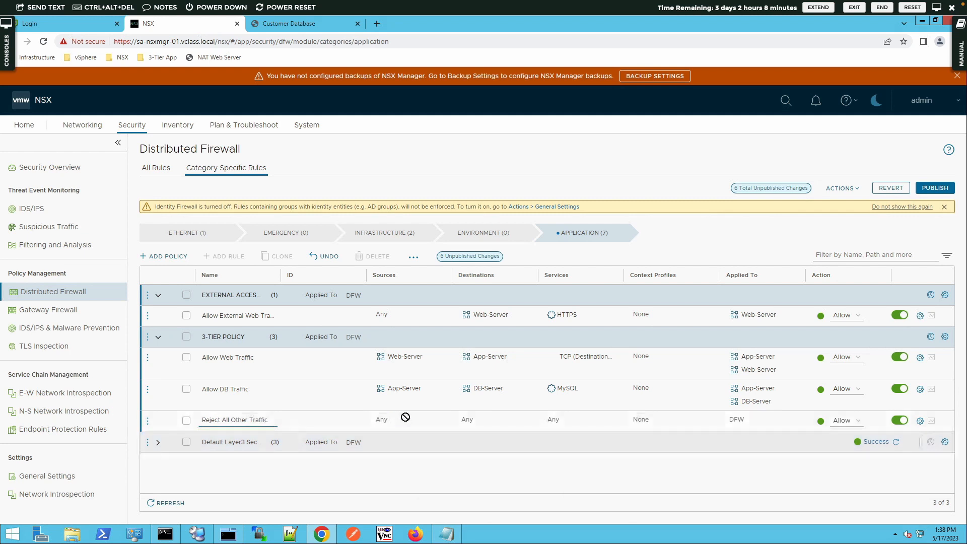
{"action": "left_click", "coordinate": [446, 424]}
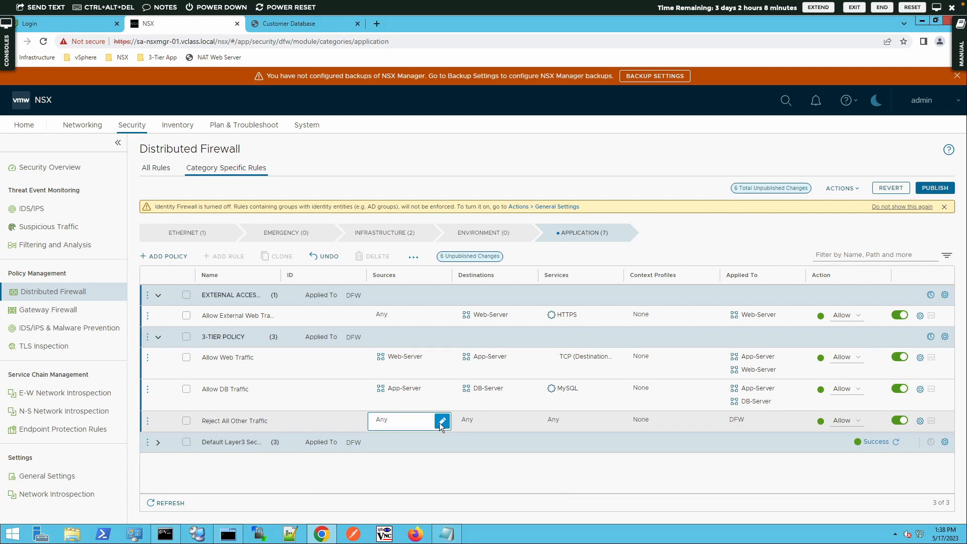
Step: Set both the source and the destination of the Reject All Other Traffic rule to the 3-Tier group
{"action": "left_click", "coordinate": [444, 423]}
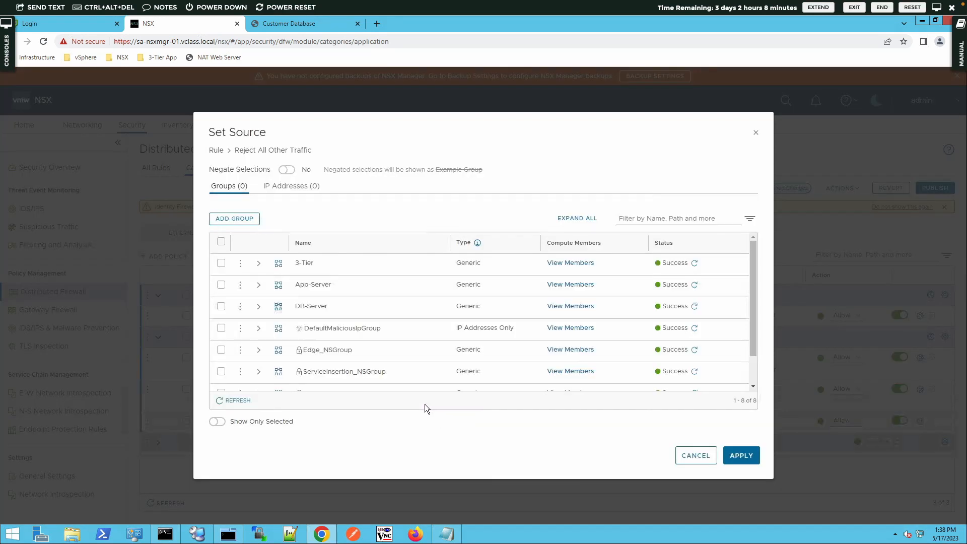
{"action": "left_click", "coordinate": [220, 263]}
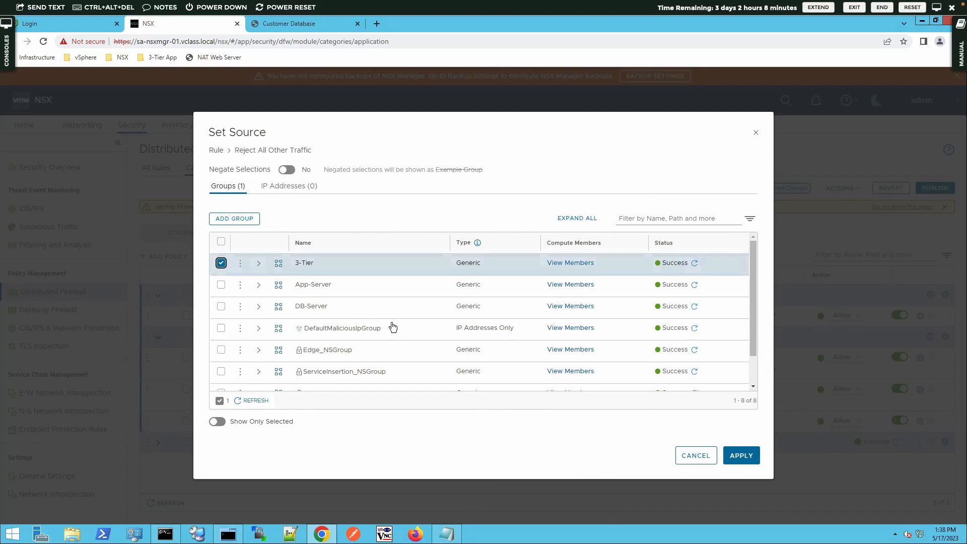
{"action": "left_click", "coordinate": [741, 456]}
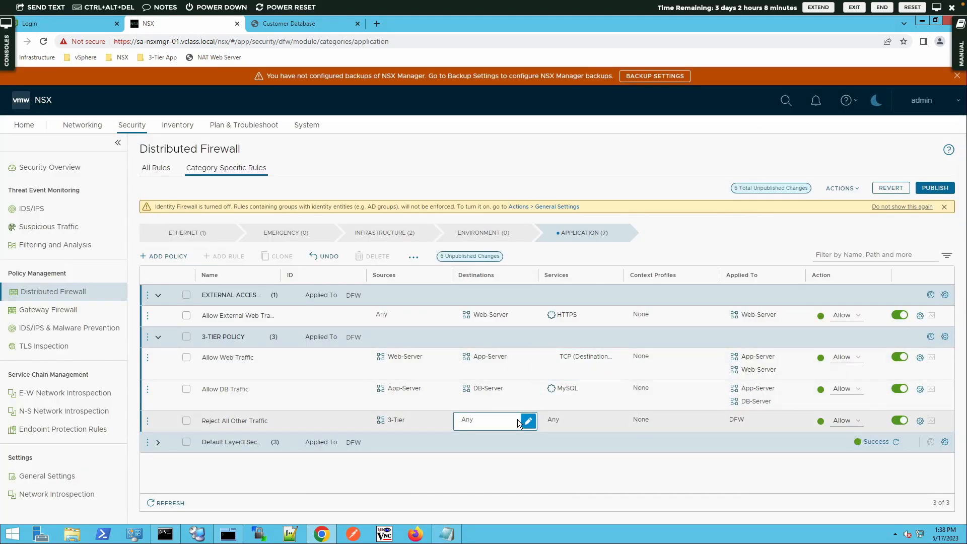
{"action": "left_click", "coordinate": [522, 420]}
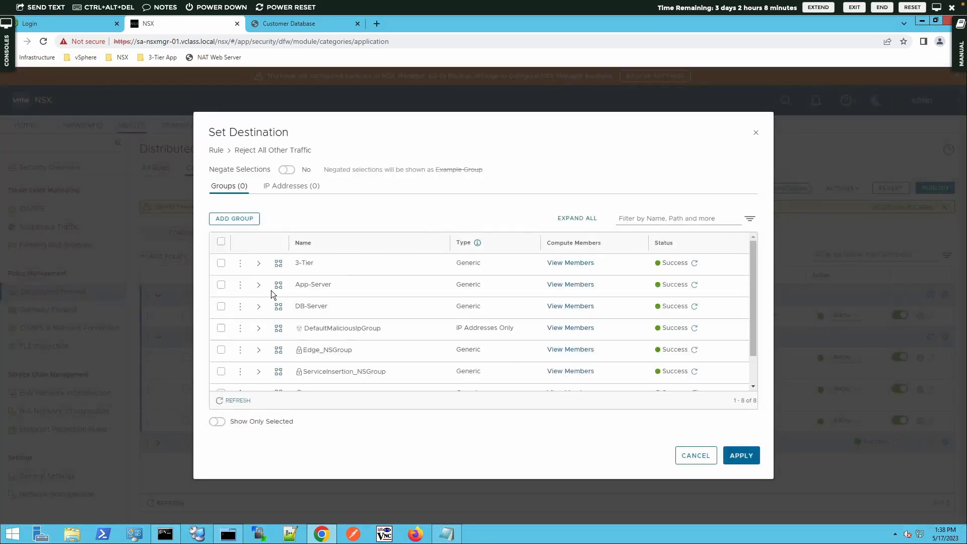
{"action": "left_click", "coordinate": [221, 263]}
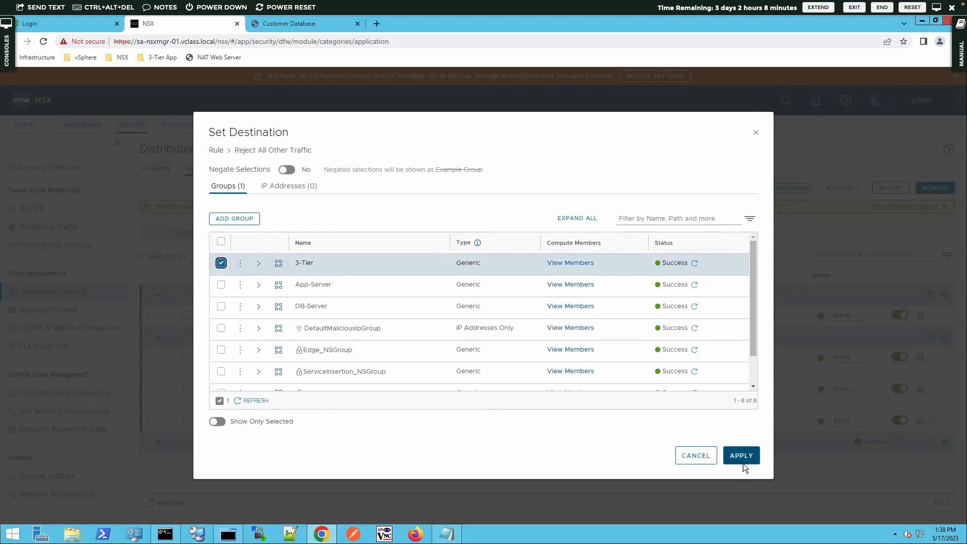
{"action": "left_click", "coordinate": [739, 458]}
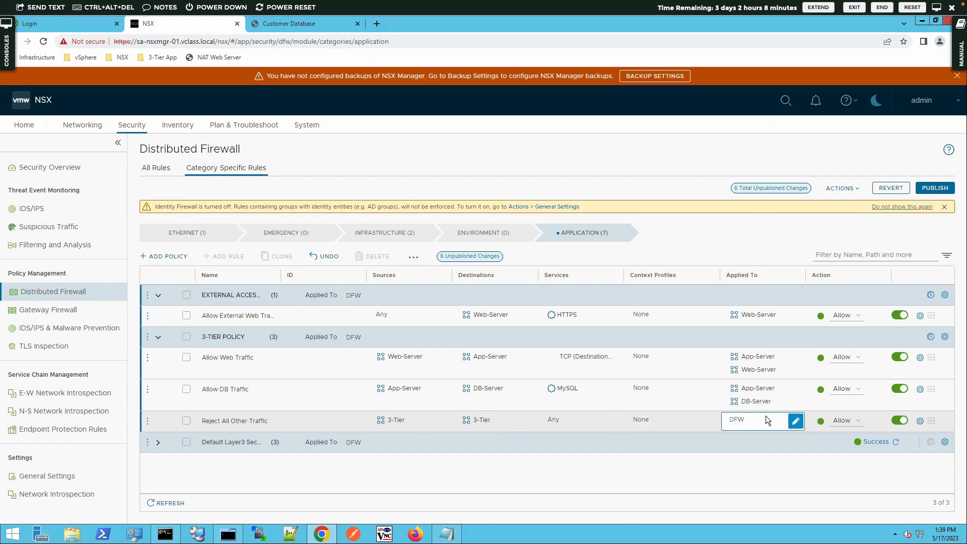
Step: Apply the Reject All Other Traffic rule to the 3-Tier group and set its action to Reject
{"action": "left_click", "coordinate": [796, 423]}
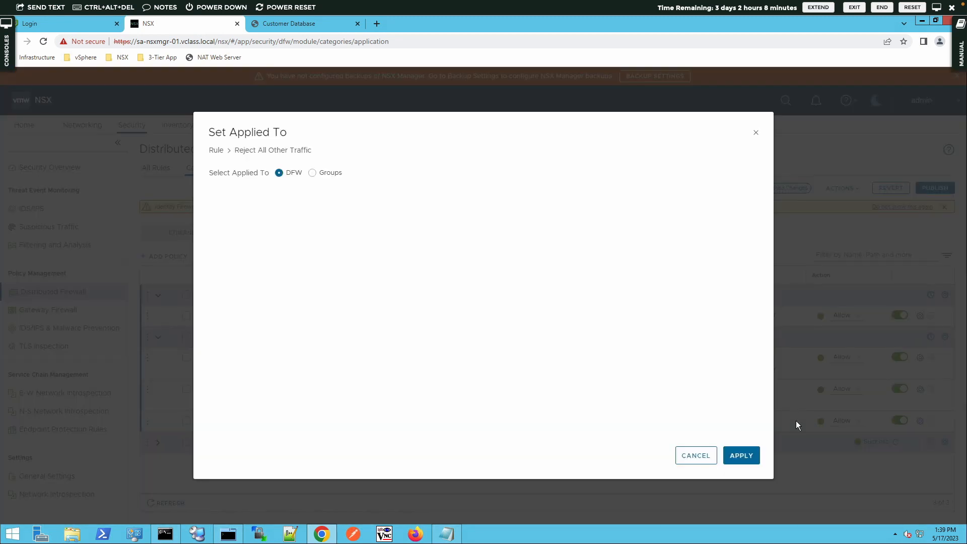
{"action": "left_click", "coordinate": [313, 173]}
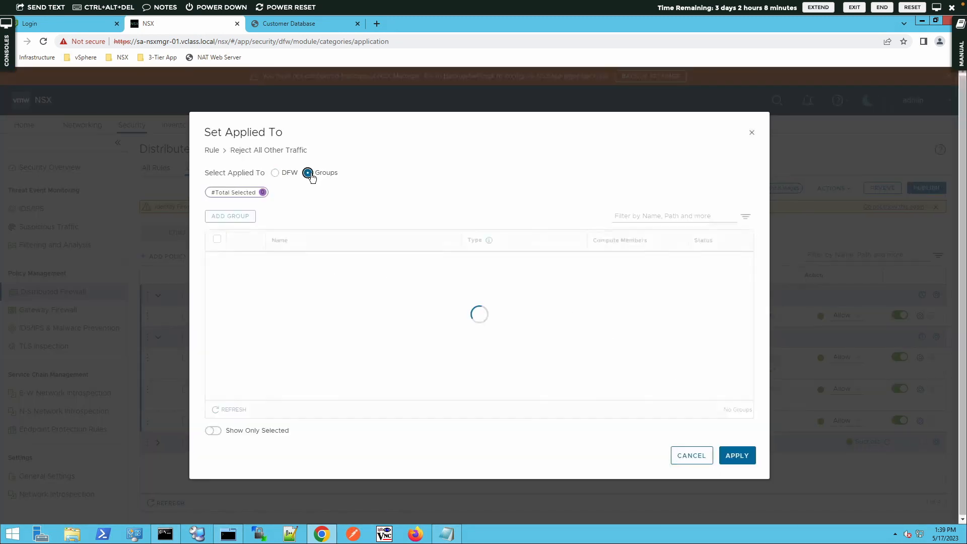
{"action": "left_click", "coordinate": [218, 261]}
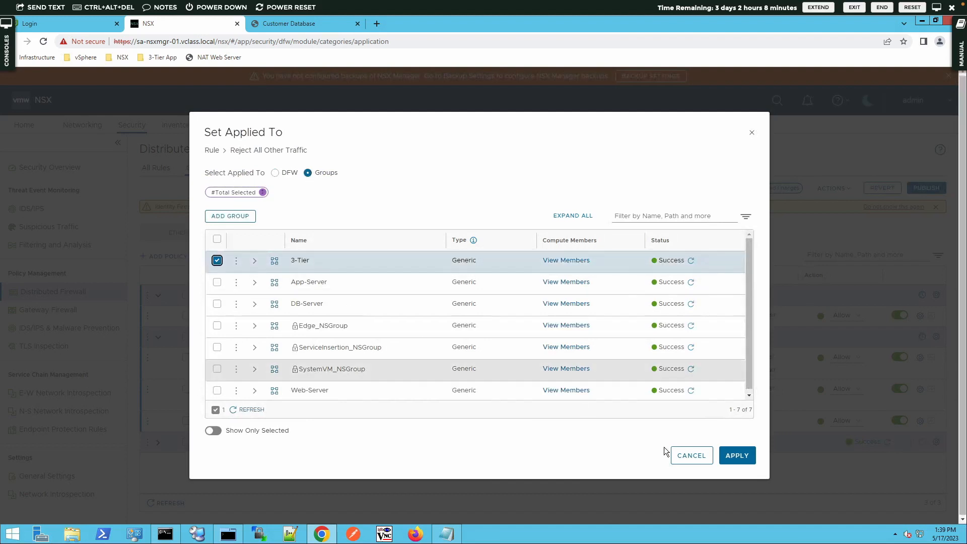
{"action": "left_click", "coordinate": [739, 456]}
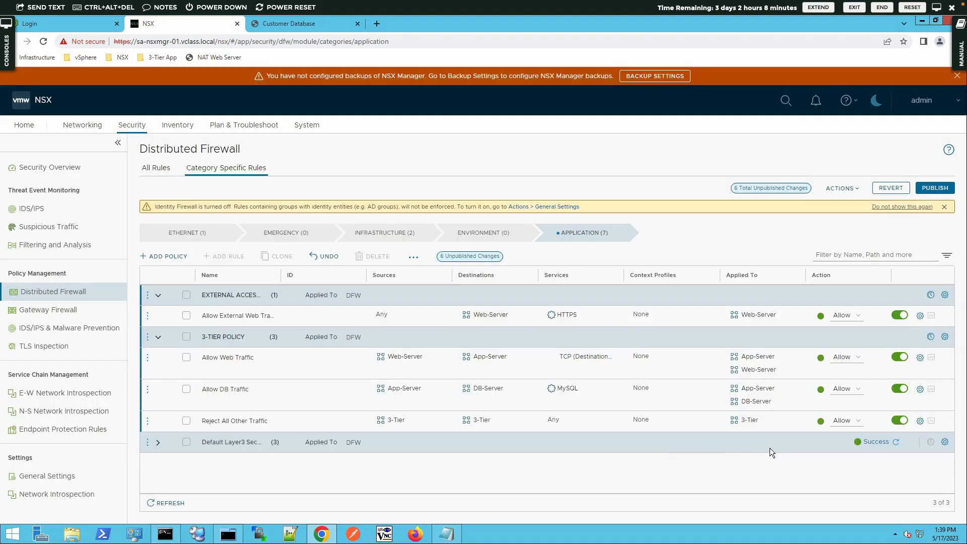
{"action": "left_click", "coordinate": [854, 421]}
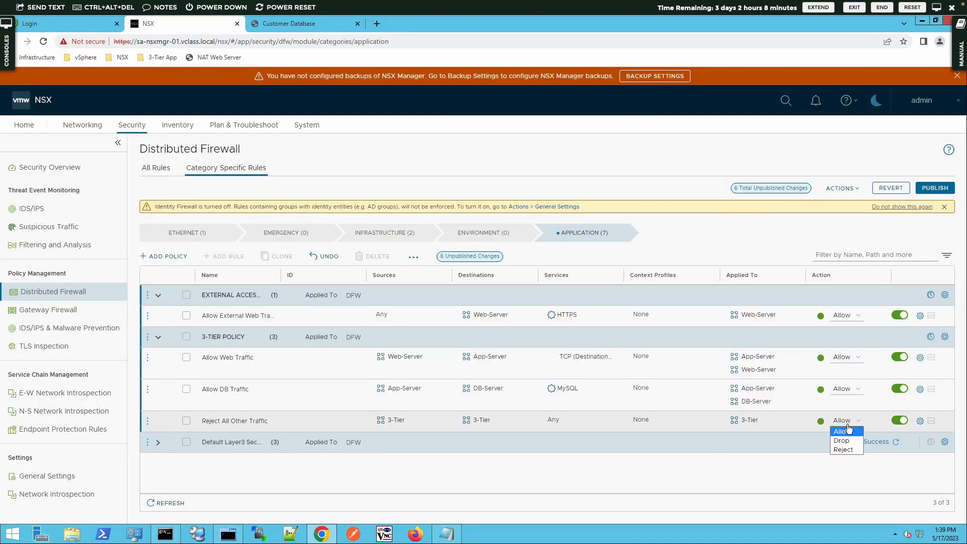
{"action": "left_click", "coordinate": [839, 448]}
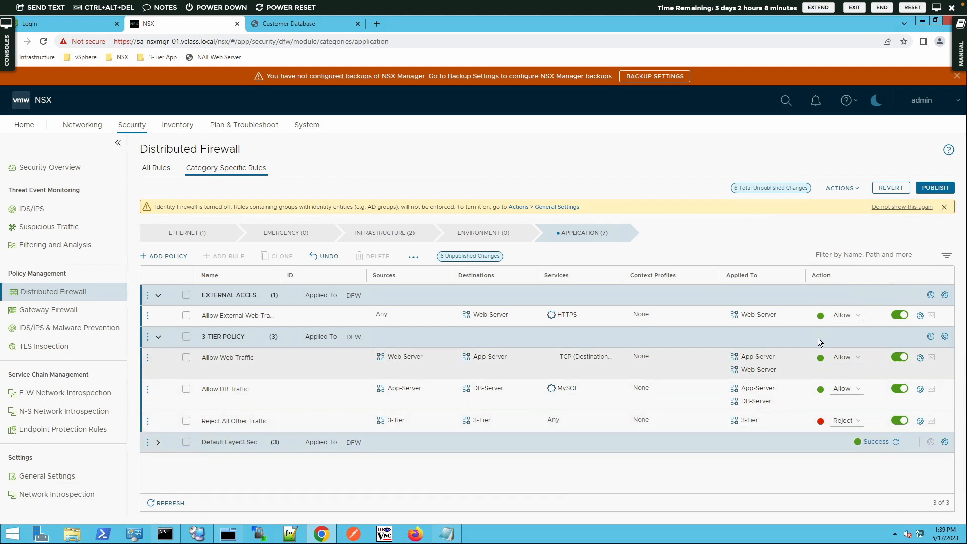
Step: Publish the firewall changes and check the EXTERNAL ACCESS POLICY status on the transport nodes
{"action": "left_click", "coordinate": [929, 188]}
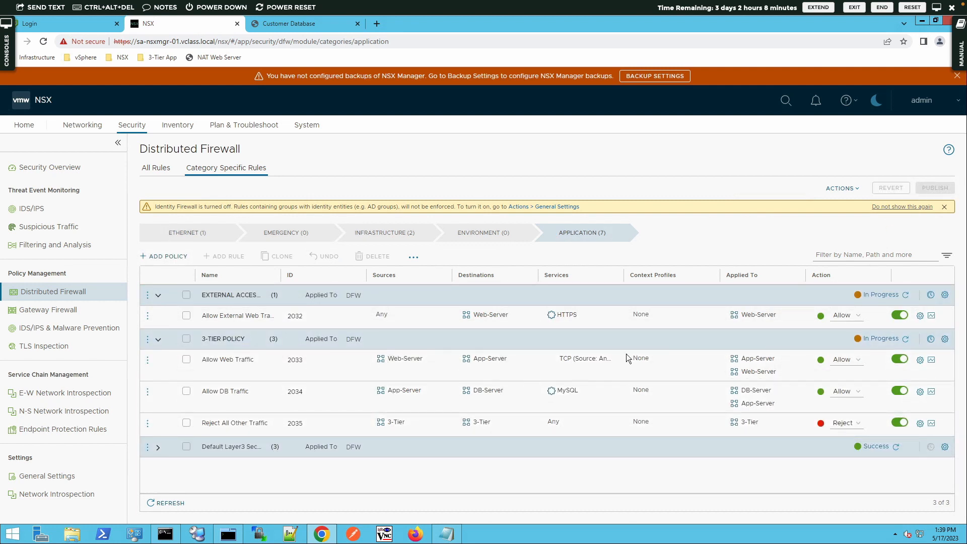
{"action": "left_click", "coordinate": [170, 503]}
{"action": "left_click", "coordinate": [870, 296]}
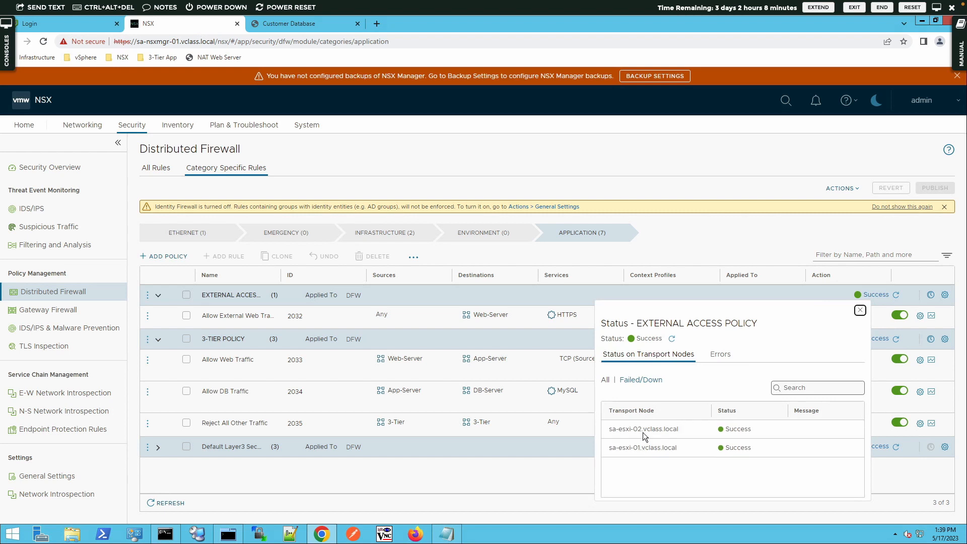
{"action": "left_click", "coordinate": [860, 310]}
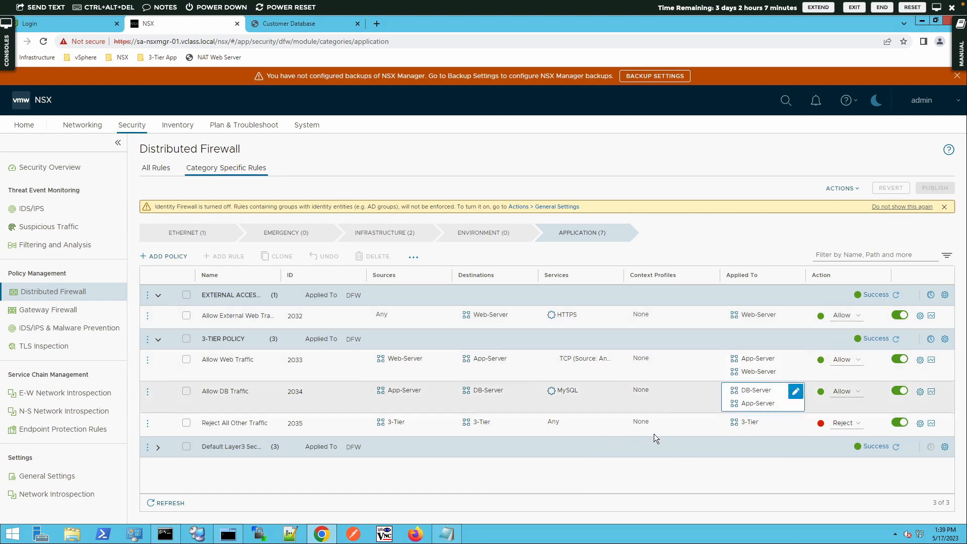
Step: Switch to the sa-web-01 session in MTPuTTY and ping 172.16.10.12 with three packets
{"action": "left_click", "coordinate": [238, 535]}
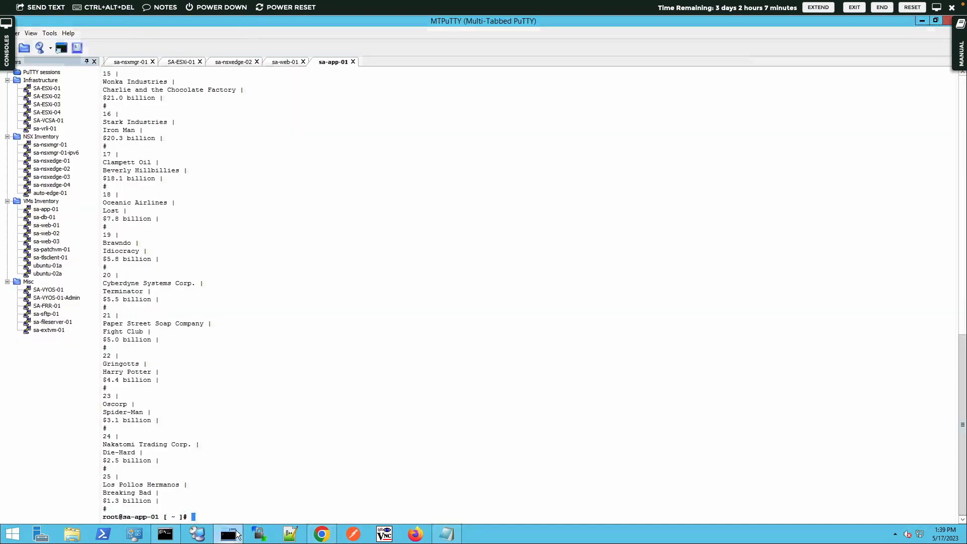
{"action": "left_click", "coordinate": [292, 64]}
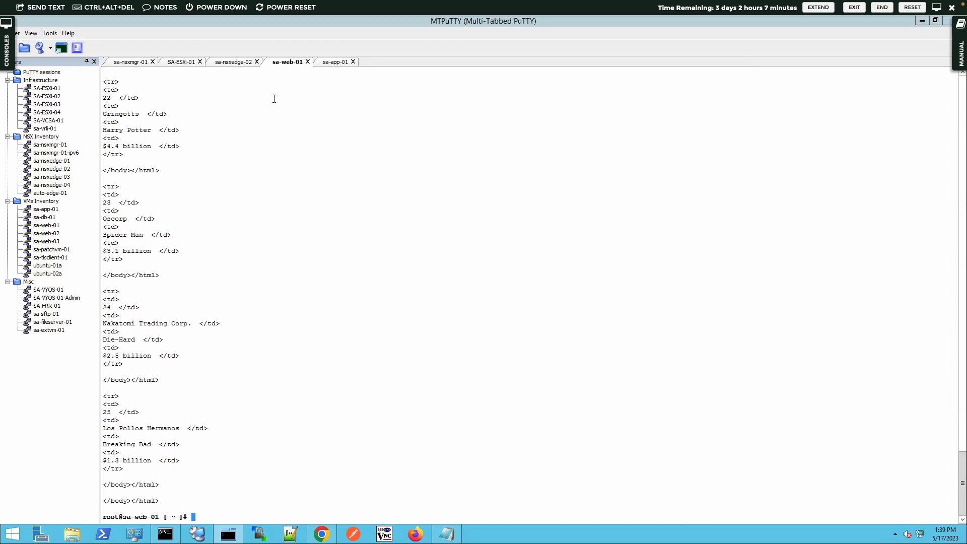
{"action": "key", "text": "Up"}
{"action": "key", "text": "Up"}
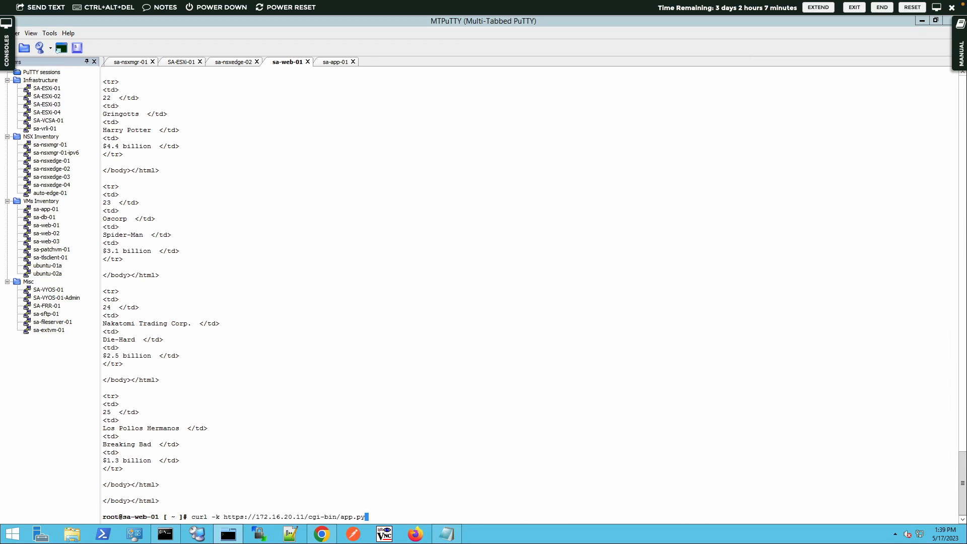
{"action": "key", "text": "Up"}
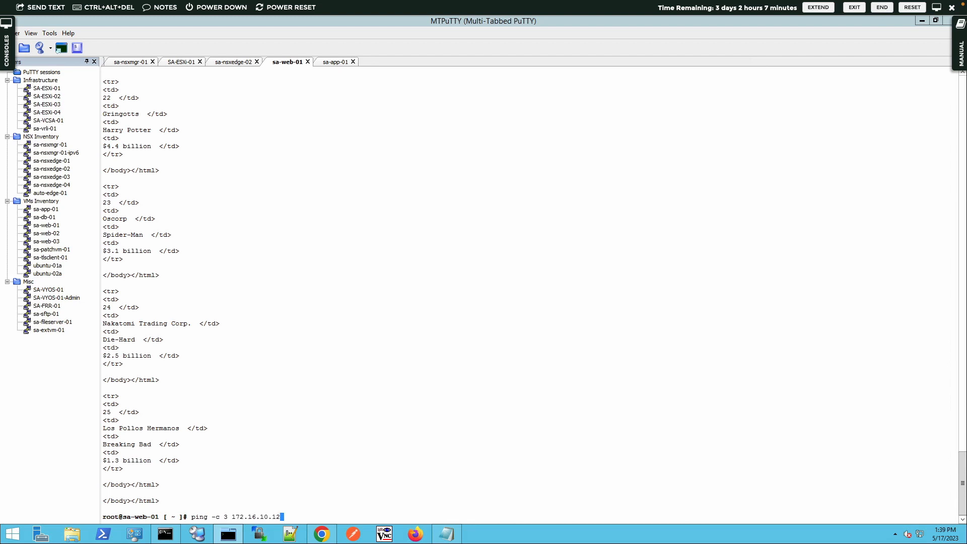
{"action": "key", "text": "Return"}
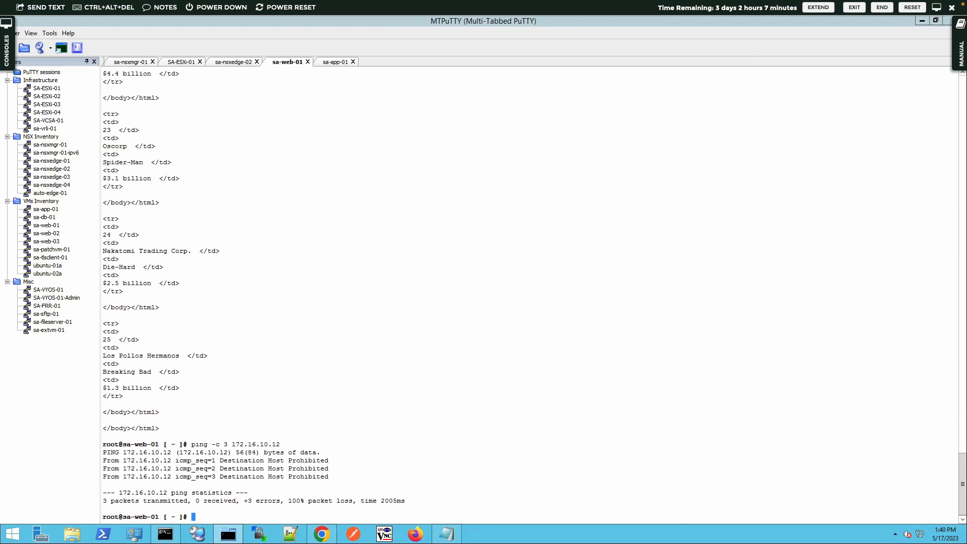
Step: Ping 172.16.20.11 and 172.16.30.11 from sa-web-01 with three packets each
{"action": "type", "text": "curl -k https://172.16.20.11:8443/cgi-bin/app.py"}
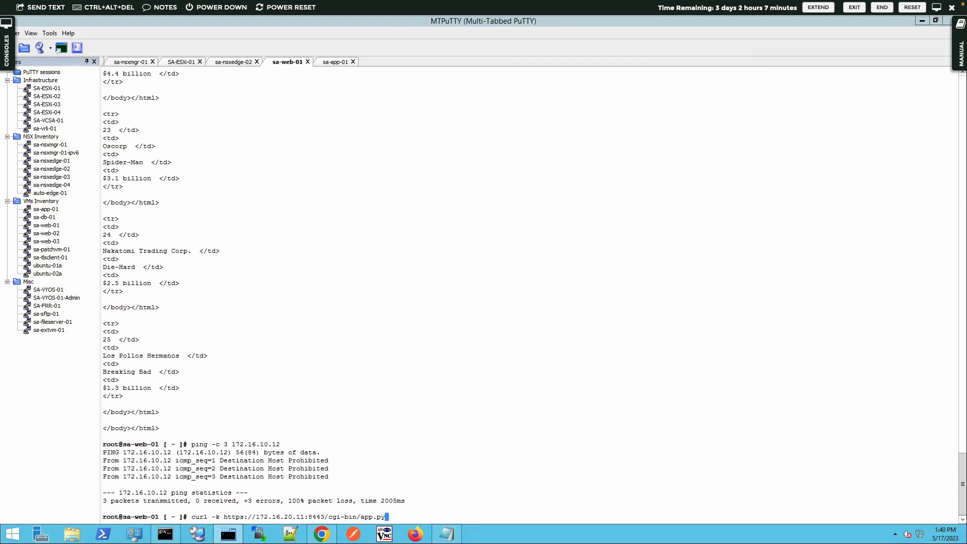
{"action": "key", "text": "Up"}
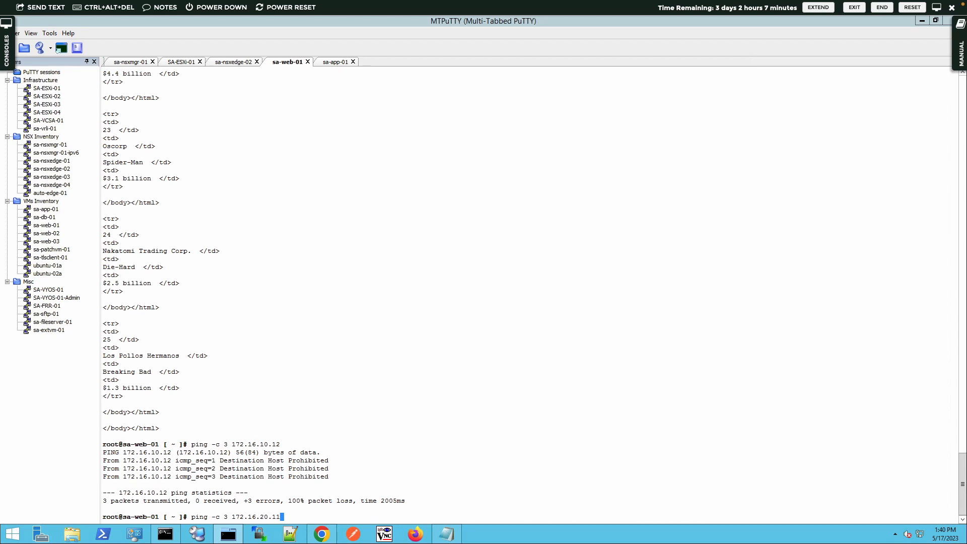
{"action": "key", "text": "Return"}
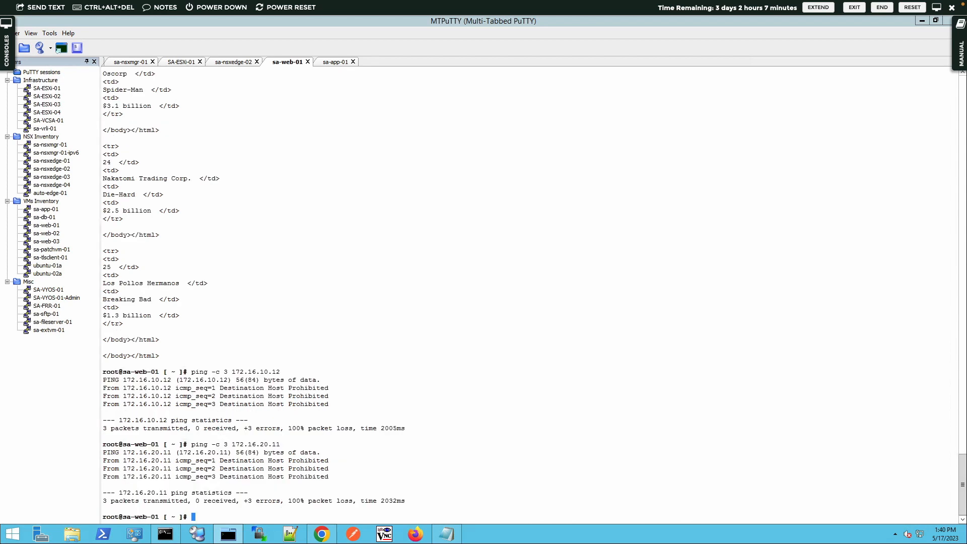
{"action": "type", "text": "ping -c 3 172."}
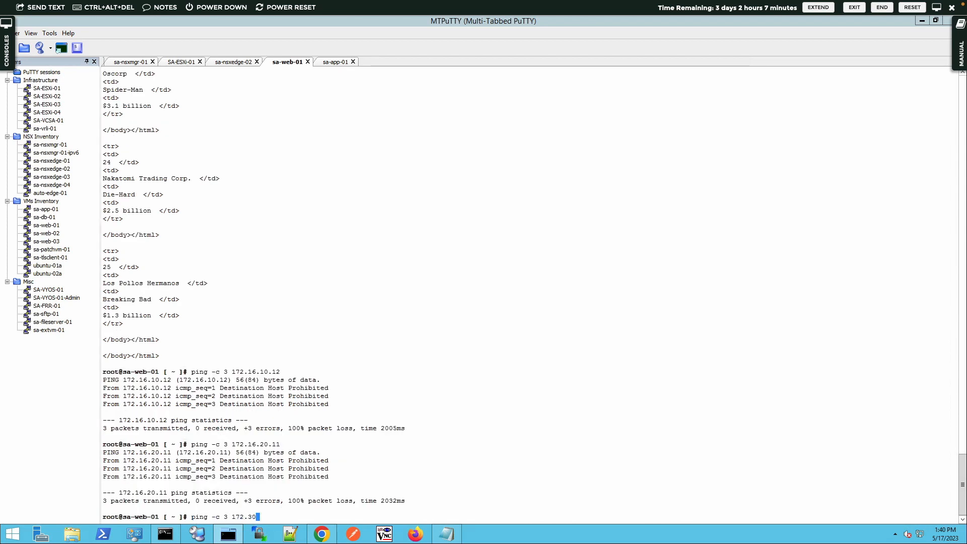
{"action": "type", "text": "16.30.11"}
{"action": "key", "text": "Return"}
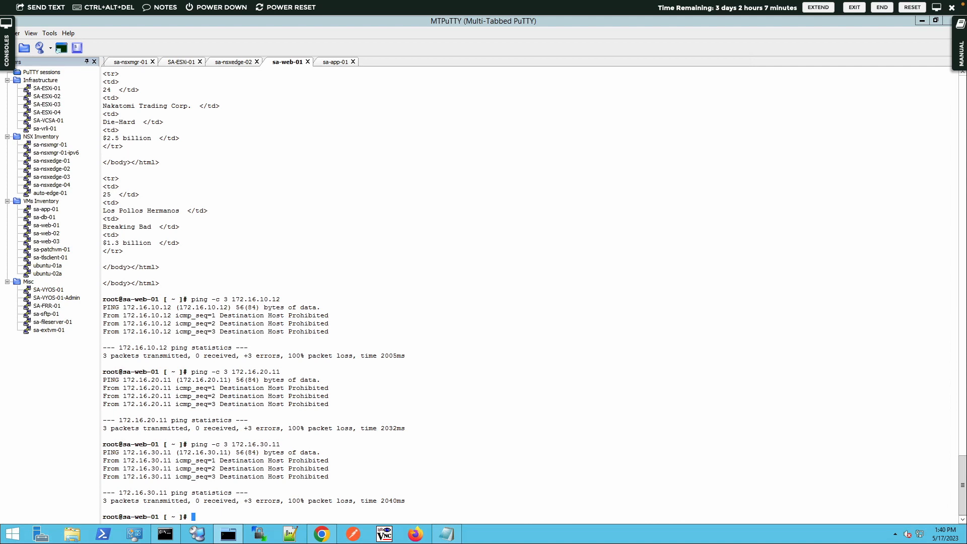
{"action": "key", "text": "Up"}
{"action": "key", "text": "Up"}
{"action": "key", "text": "Up"}
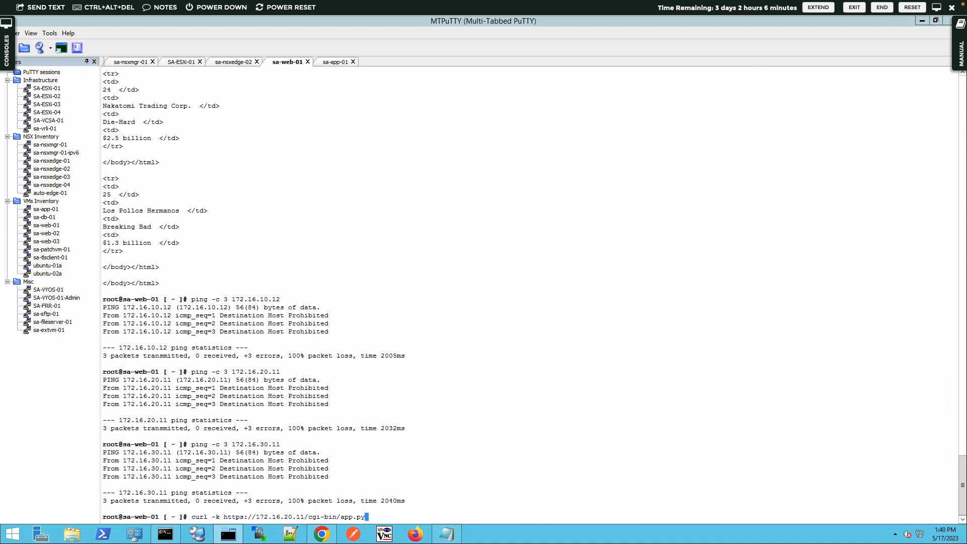
{"action": "key", "text": "Up"}
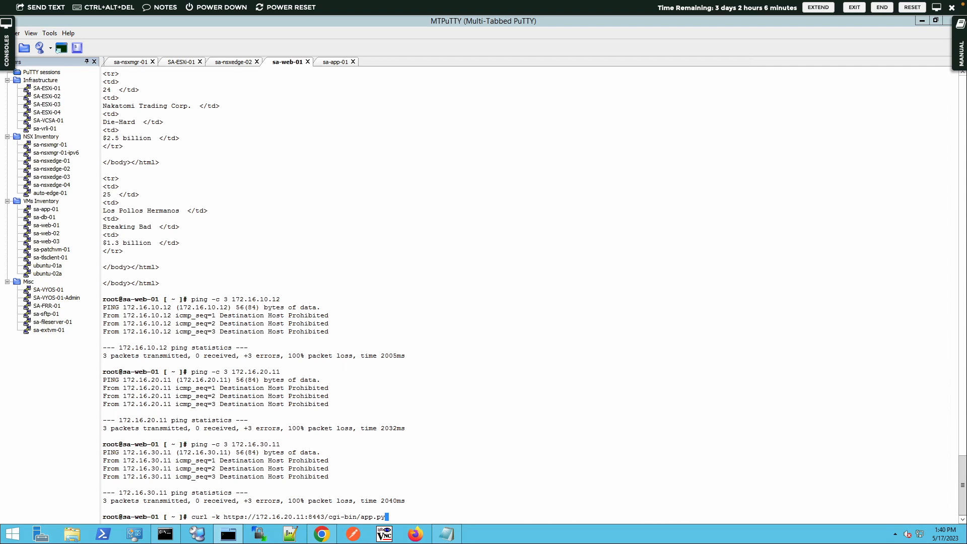
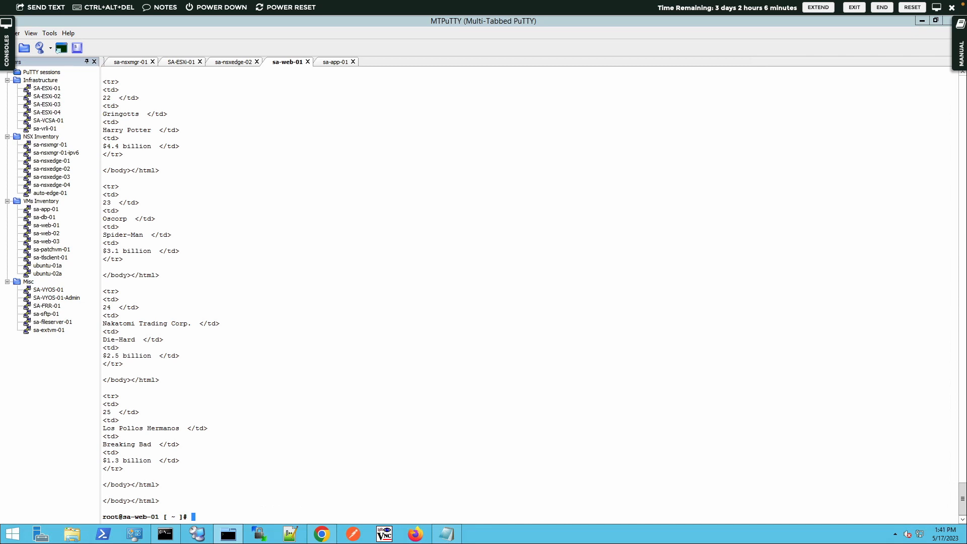
{"action": "type", "text": "curl -k https://172.16.20.11:8443/cgi-bin/app.py"}
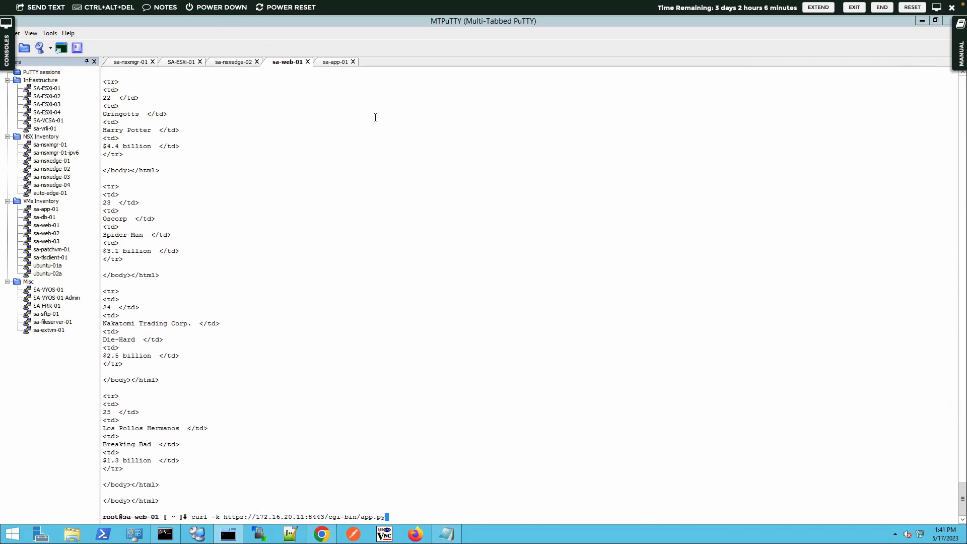
{"action": "double_click", "coordinate": [314, 517]}
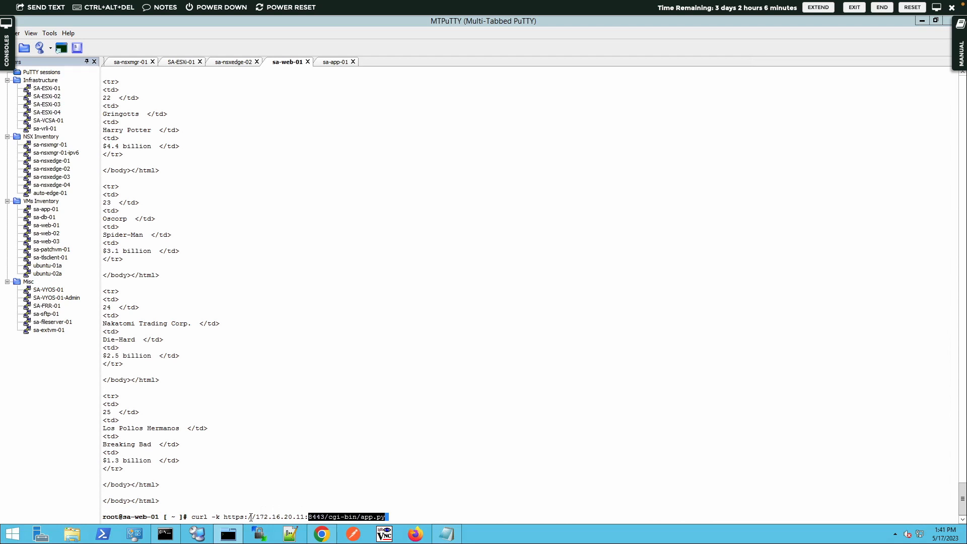
{"action": "double_click", "coordinate": [141, 517]}
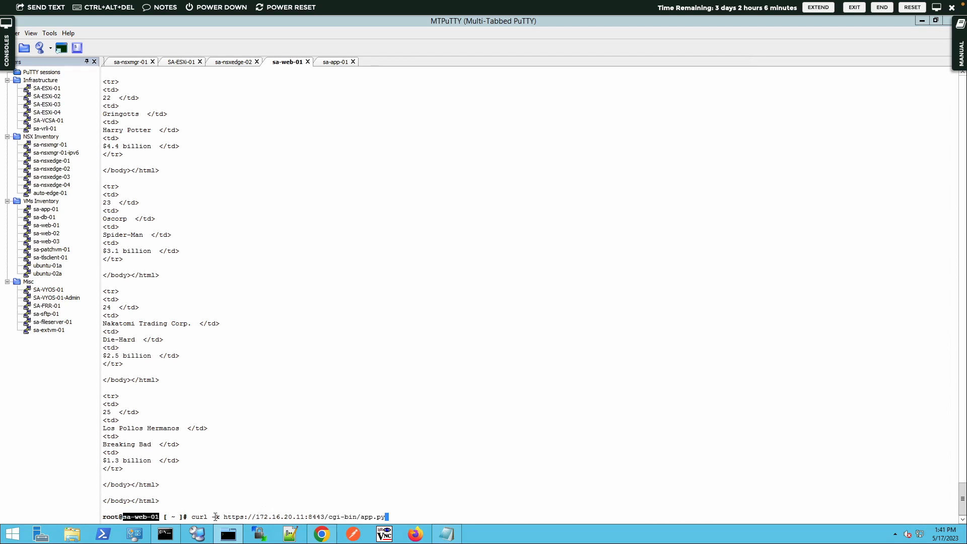
{"action": "double_click", "coordinate": [279, 517]}
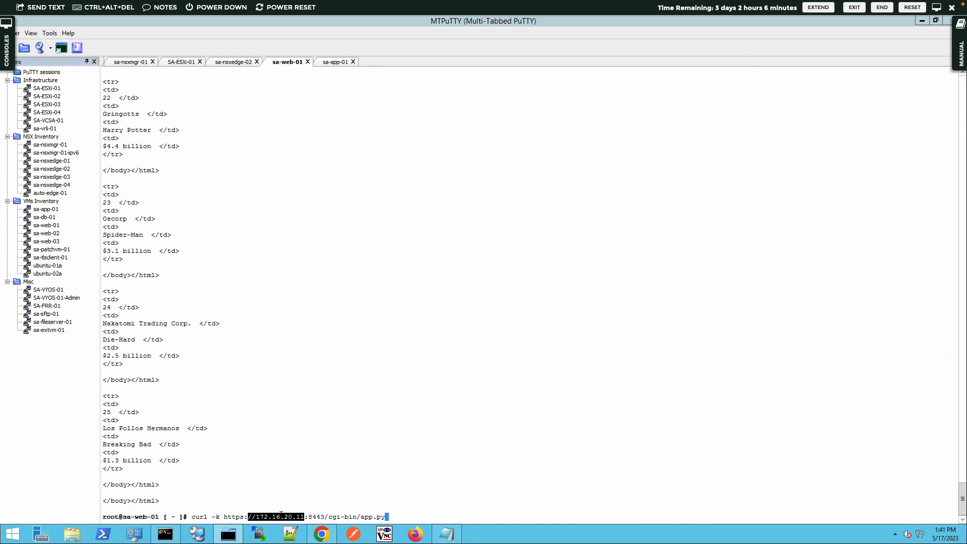
{"action": "left_click", "coordinate": [290, 509]}
{"action": "left_click", "coordinate": [333, 63]}
{"action": "type", "text": "curl http://172.16.30.11:3306/cgi-bin/data.py"}
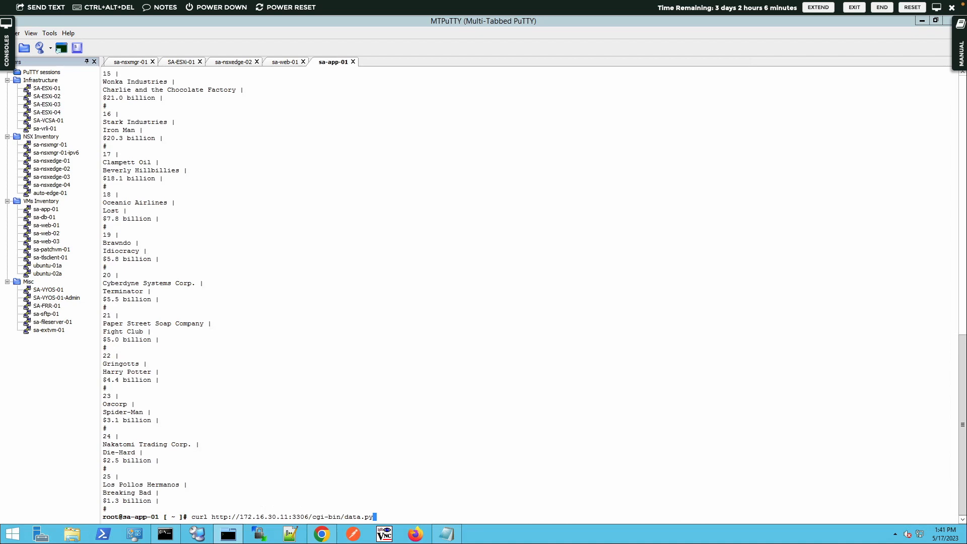
{"action": "key", "text": "Return"}
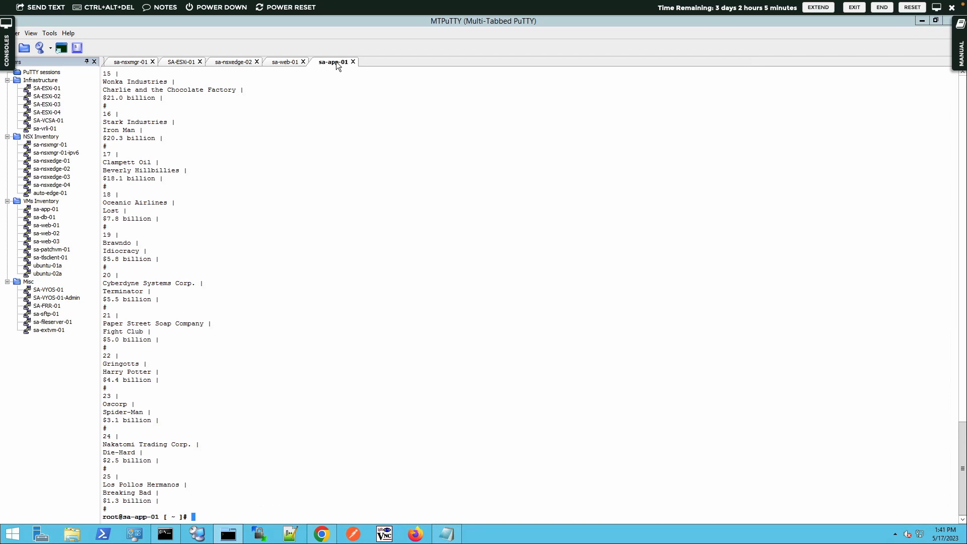
{"action": "type", "text": "ssh 172.16.30.11"}
{"action": "key", "text": "Return"}
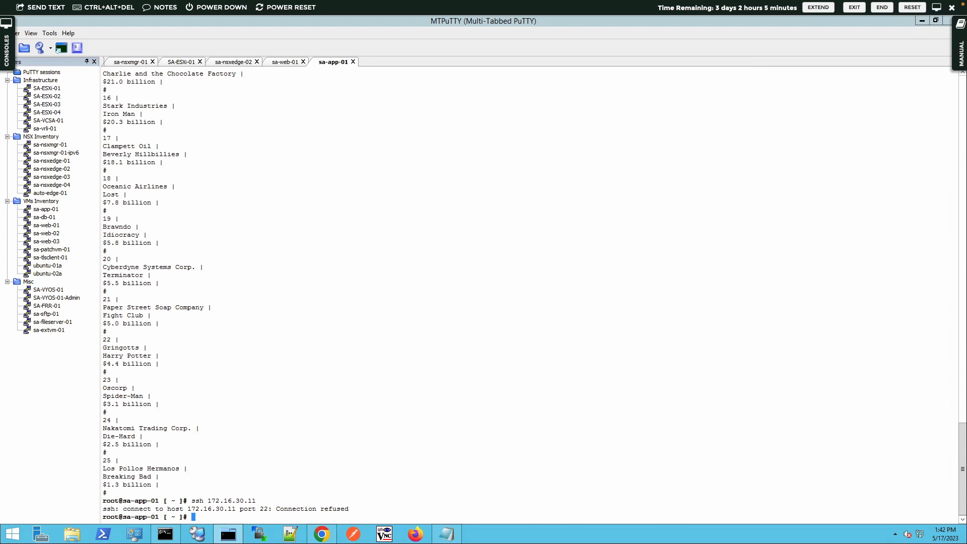
{"action": "left_click", "coordinate": [323, 537]}
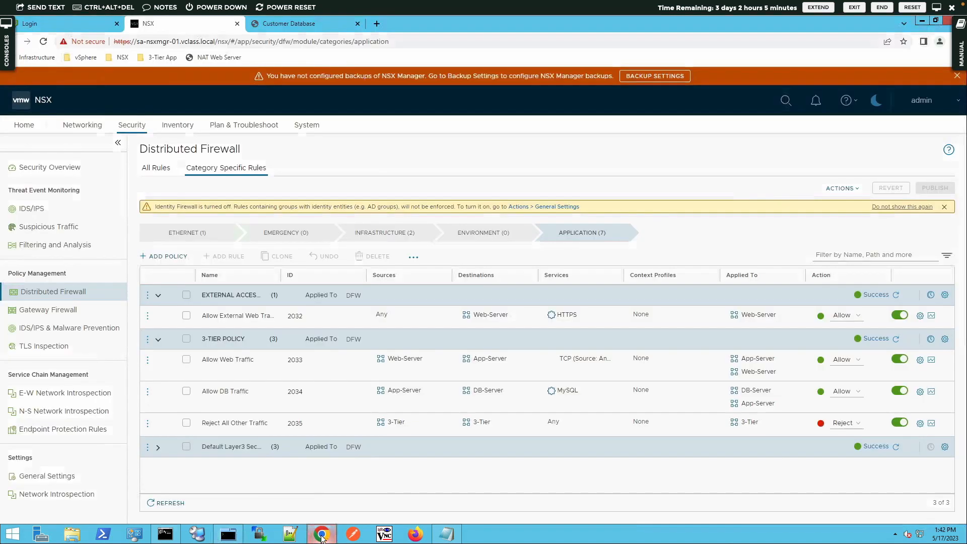
{"action": "left_click", "coordinate": [276, 29]}
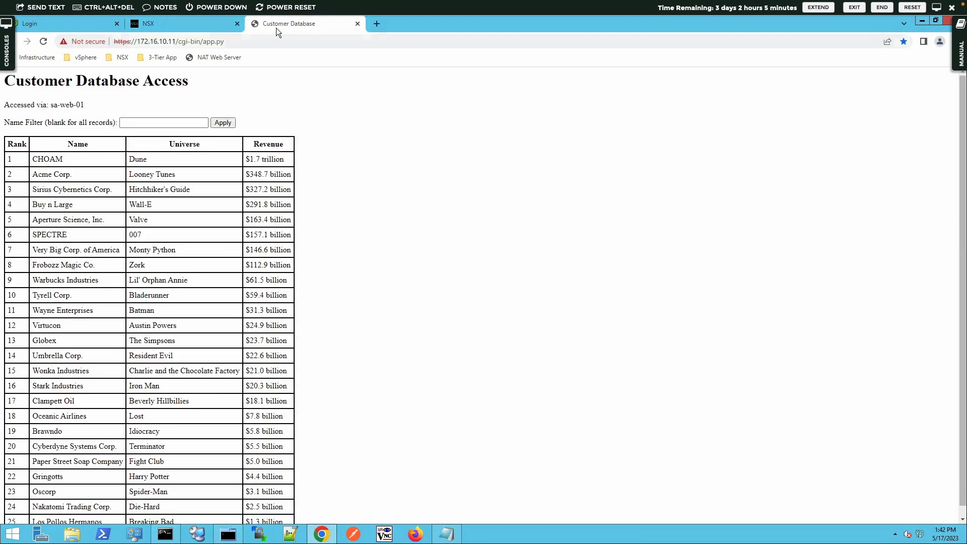
{"action": "left_click", "coordinate": [357, 24]}
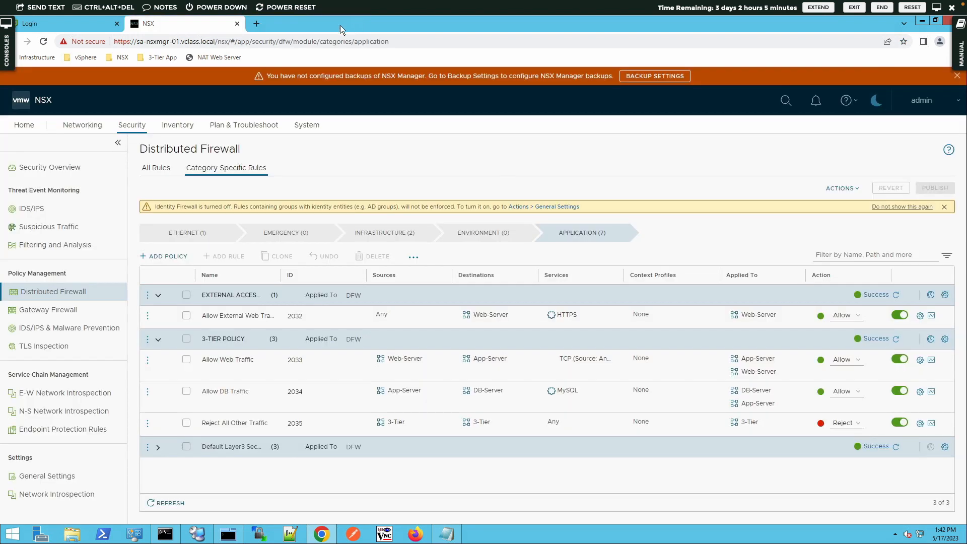
{"action": "left_click", "coordinate": [259, 27]}
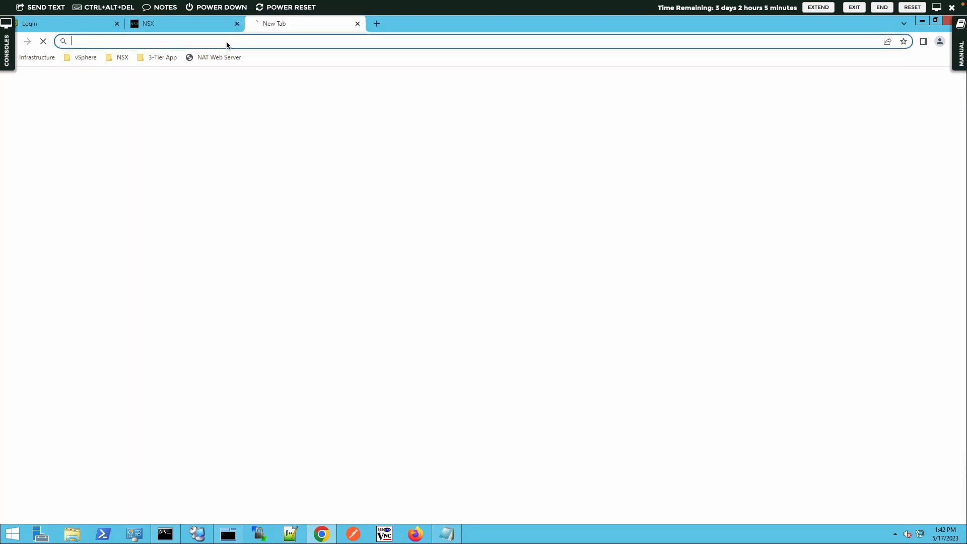
{"action": "left_click", "coordinate": [160, 60]}
{"action": "left_click", "coordinate": [158, 71]}
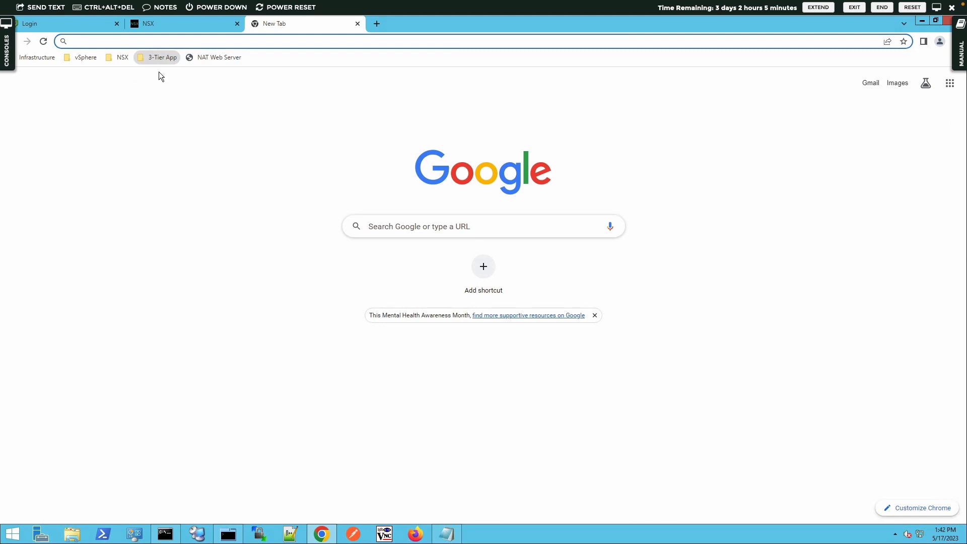
{"action": "scroll", "coordinate": [239, 209], "scroll_direction": "down", "scroll_amount": 1}
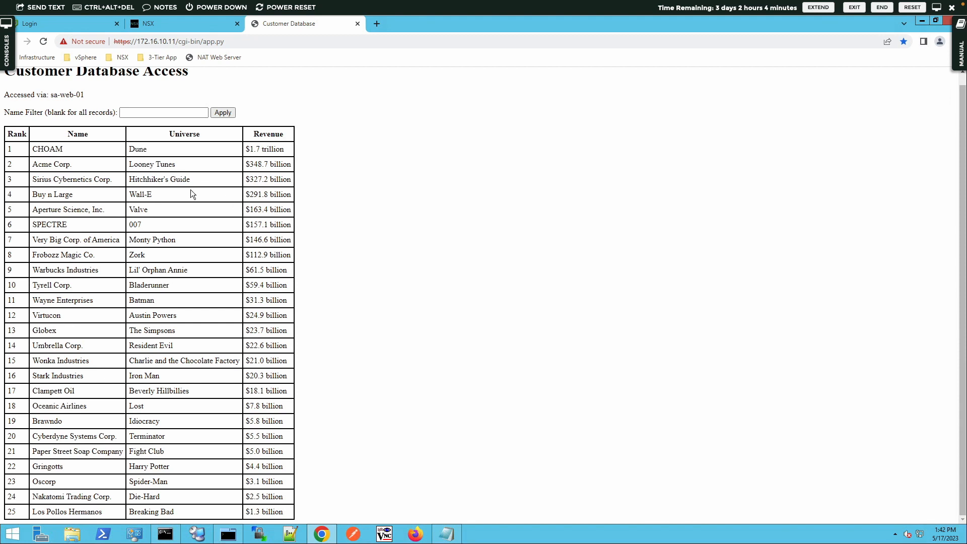
Step: Disable all rules in the EXTERNAL ACCESS POLICY and the 3-TIER POLICY in NSX, and publish the changes
{"action": "left_click", "coordinate": [180, 28]}
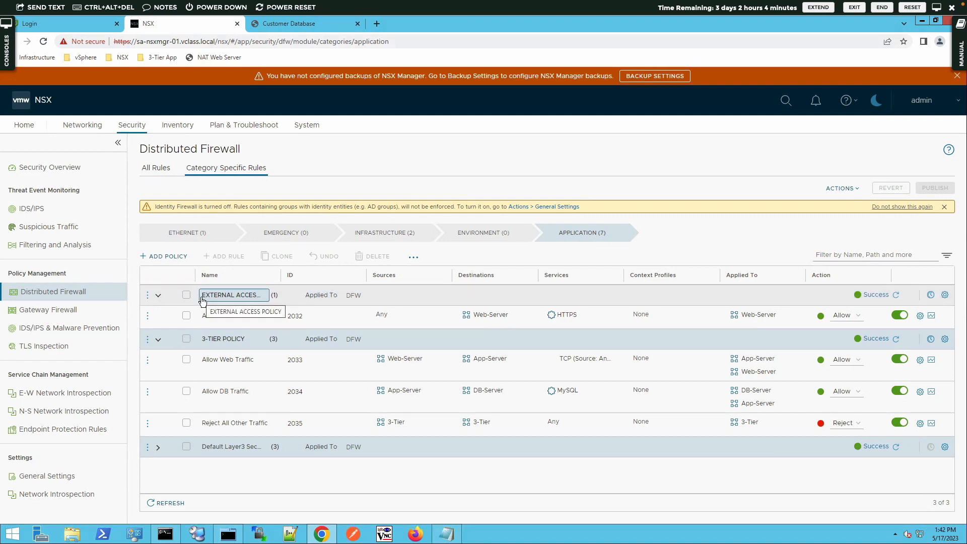
{"action": "left_click", "coordinate": [147, 297]}
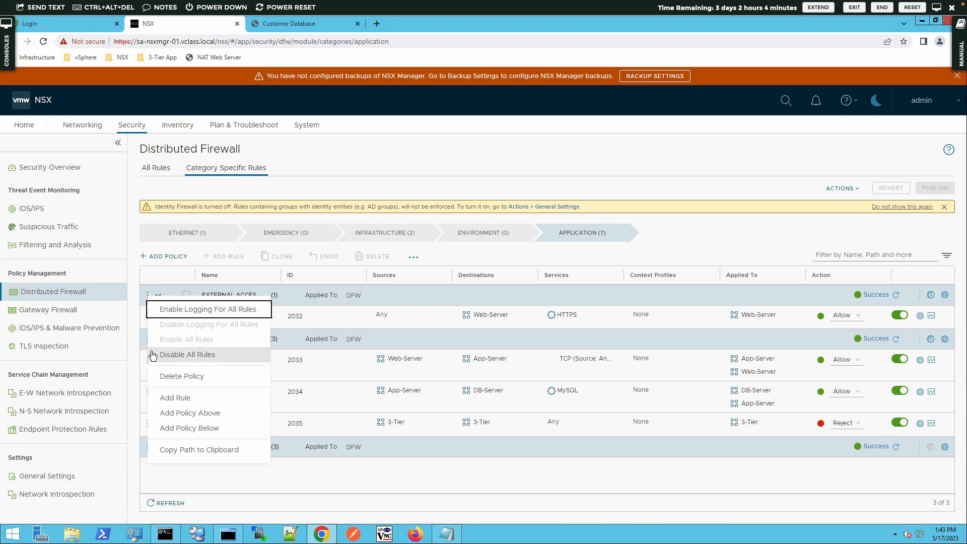
{"action": "left_click", "coordinate": [195, 354]}
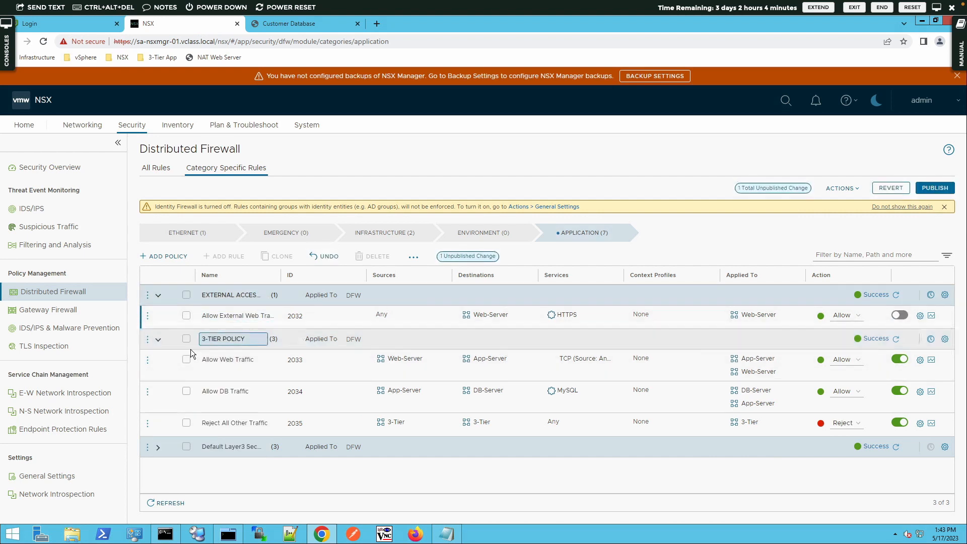
{"action": "left_click", "coordinate": [147, 344]}
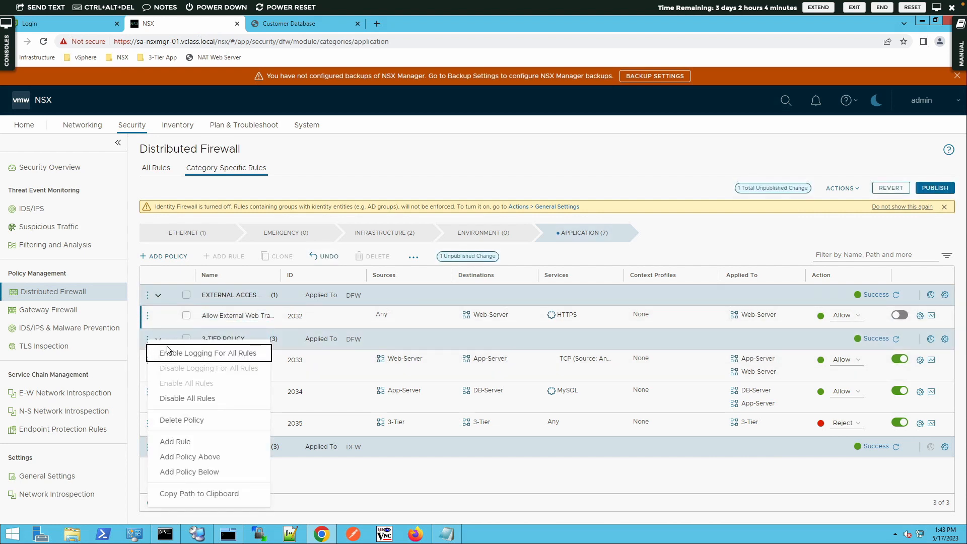
{"action": "left_click", "coordinate": [185, 397]}
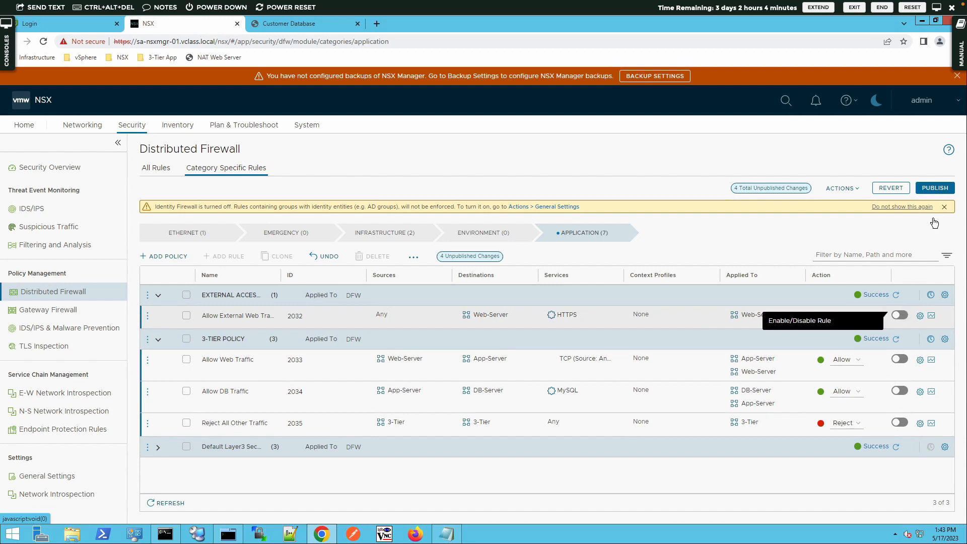
{"action": "left_click", "coordinate": [940, 189]}
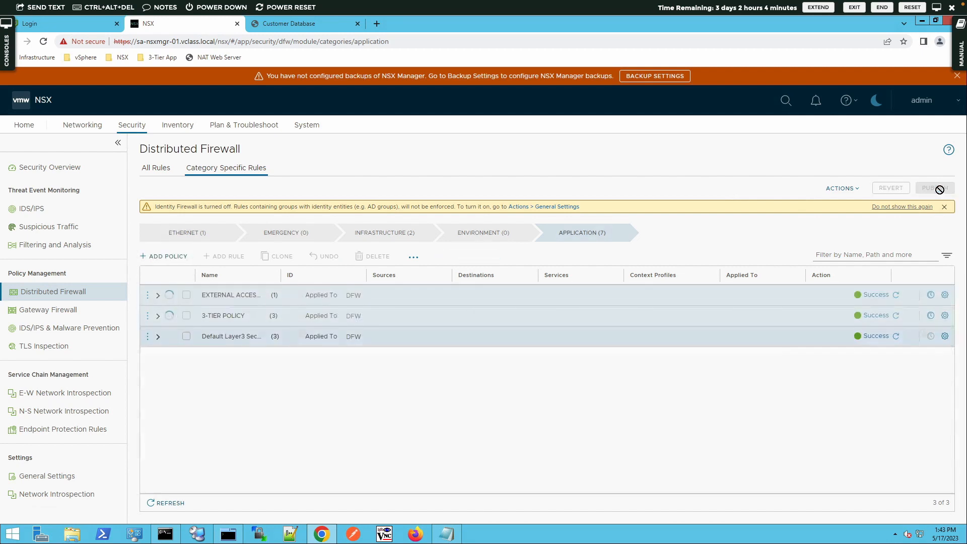